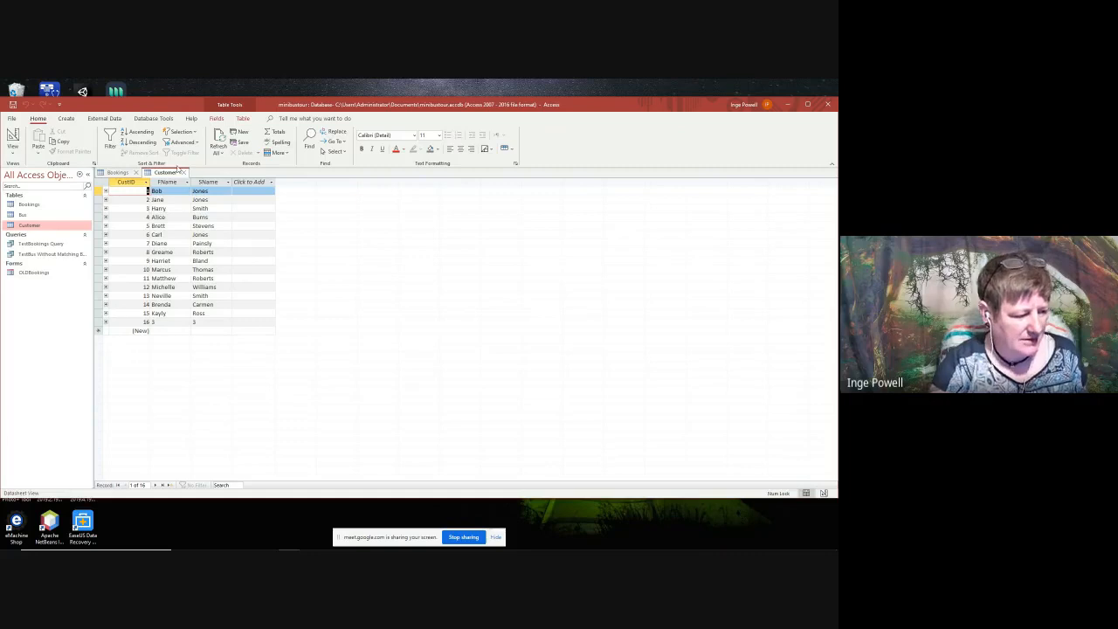
- Open the Bookings table, saving the pending table changes
click(46, 205)
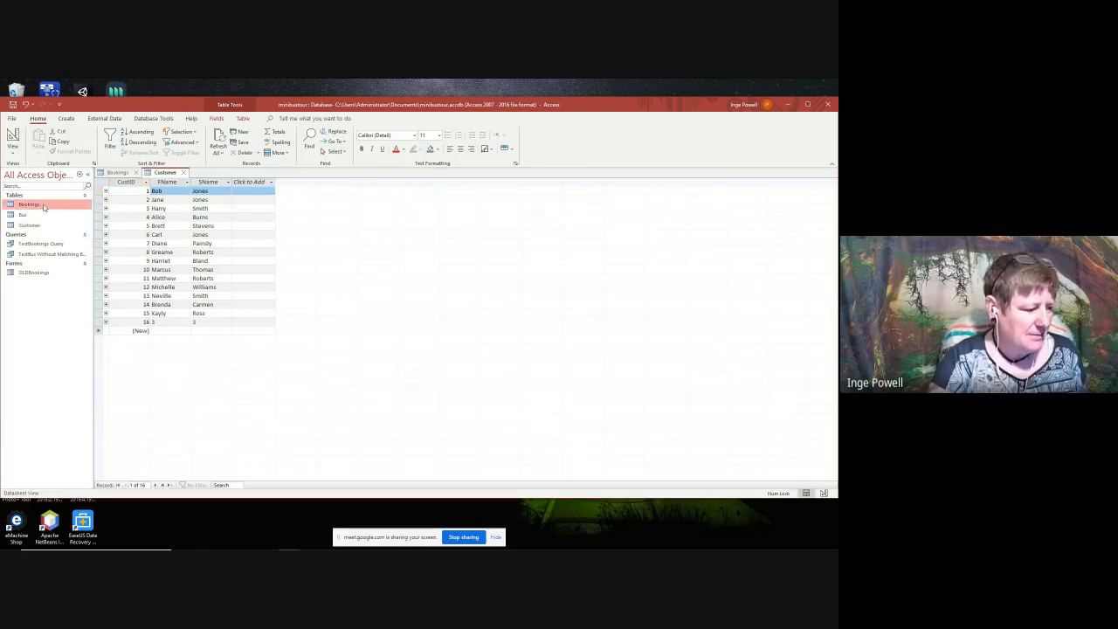
double_click(44, 206)
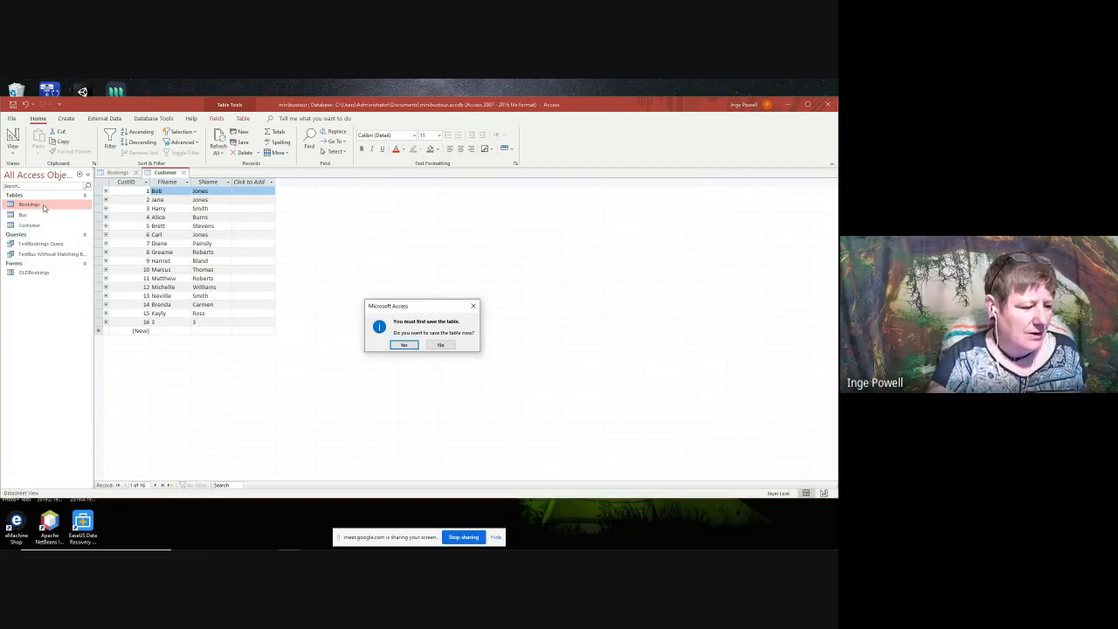
click(406, 345)
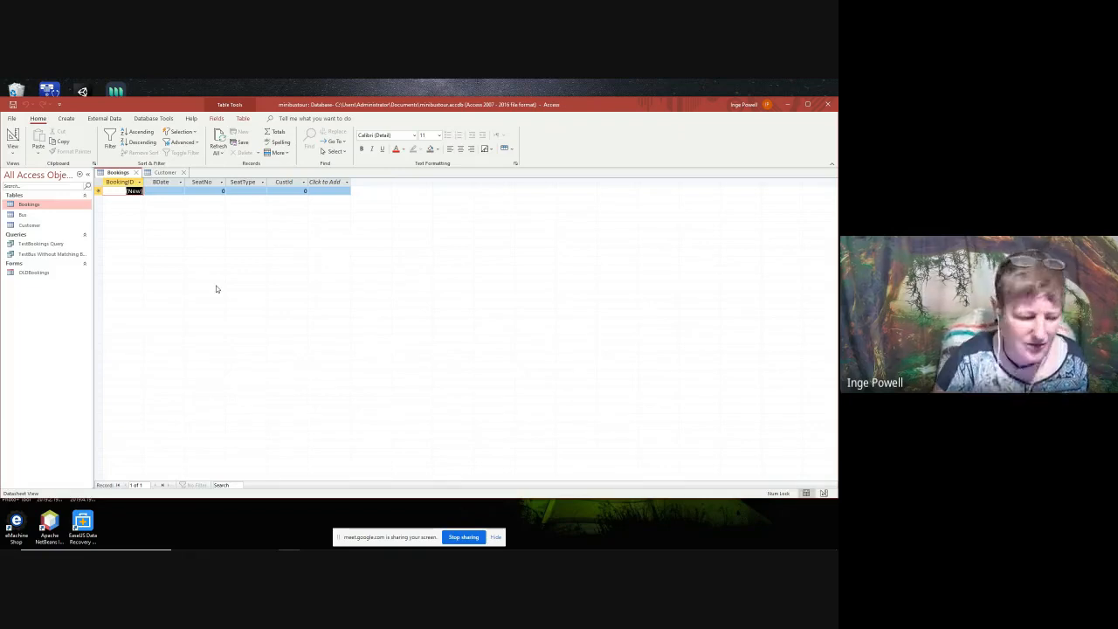
- Create a columnar form for the Bookings table with the Form Wizard, including all its fields and keeping the default title
click(66, 118)
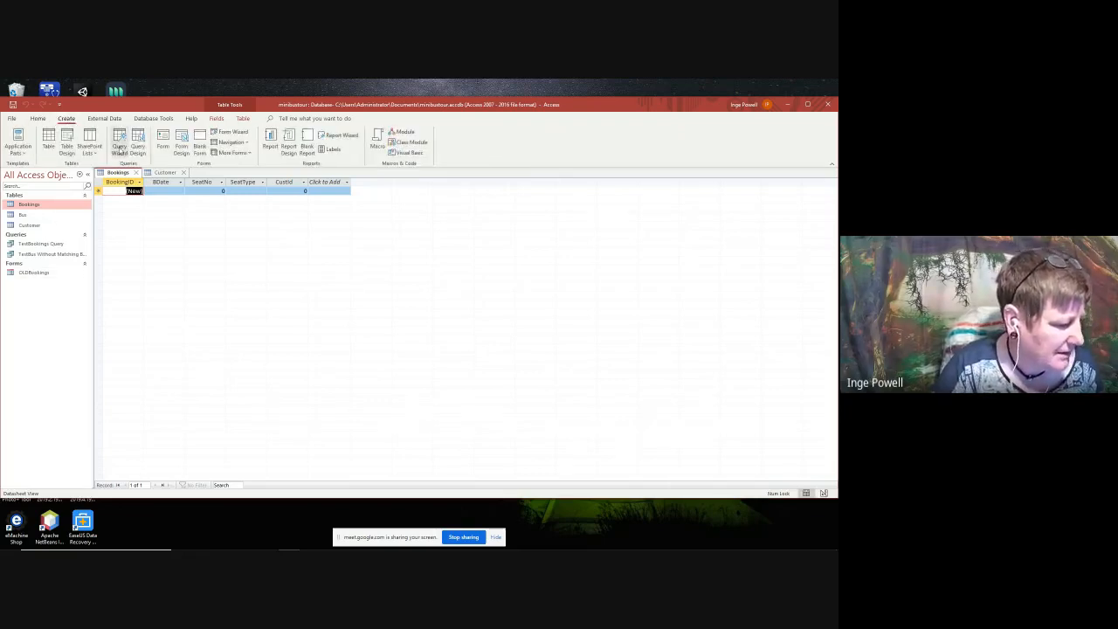
click(242, 131)
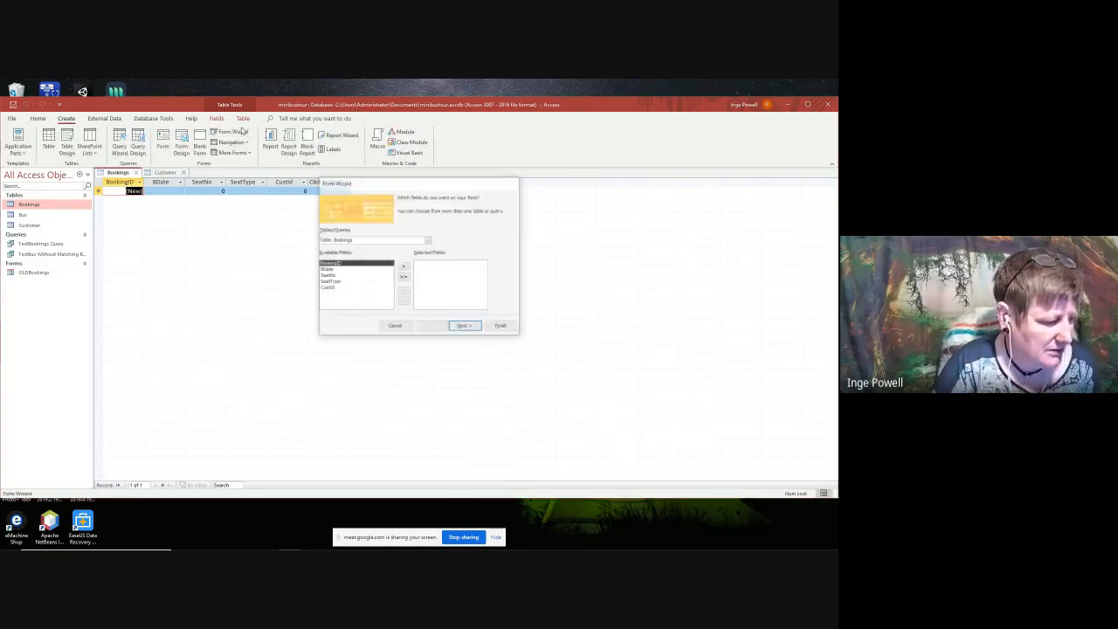
click(404, 276)
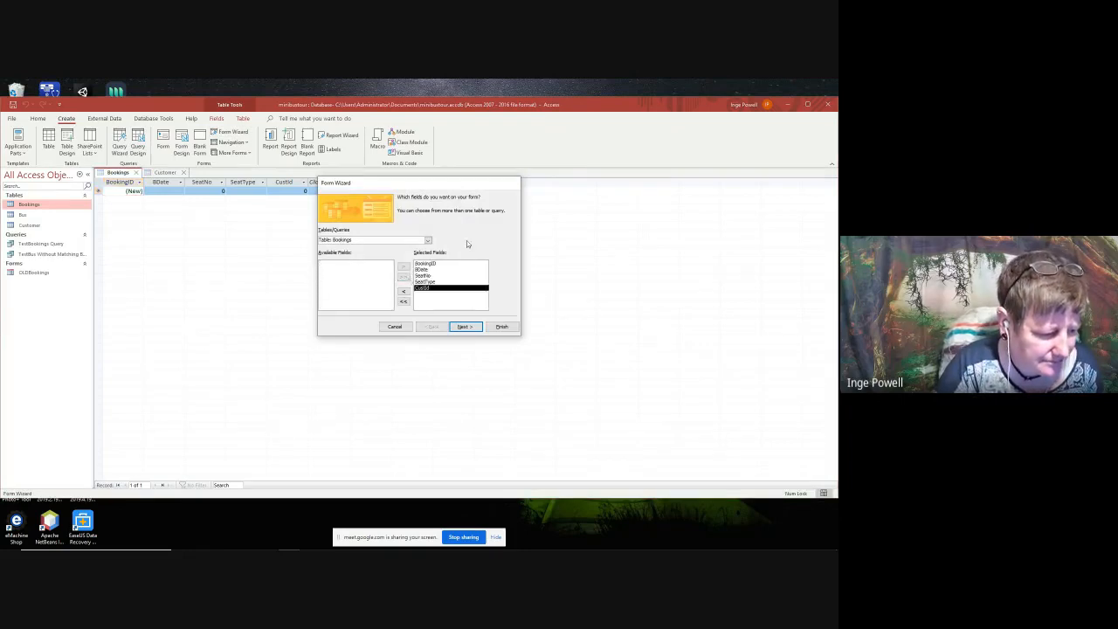
click(462, 325)
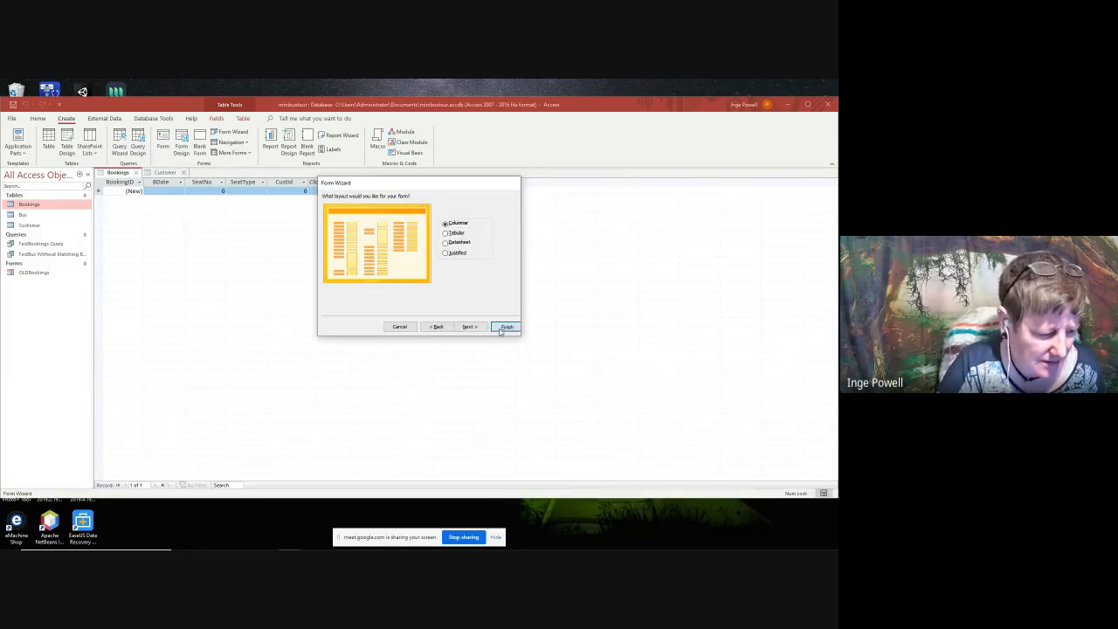
click(504, 327)
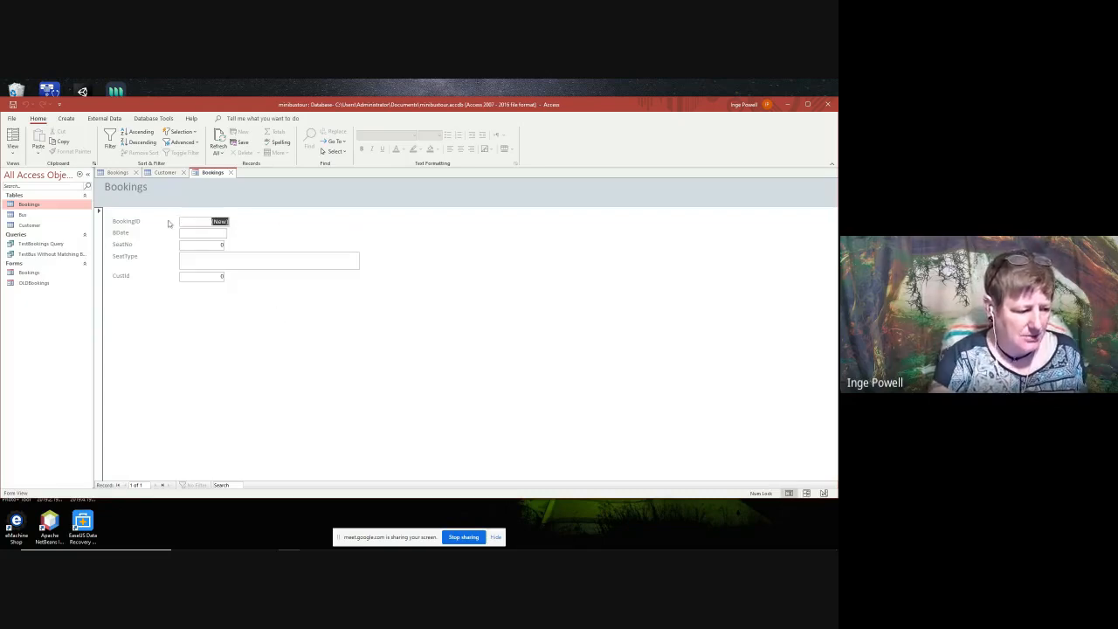
- Start a new booking in the form with BDate 01/06/2021 and SeatNo 34
click(219, 233)
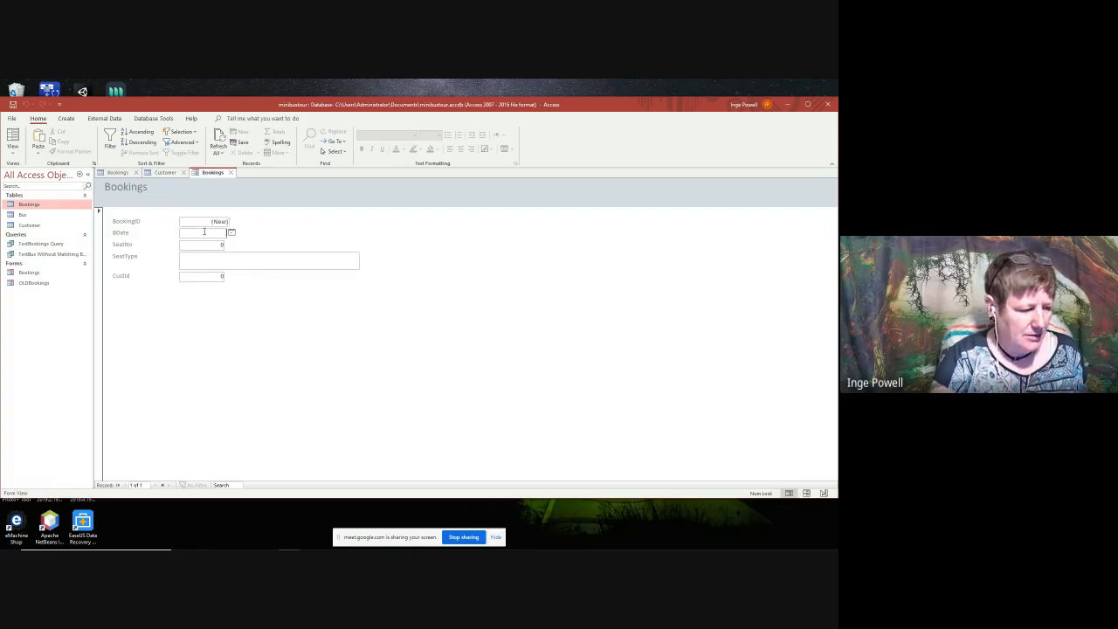
click(232, 234)
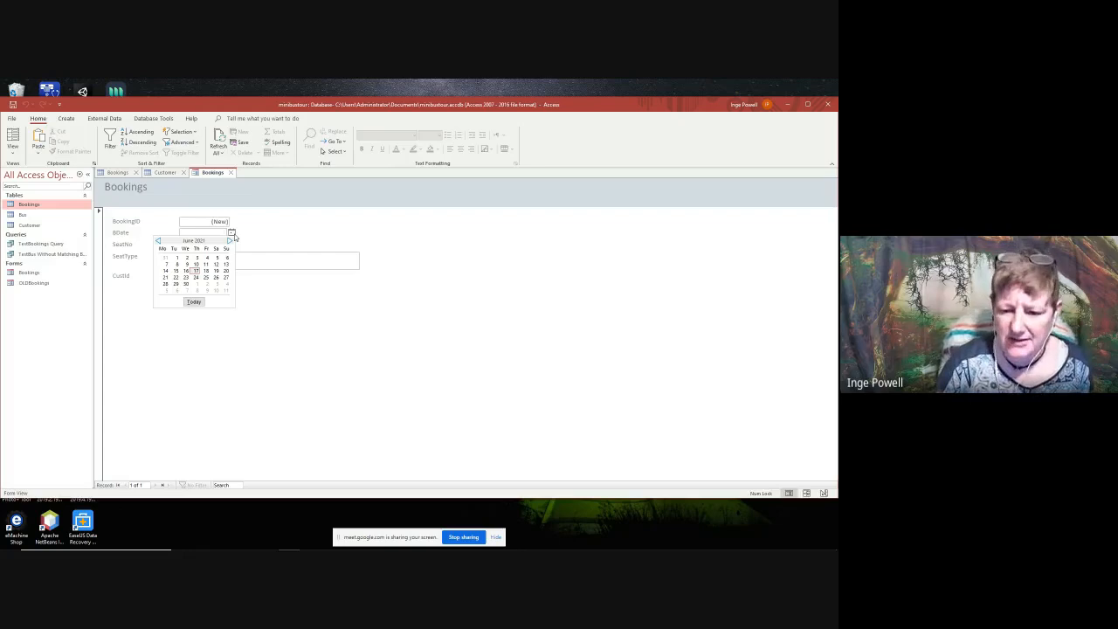
click(177, 258)
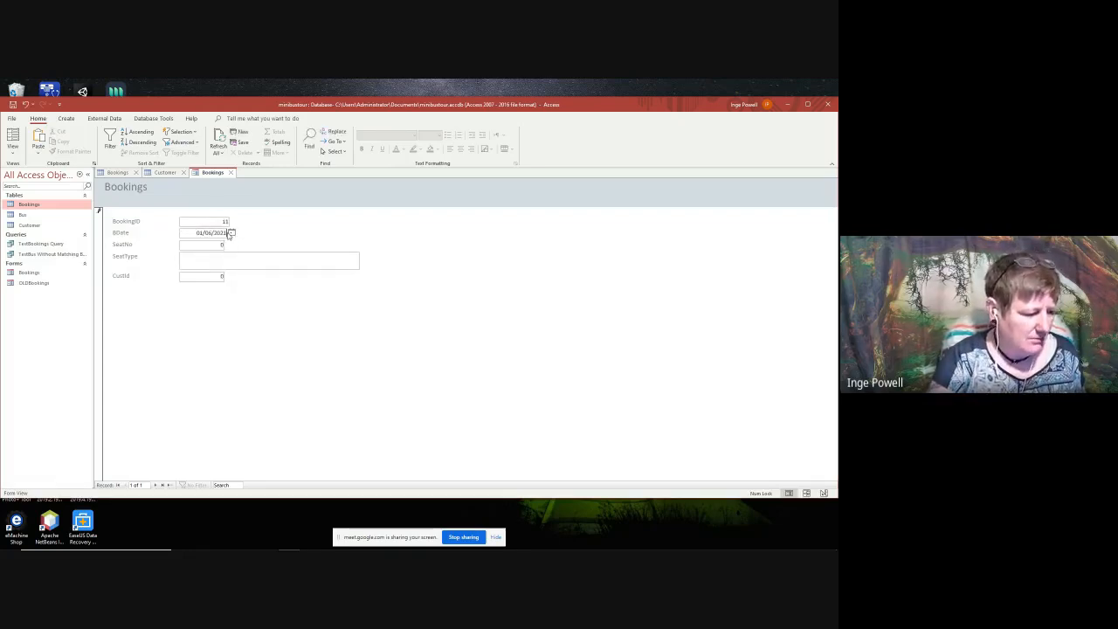
drag(218, 246, 234, 248)
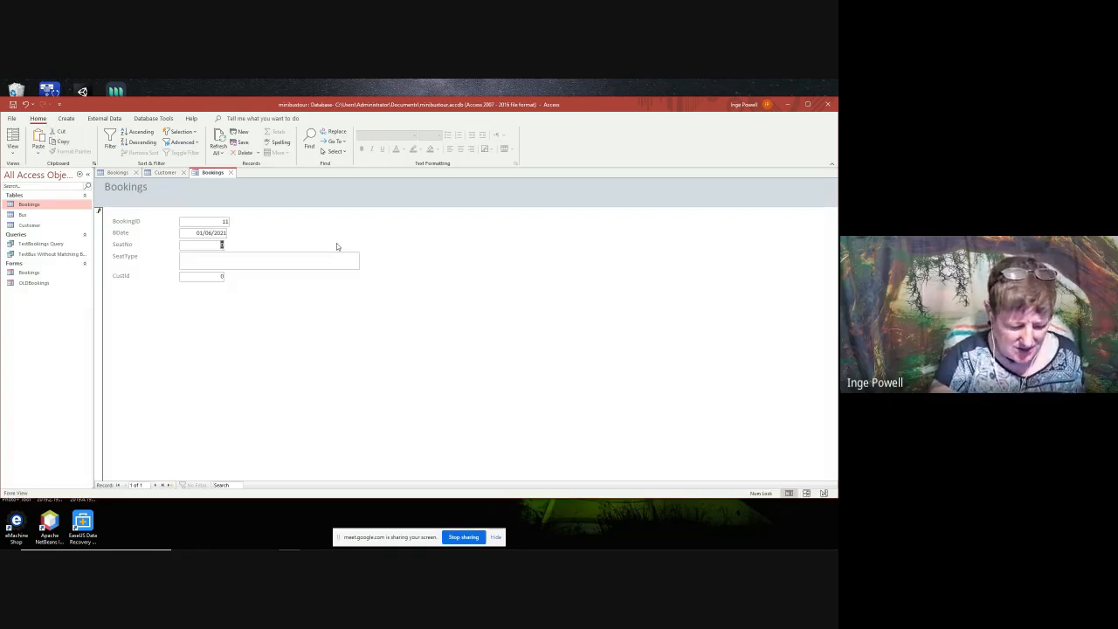
text(34)
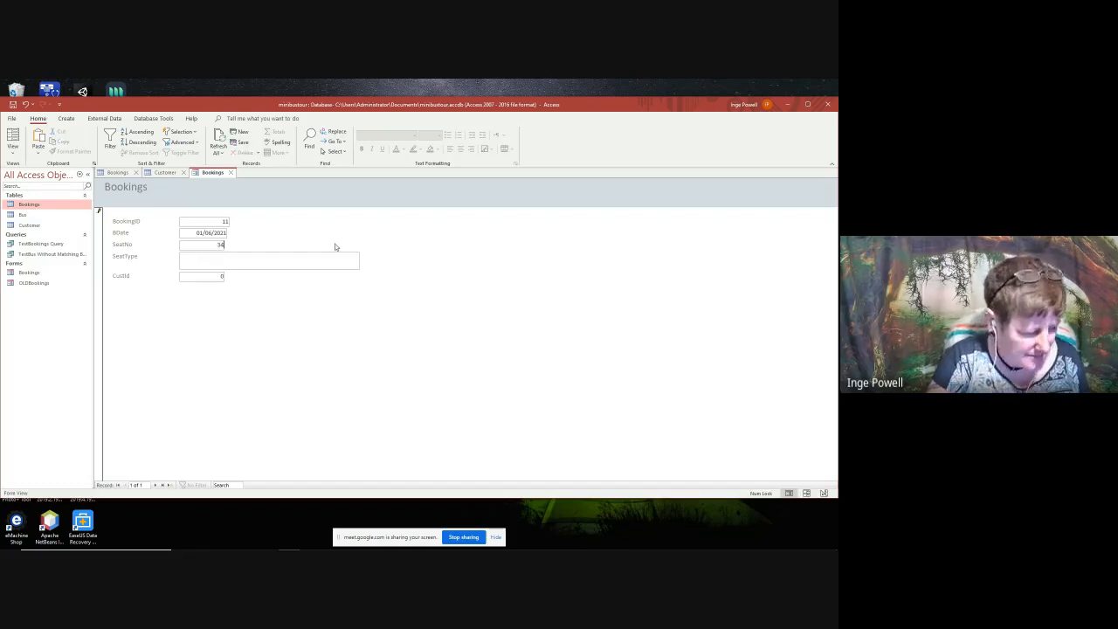
- Try to enter Comfy as the booking's SeatType
click(309, 262)
click(208, 246)
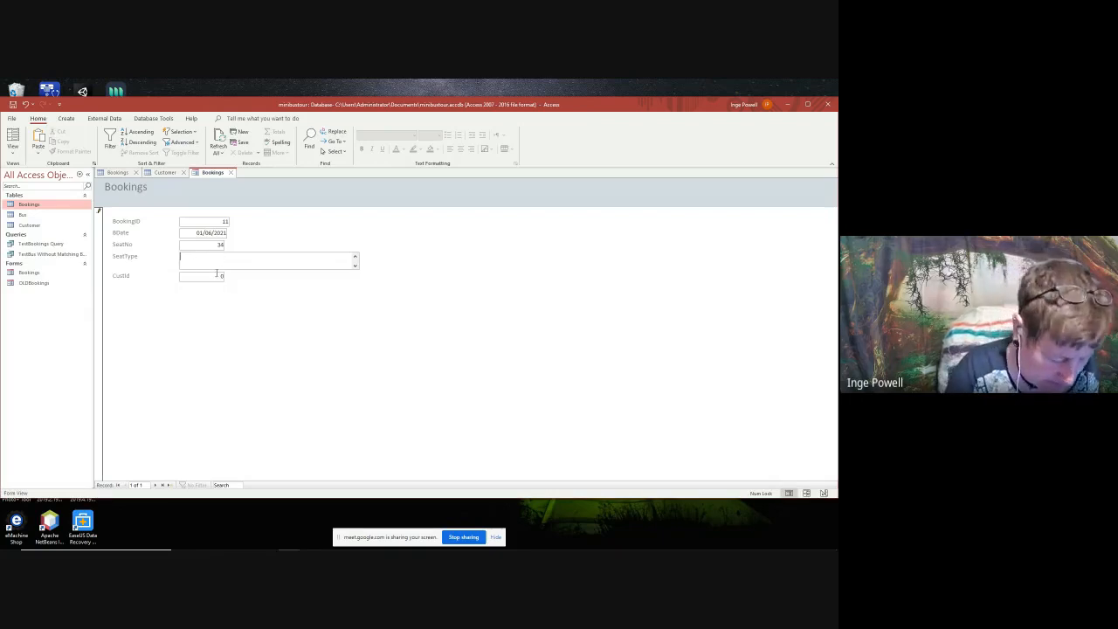
text(Comfy)
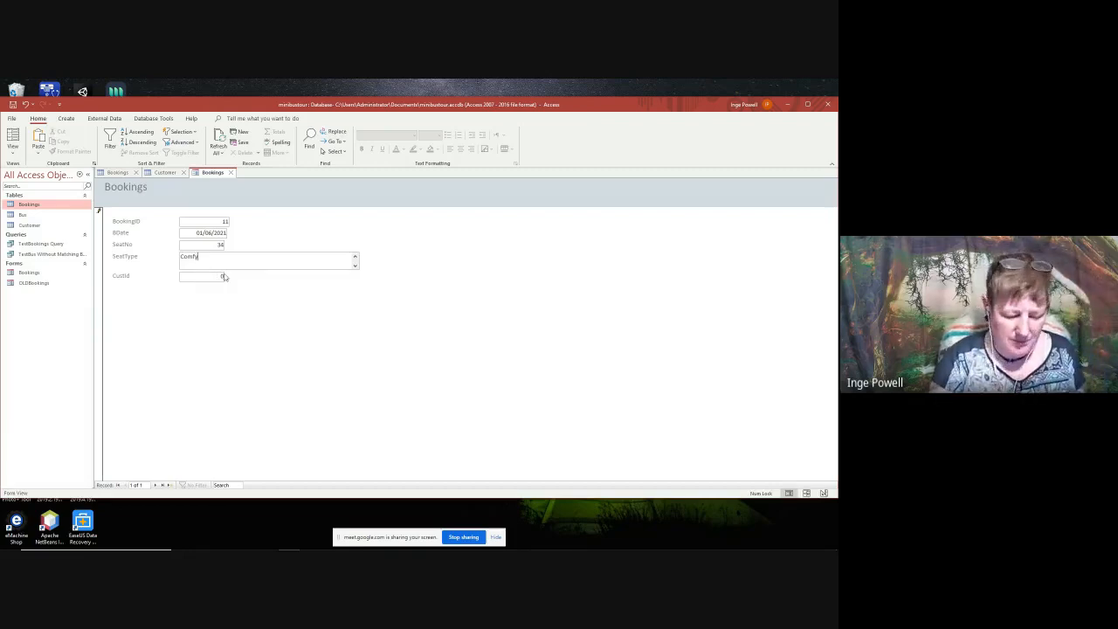
key(Return)
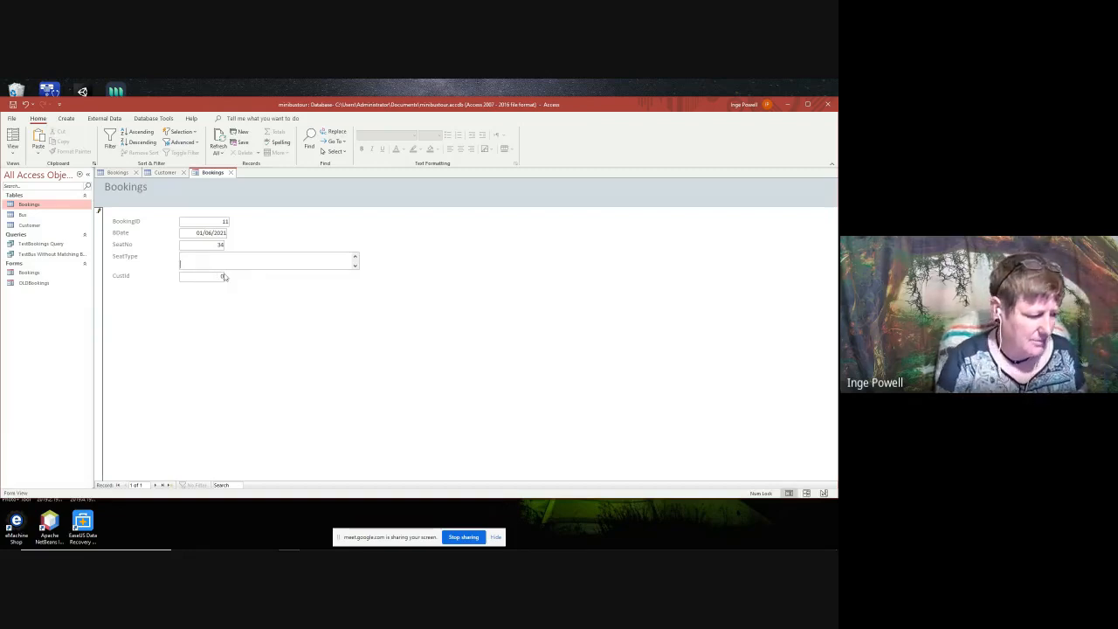
key(BackSpace)
key(BackSpace)
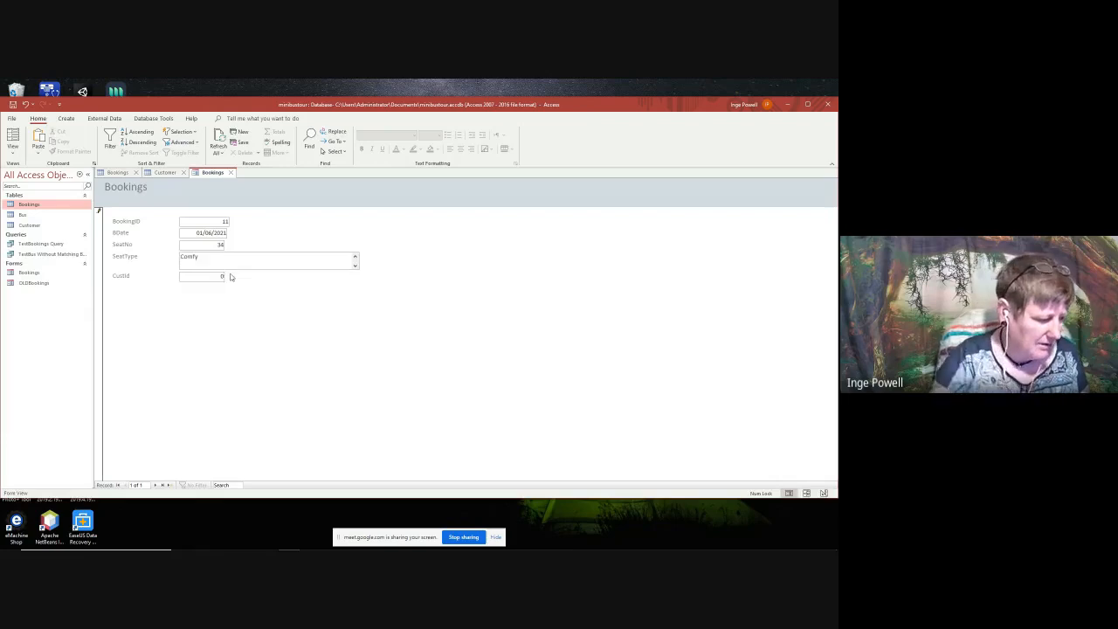
click(195, 276)
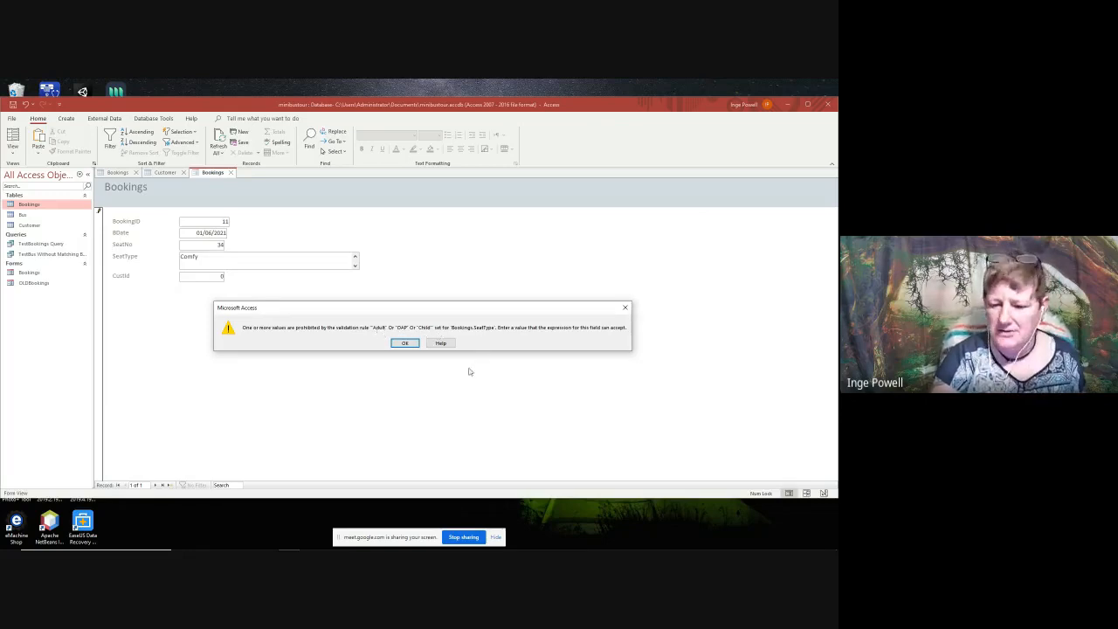
click(403, 343)
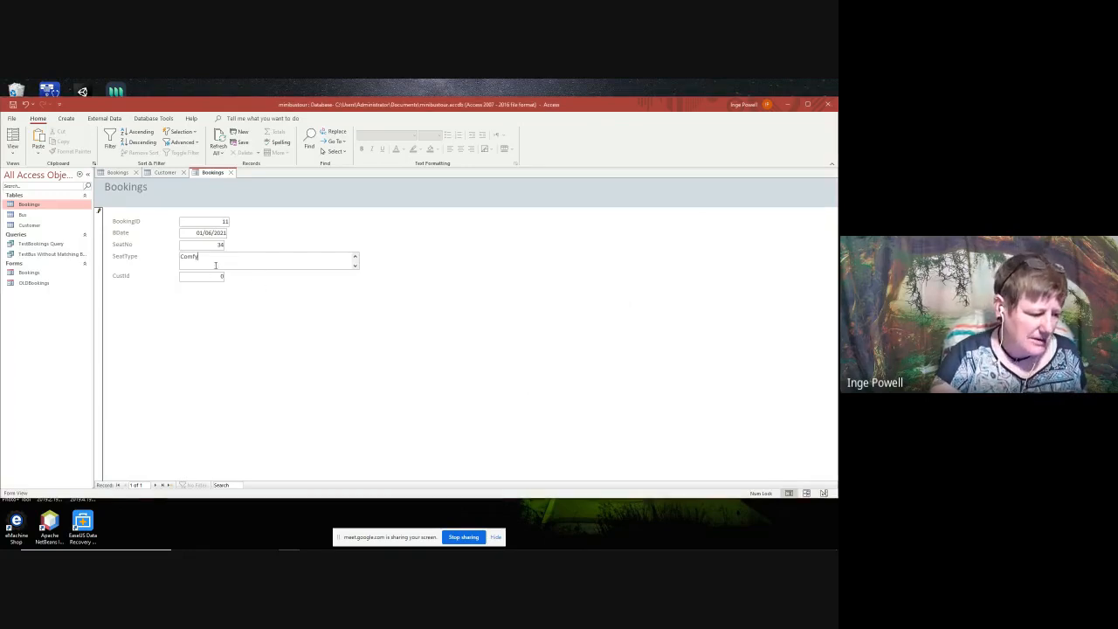
- Replace the booking's SeatType with Adult and fill in the customer ID
drag(214, 260, 111, 278)
text(Adult)
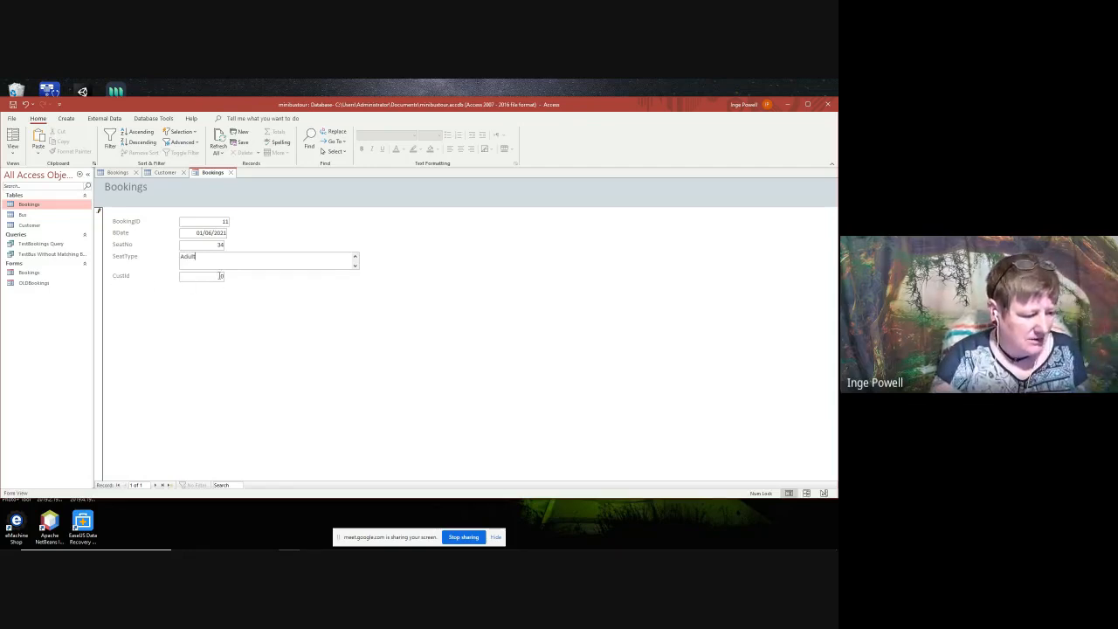
drag(218, 274, 227, 276)
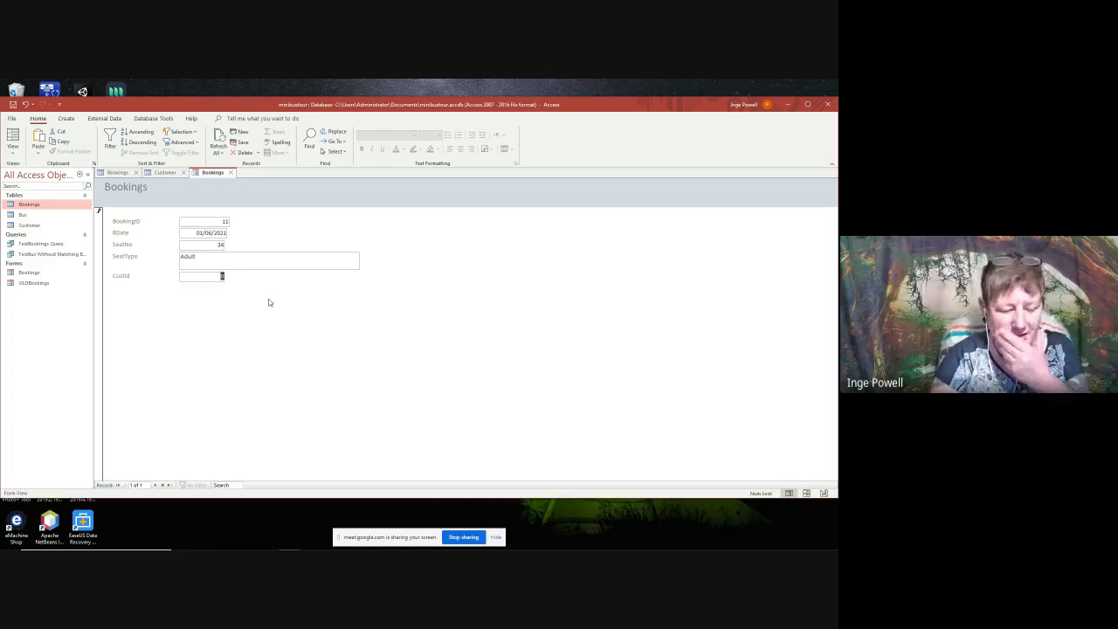
text(7)
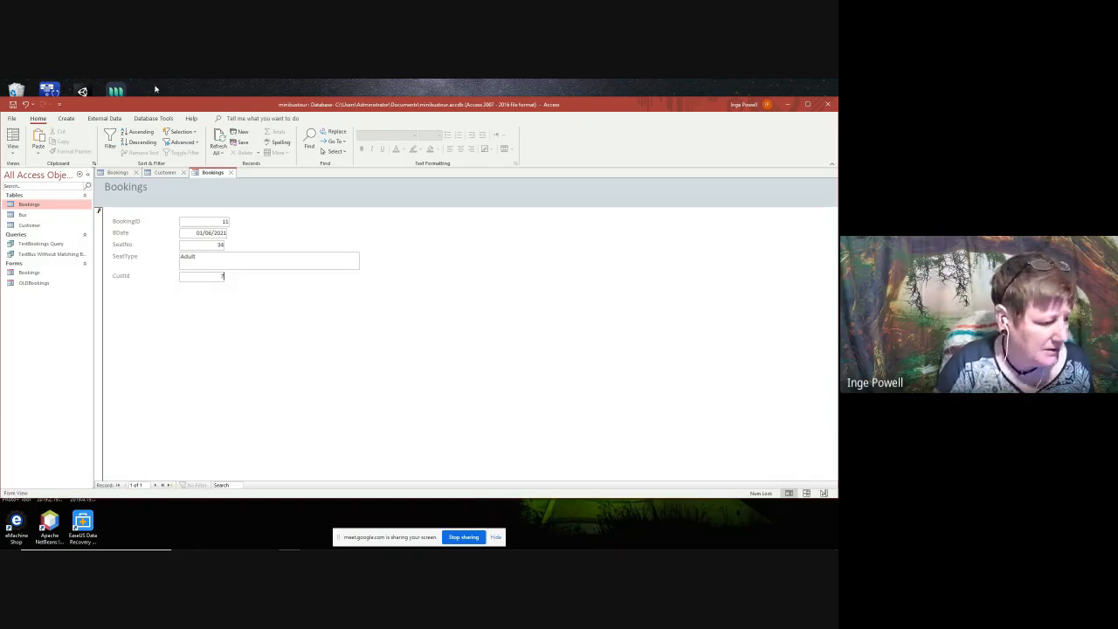
- Clear the booking's SeatNo and close the Bookings form and the open tables
click(231, 172)
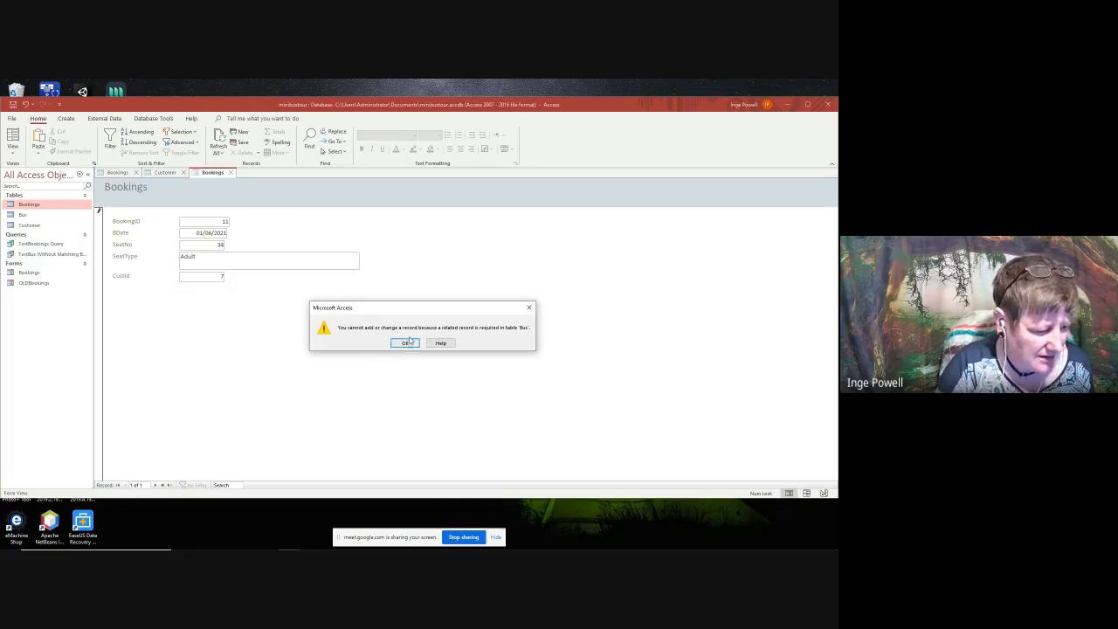
click(404, 344)
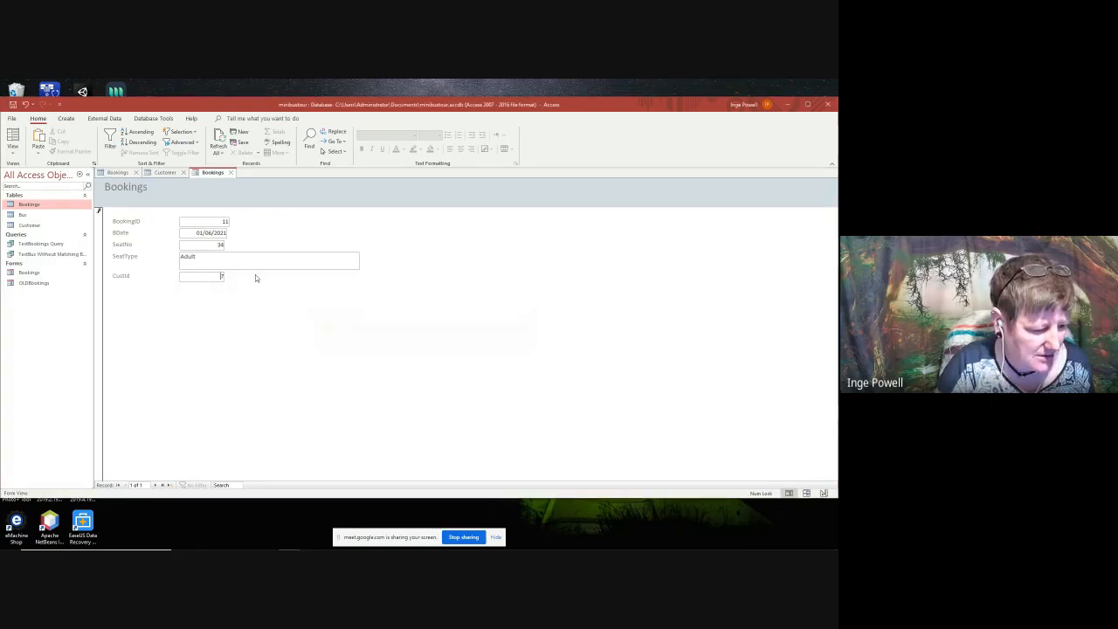
double_click(220, 246)
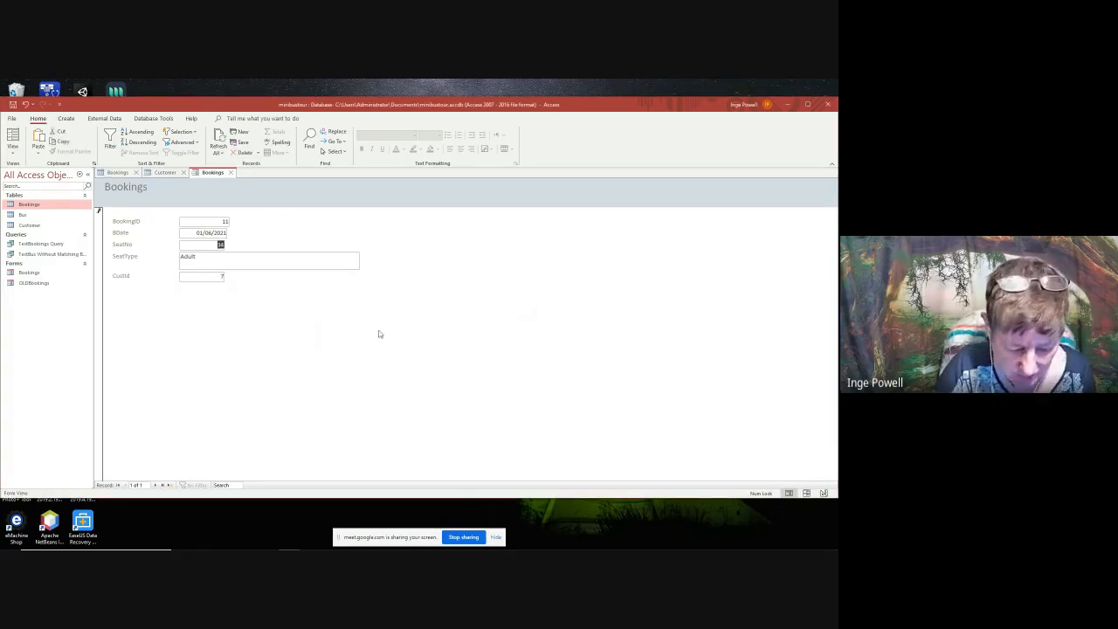
key(Delete)
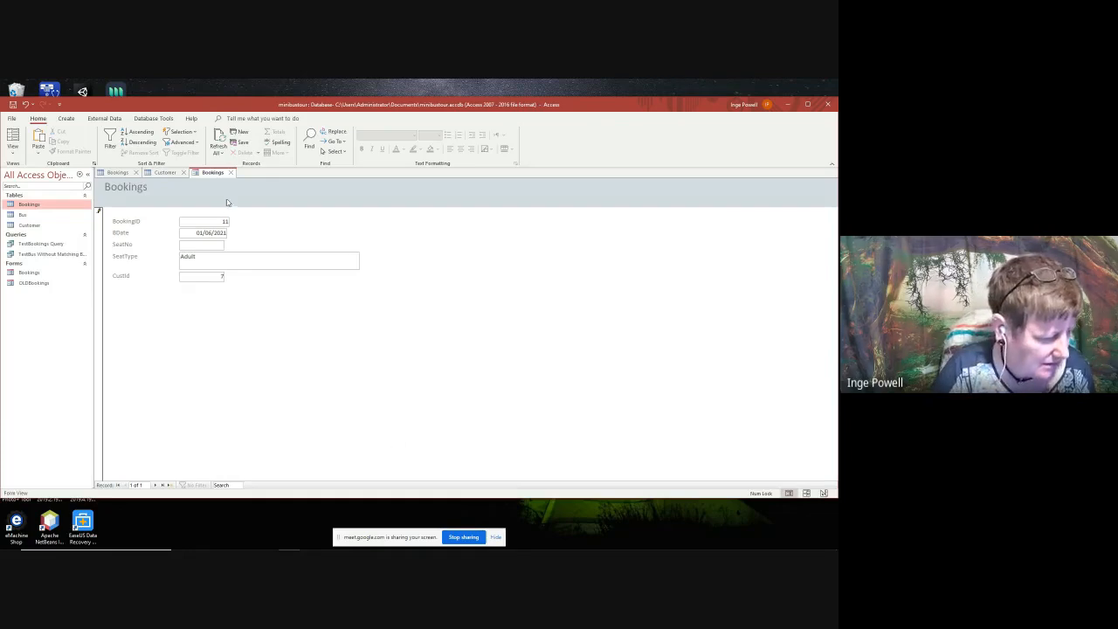
click(232, 173)
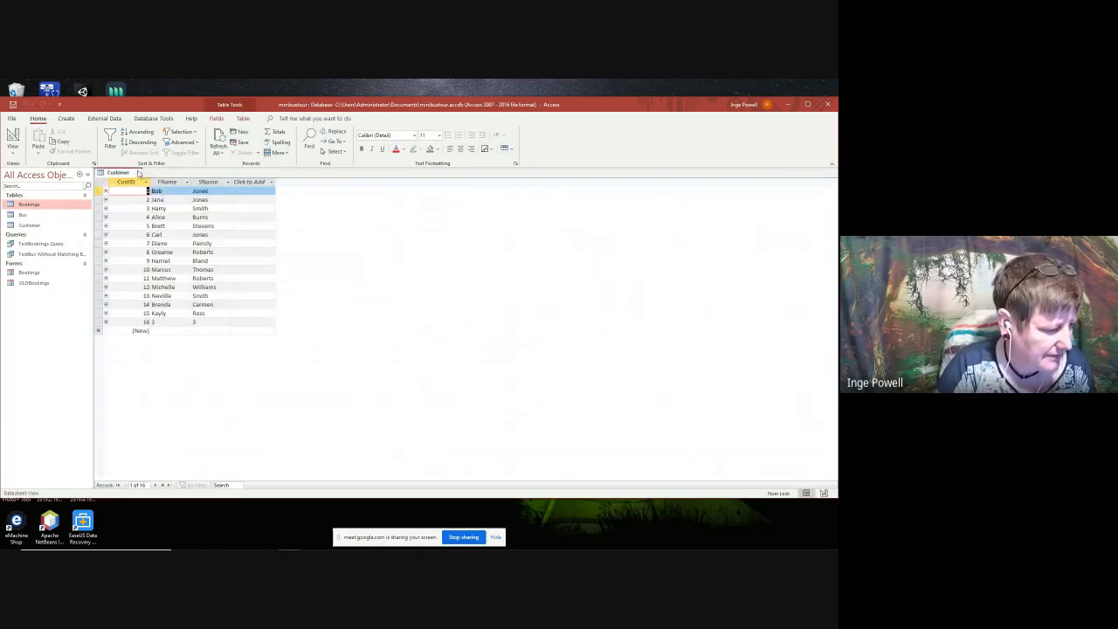
click(136, 172)
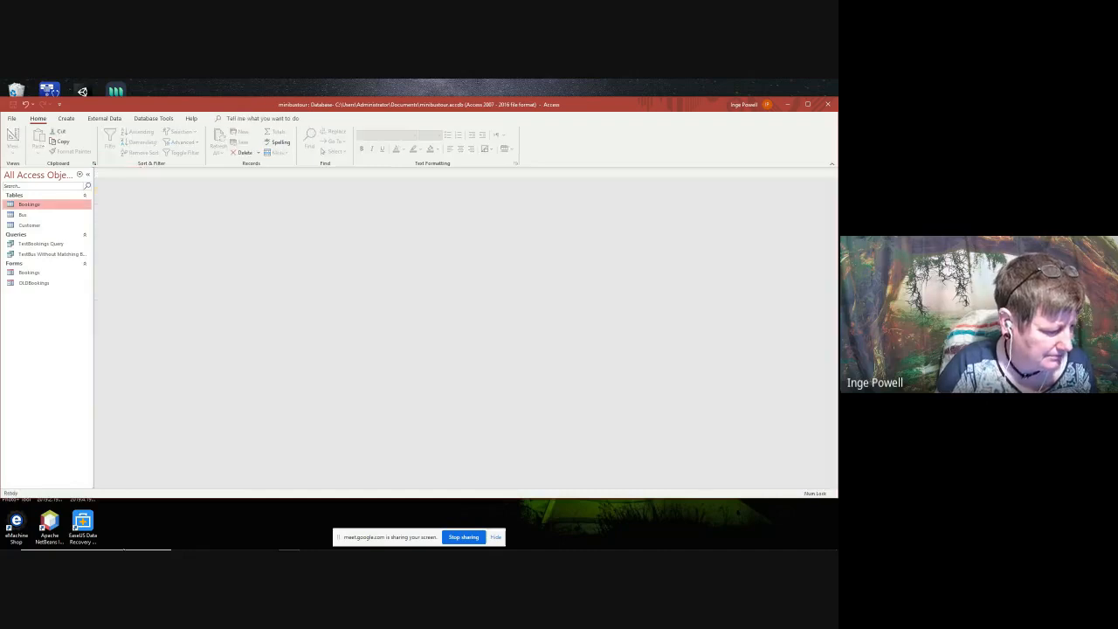
- Open the Bookings form in Design View and extend its Detail section downward to make room below the CustId field
click(36, 274)
right_click(36, 274)
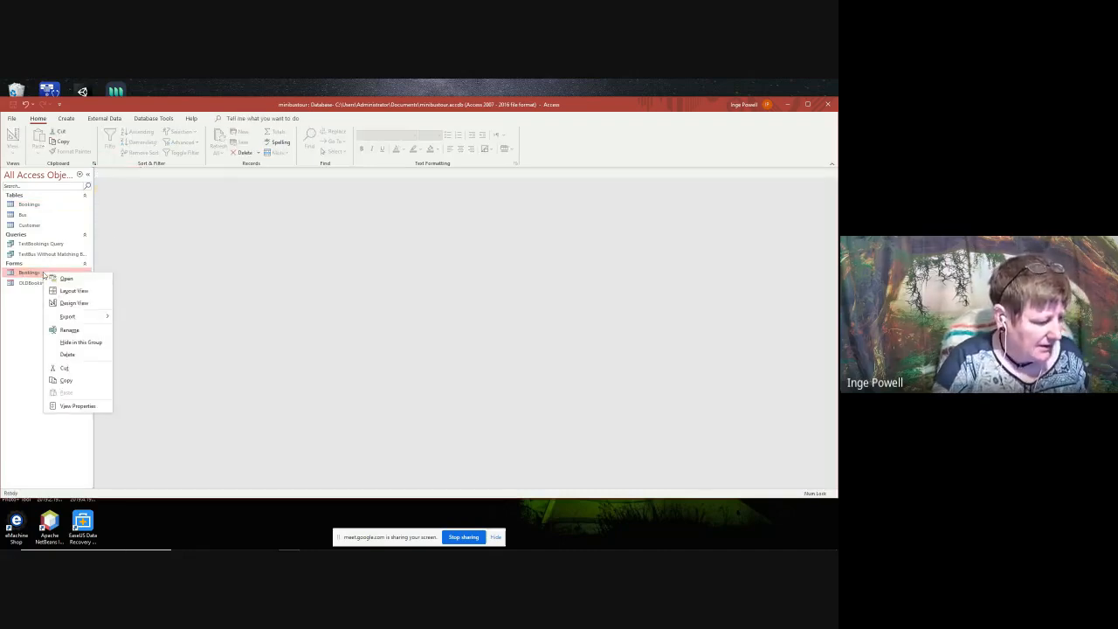
click(94, 304)
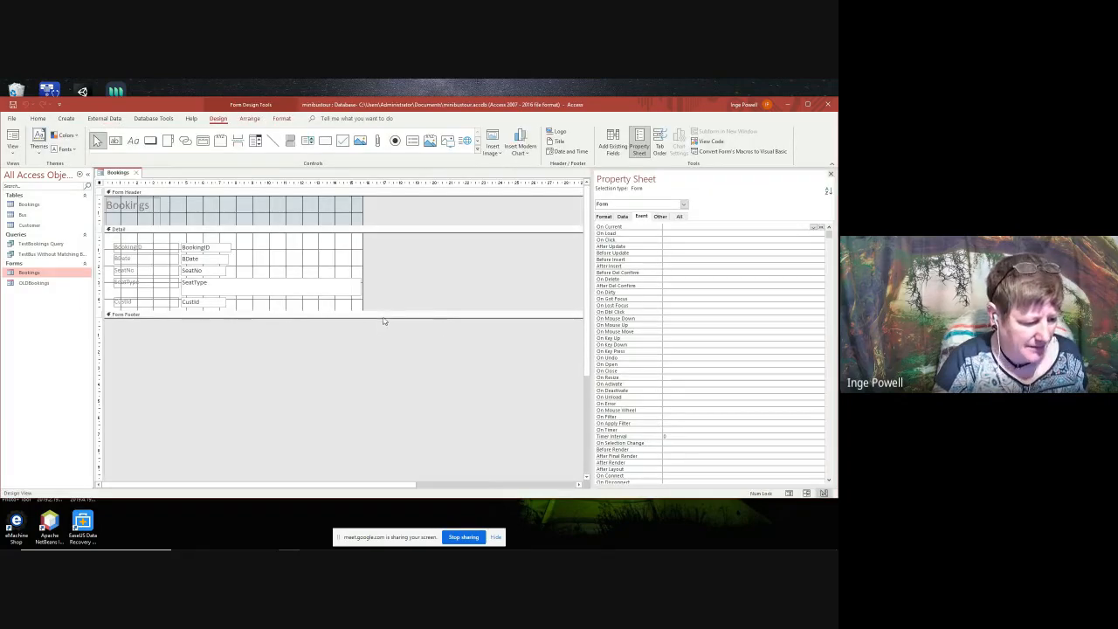
drag(345, 315, 345, 338)
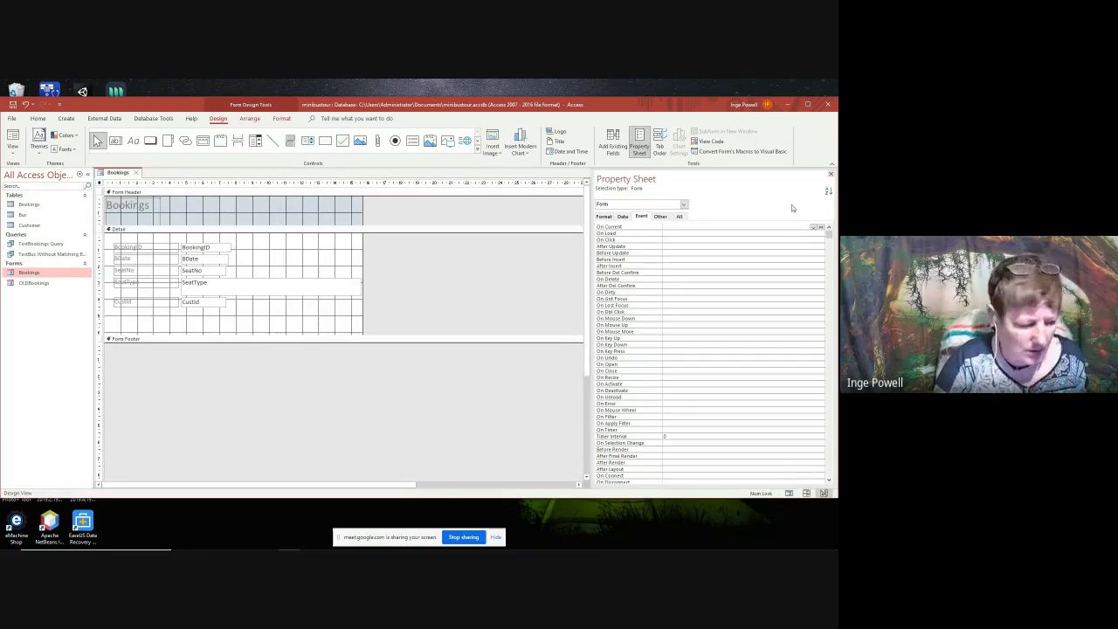
- Set the Locked property of the BookingID text box to Yes
click(204, 249)
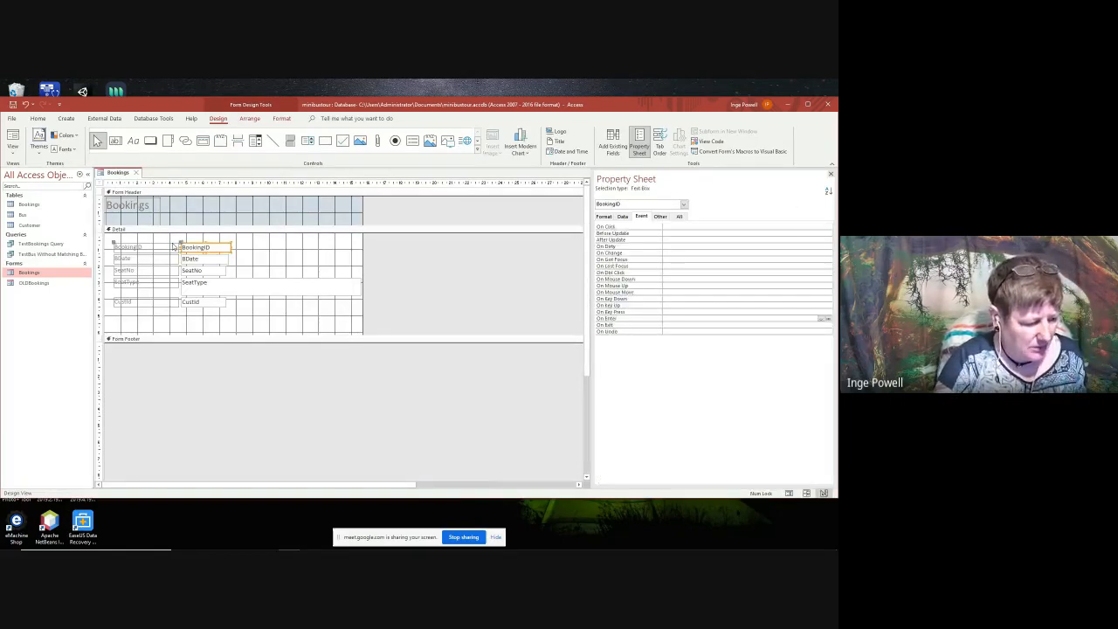
click(226, 247)
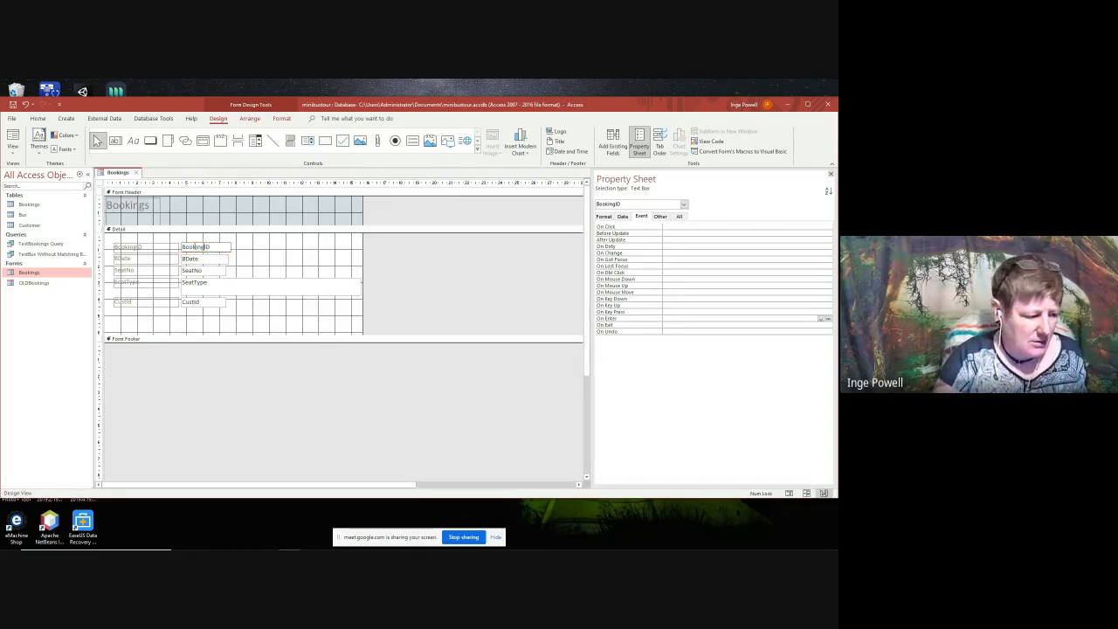
click(181, 249)
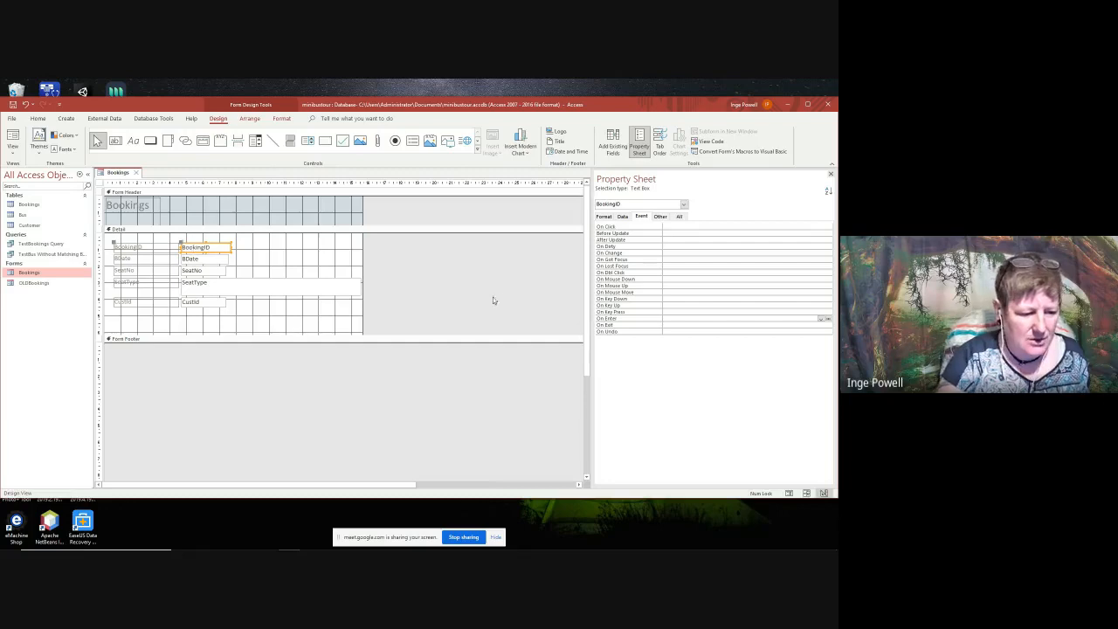
click(680, 216)
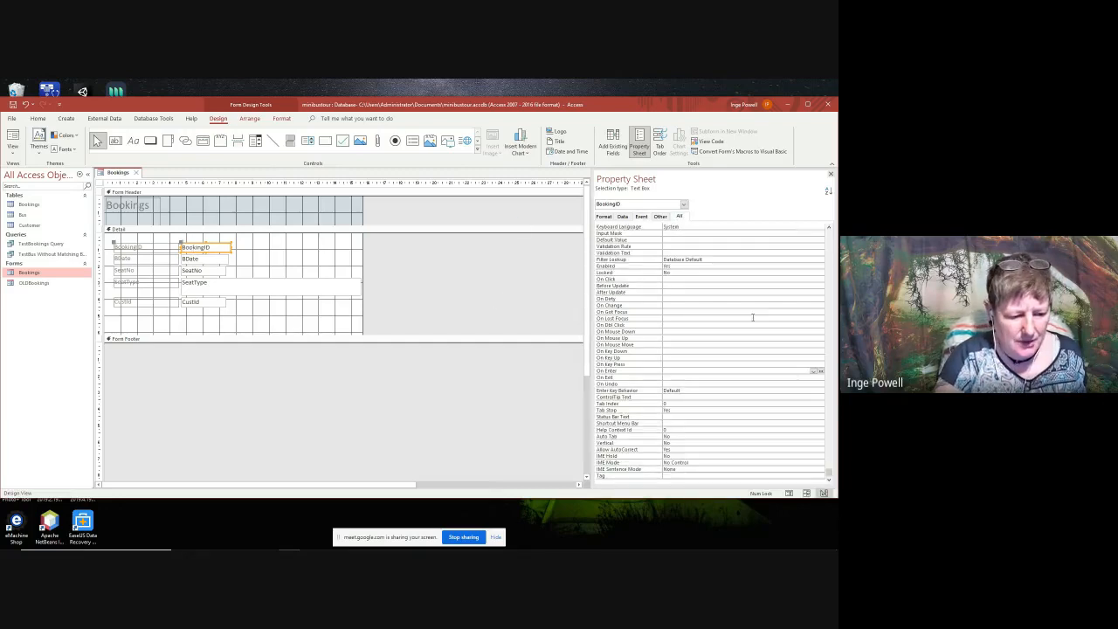
click(671, 265)
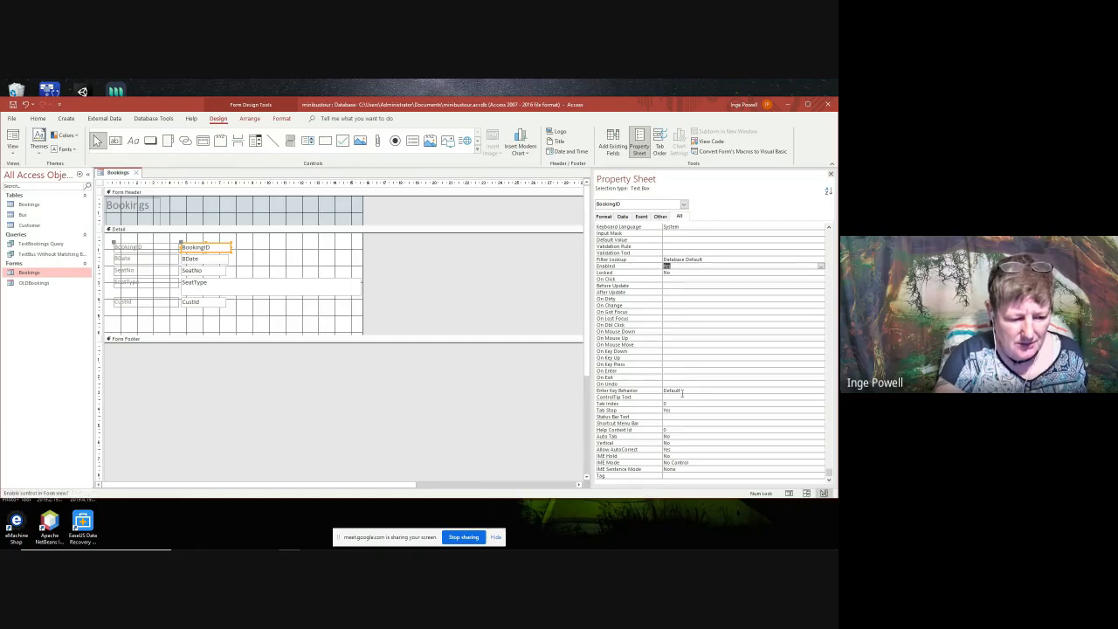
click(668, 278)
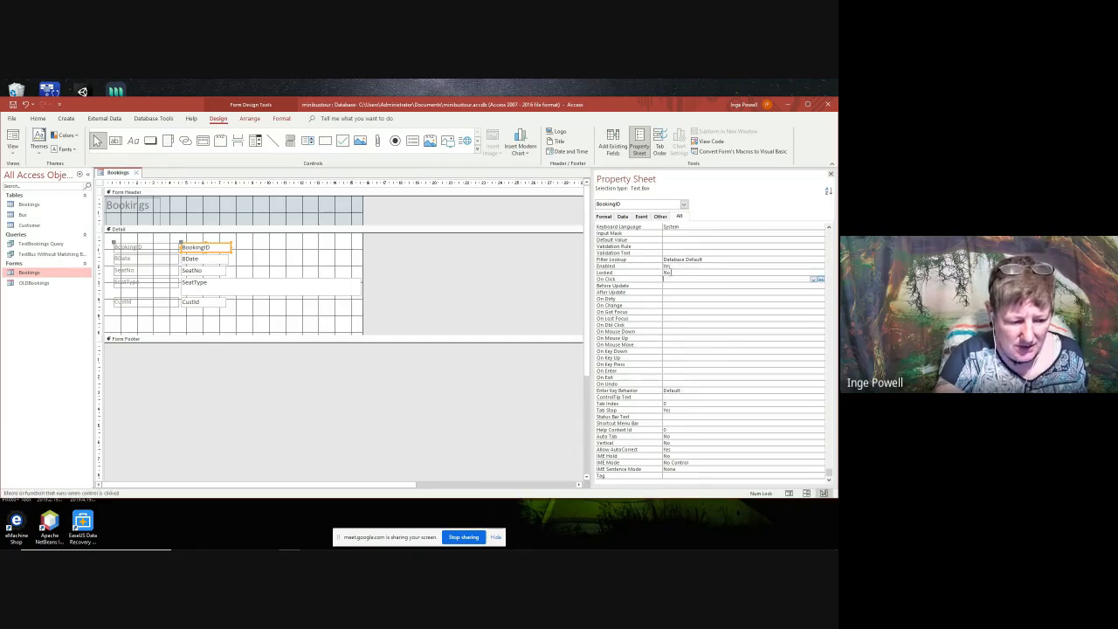
click(671, 272)
click(821, 273)
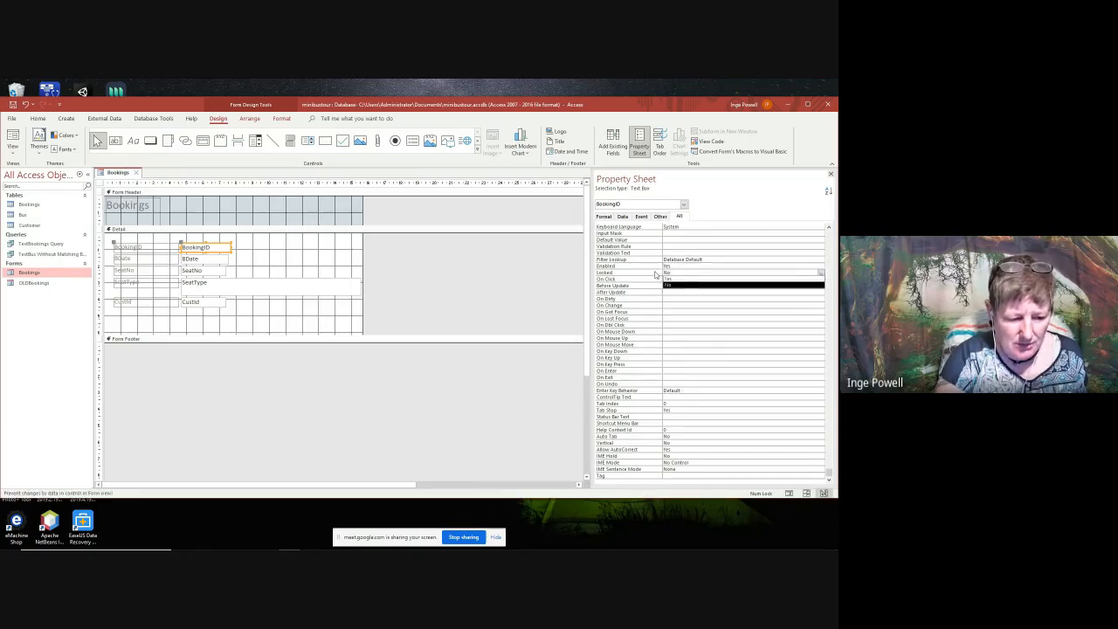
click(685, 281)
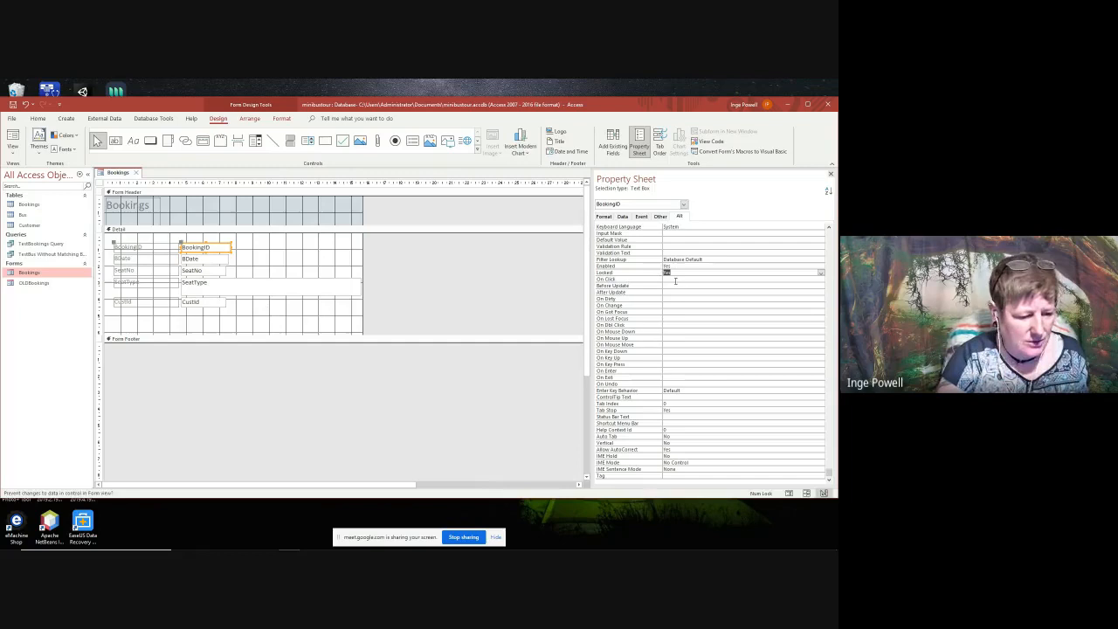
- Close the Bookings form and save its design changes
click(292, 329)
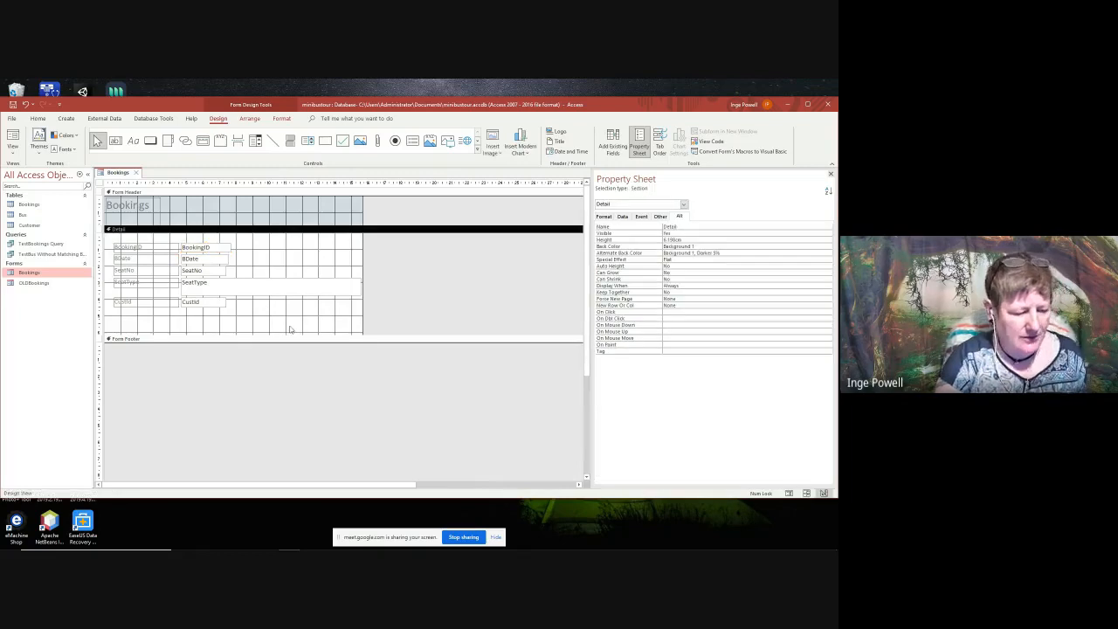
click(136, 173)
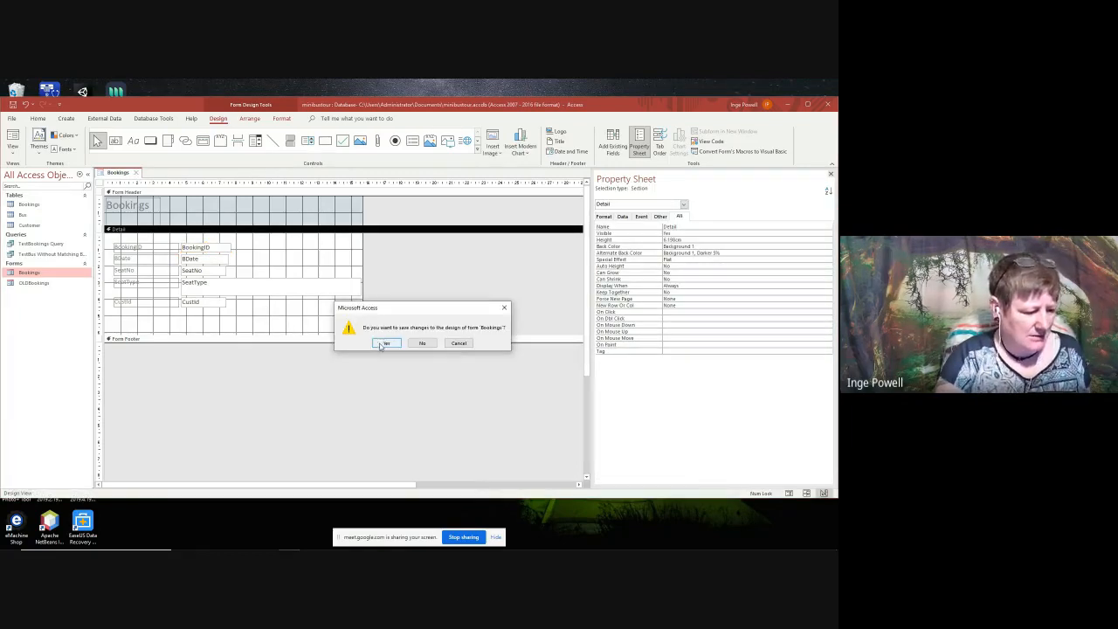
click(381, 343)
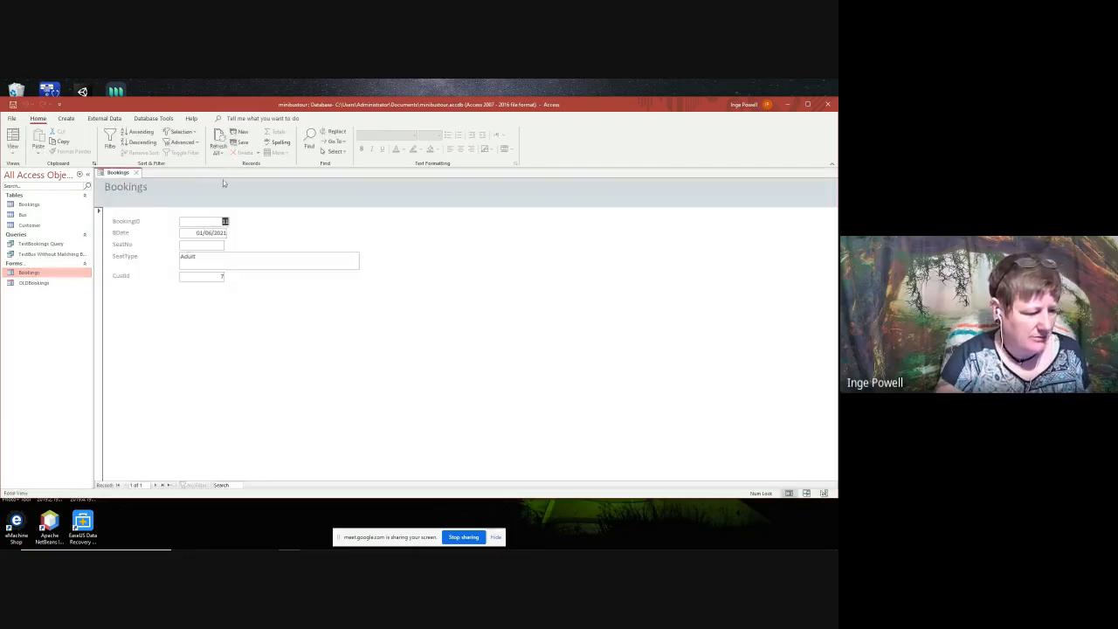
- Start a new record in the Bookings form, try to edit its BookingID, and set BDate to 07/06/2021
click(171, 485)
click(211, 232)
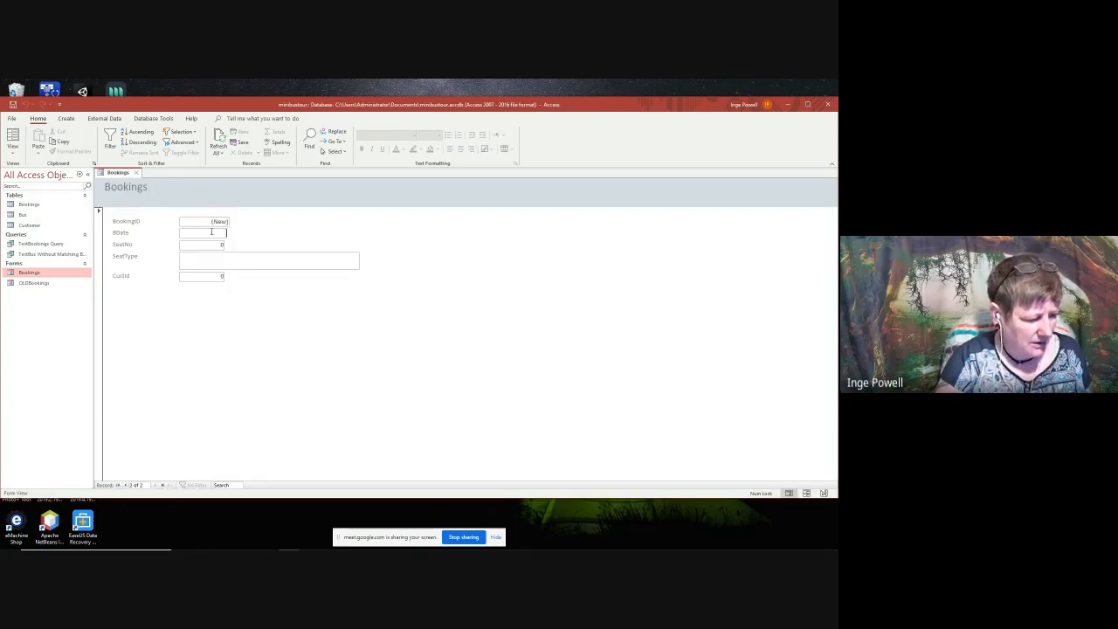
click(220, 221)
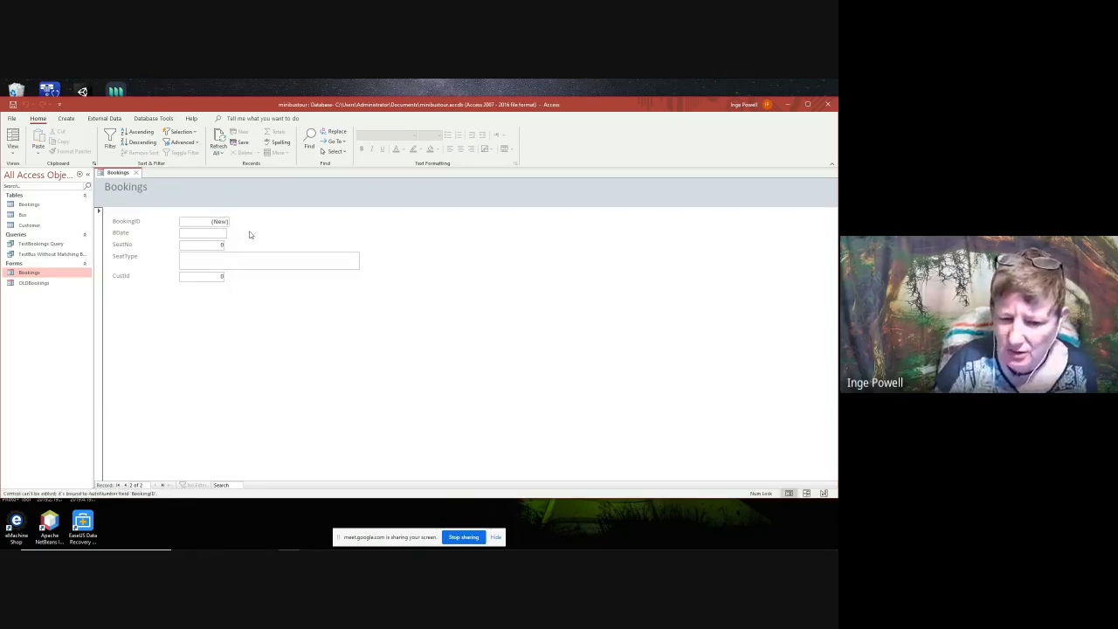
click(205, 233)
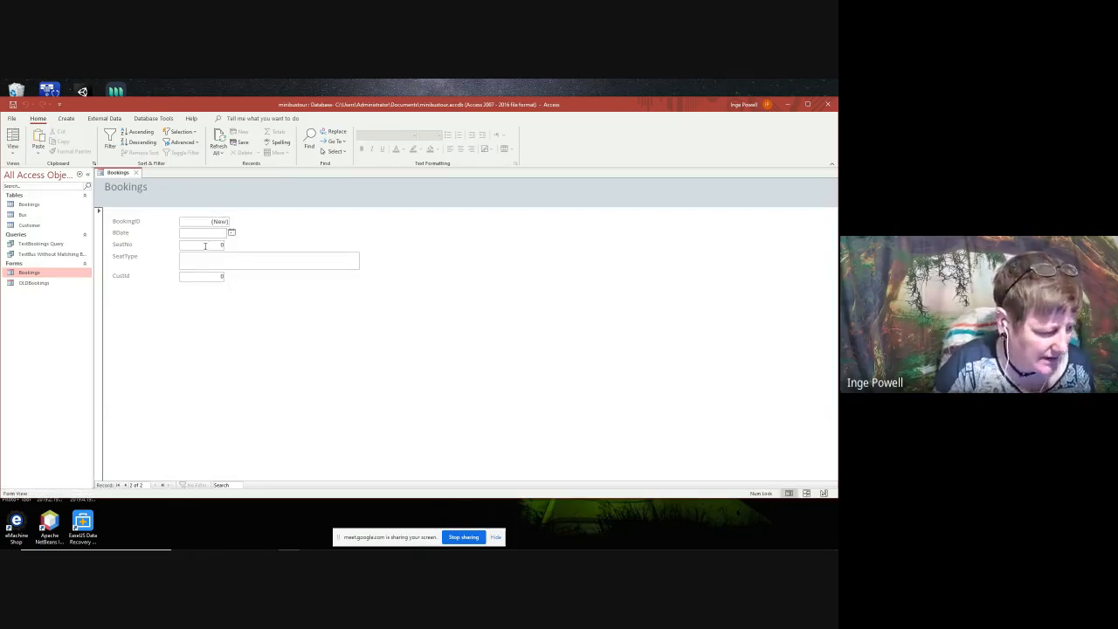
click(231, 233)
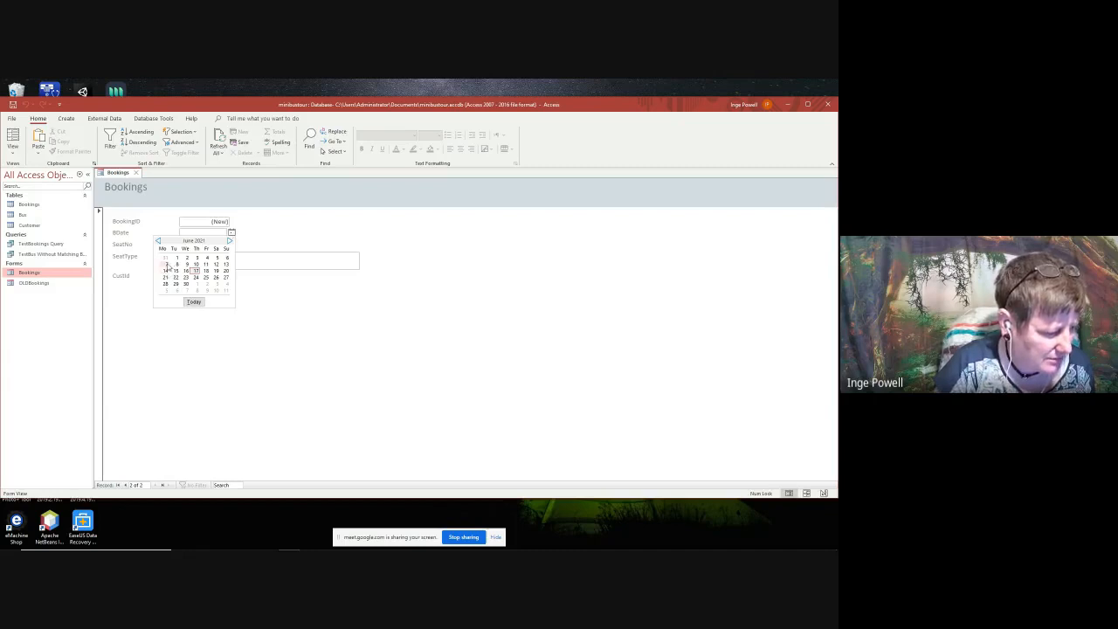
click(166, 264)
- Set the new booking's SeatNo to 1 and SeatType to Adult, fill in the customer ID, and move on to a blank record
click(222, 245)
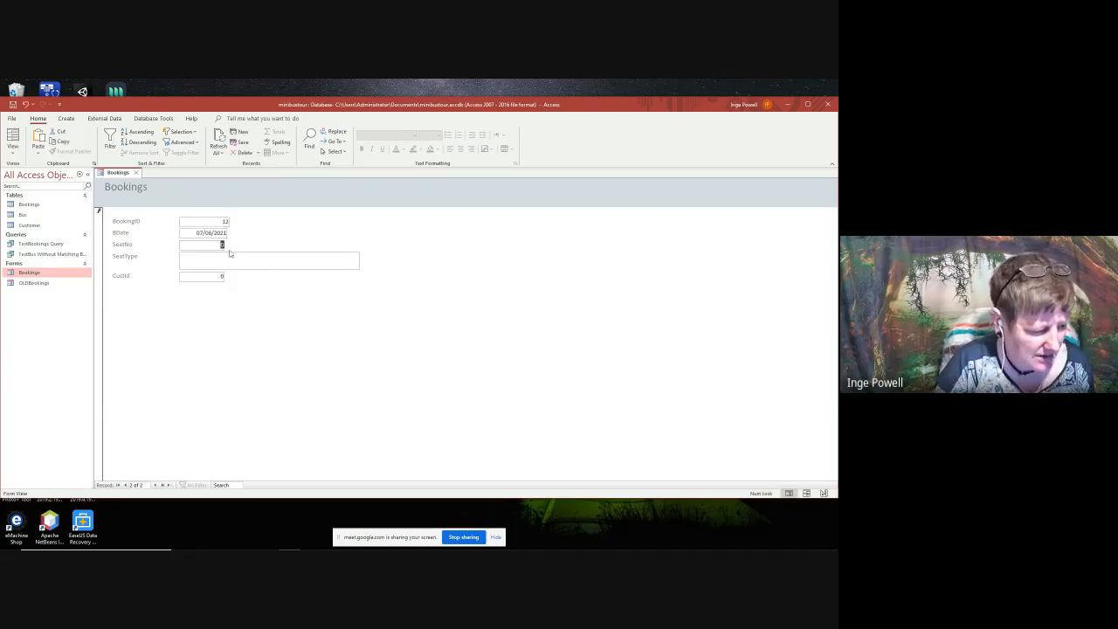
text(1)
key(Tab)
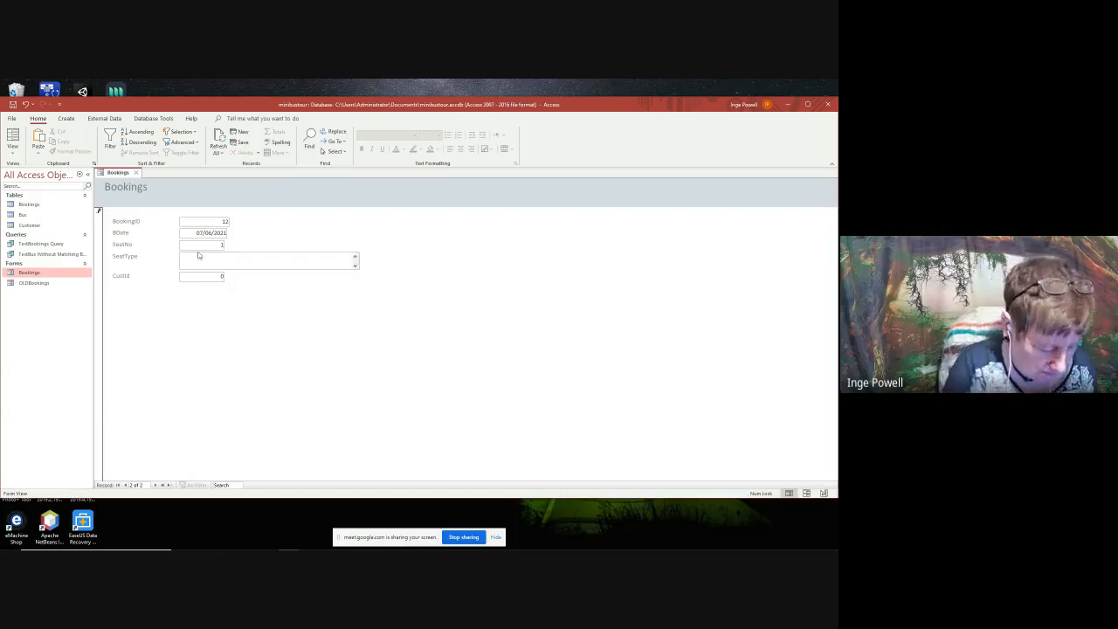
text(Adult)
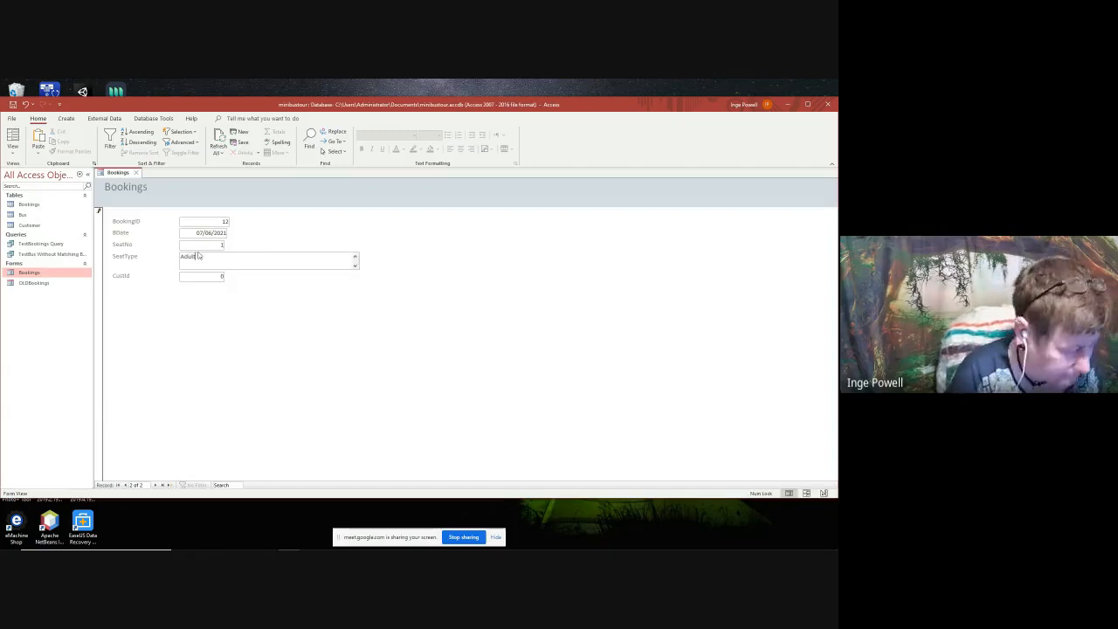
key(Tab)
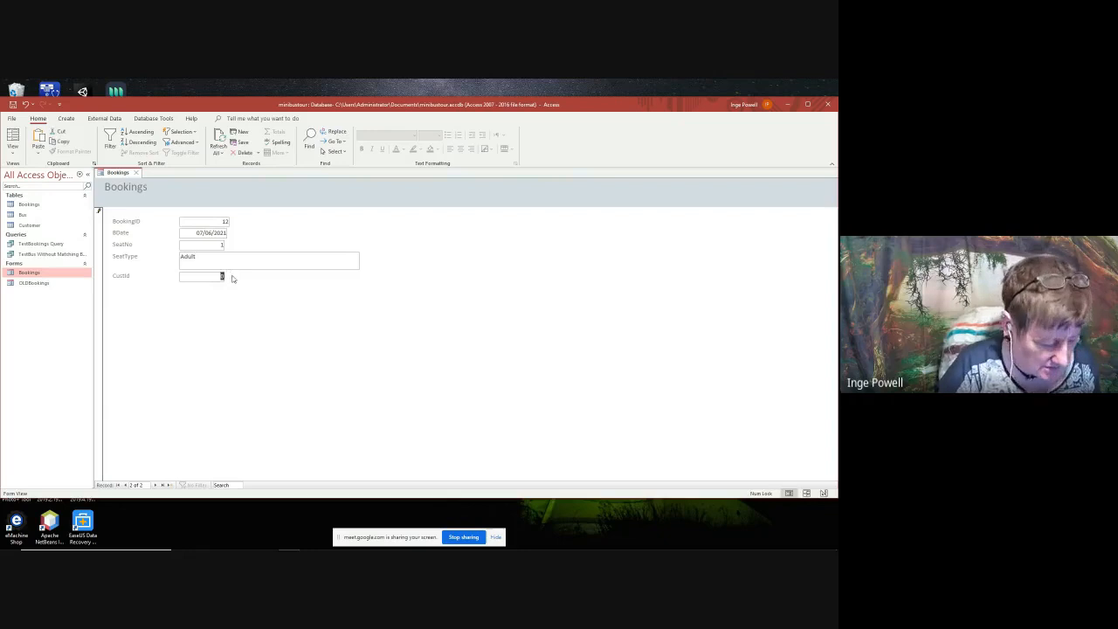
text(1)
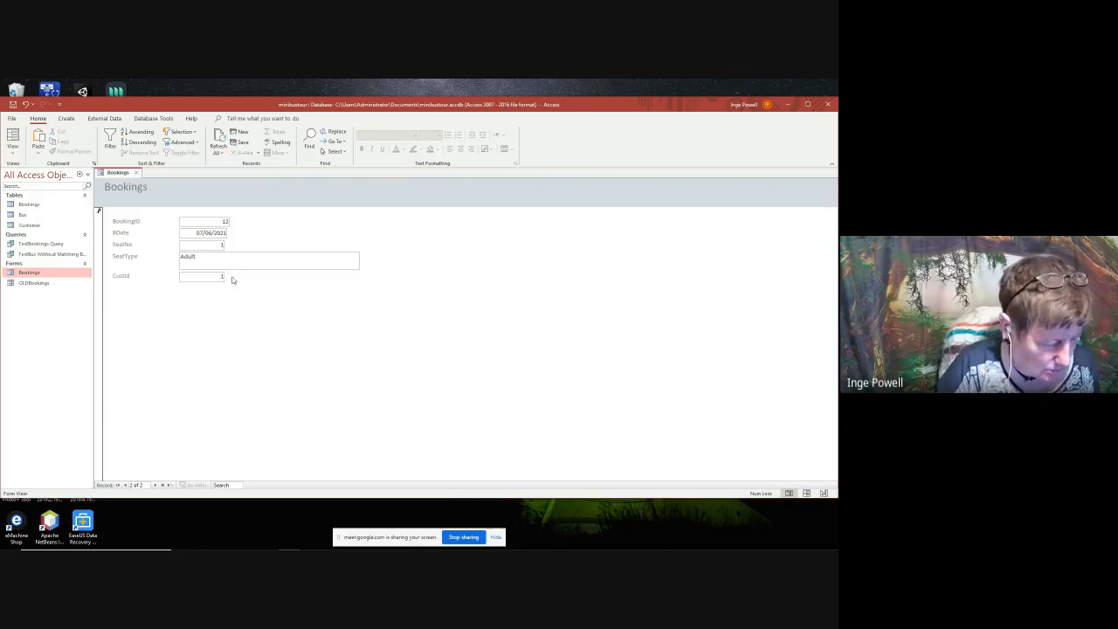
click(156, 486)
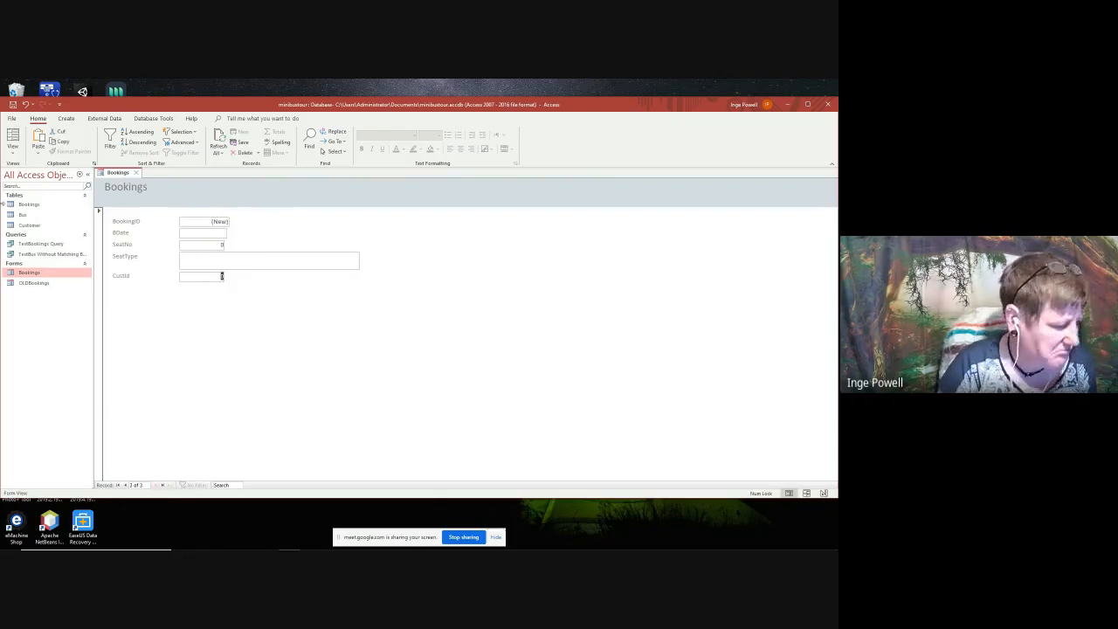
- Close the Bookings form and open the Bookings table to check the stored bookings
click(135, 172)
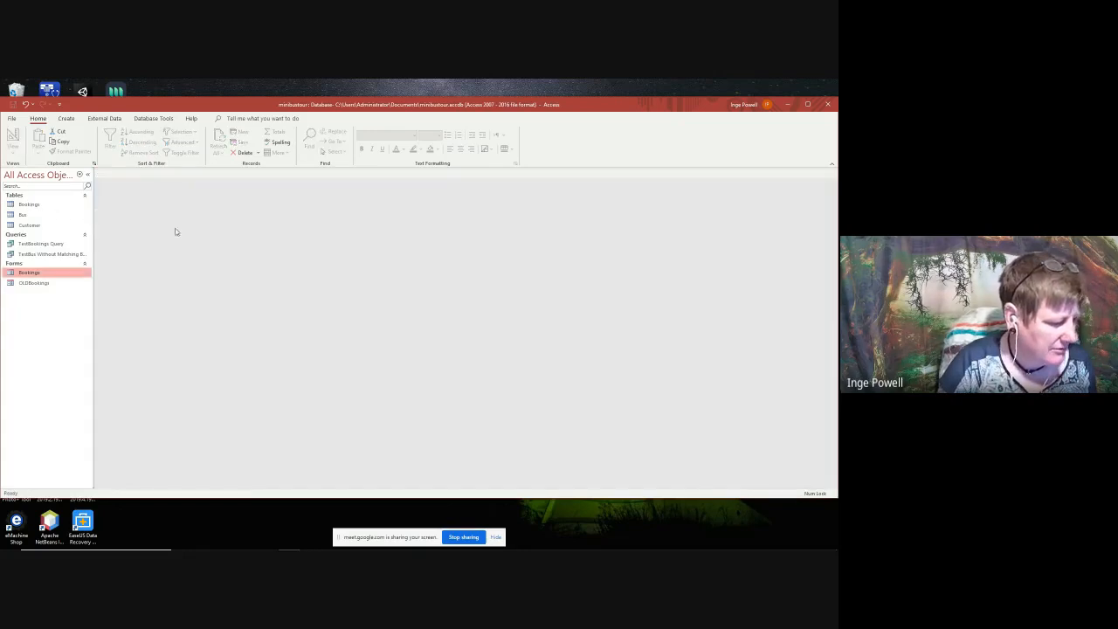
double_click(35, 204)
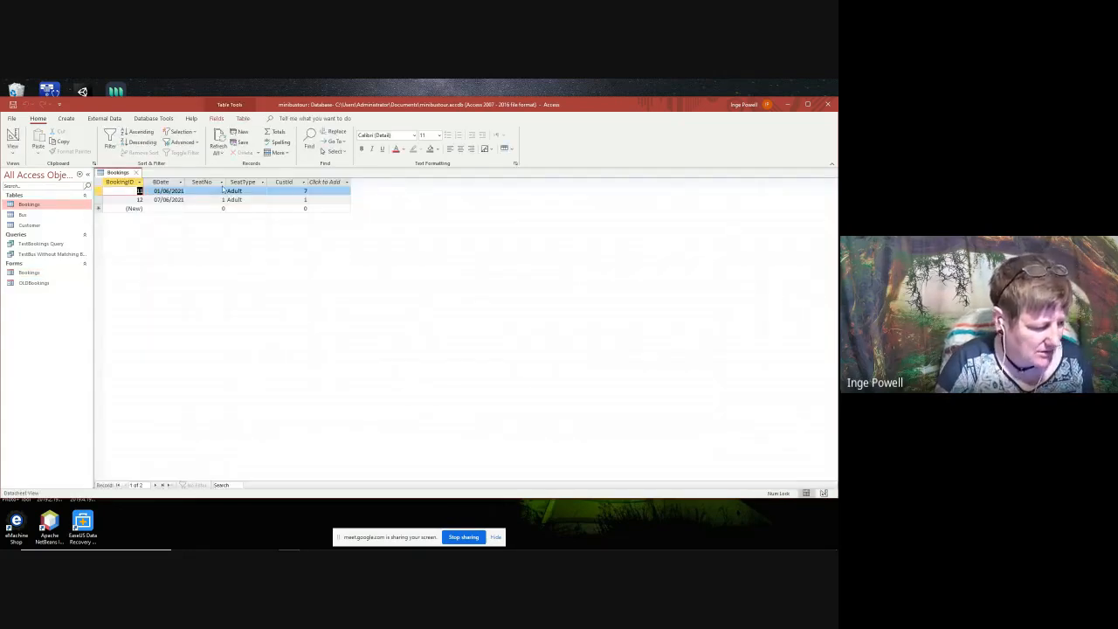
click(138, 191)
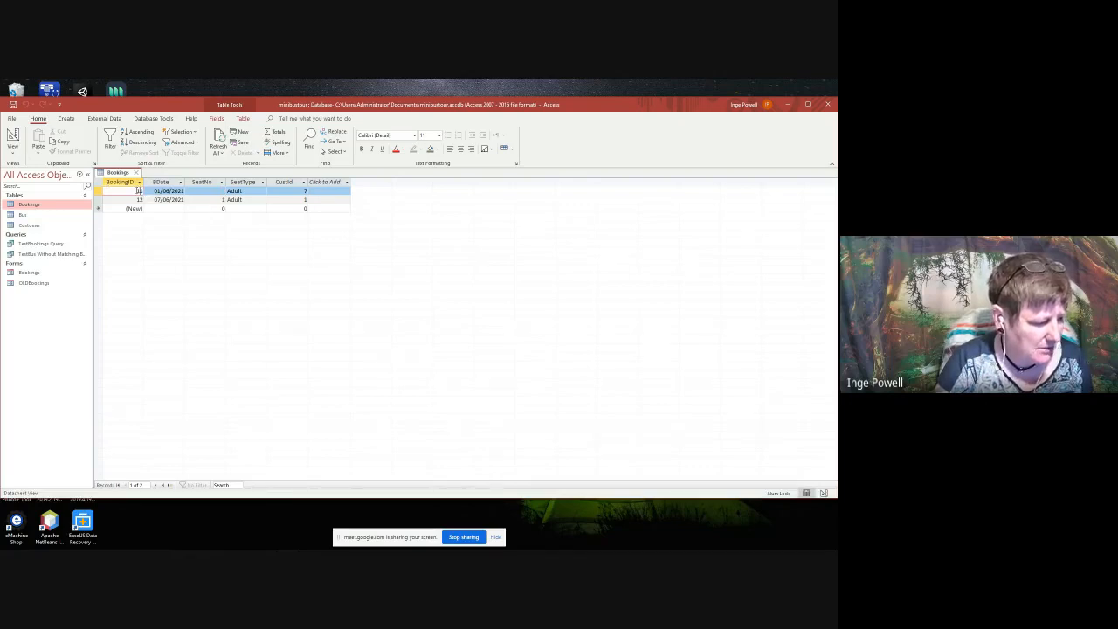
click(97, 190)
- Open the Bookings form in Design View
click(24, 215)
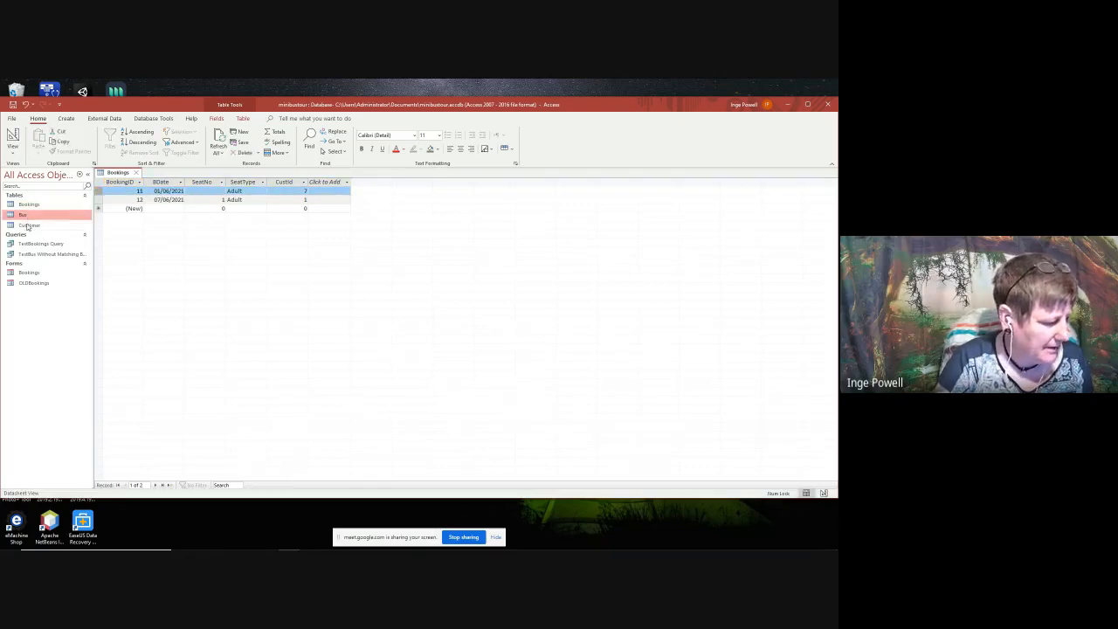
click(30, 226)
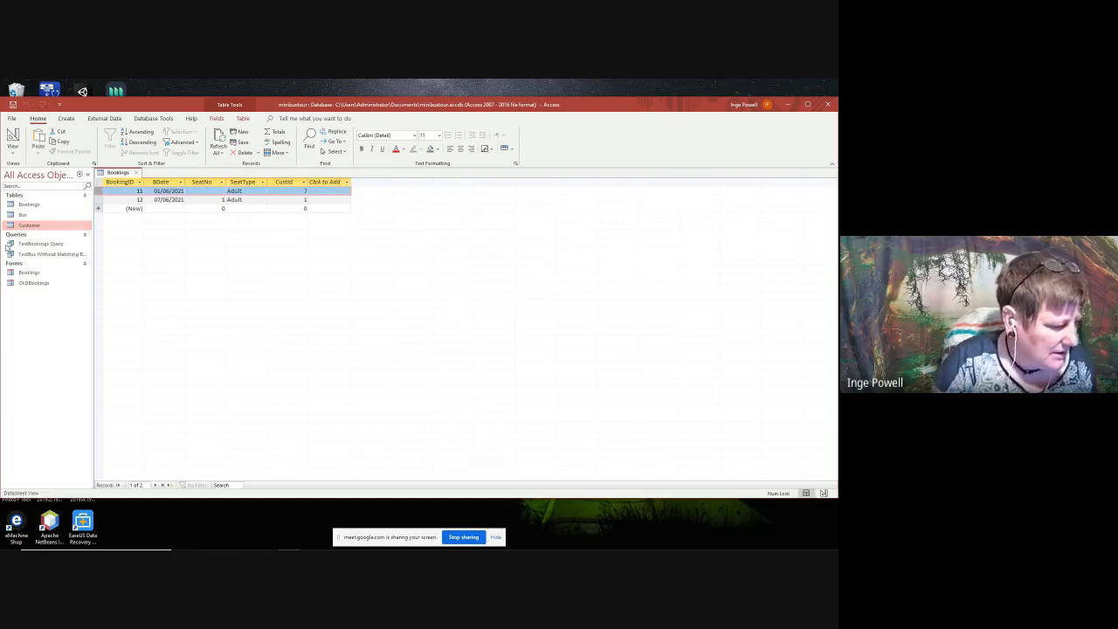
click(37, 274)
right_click(37, 274)
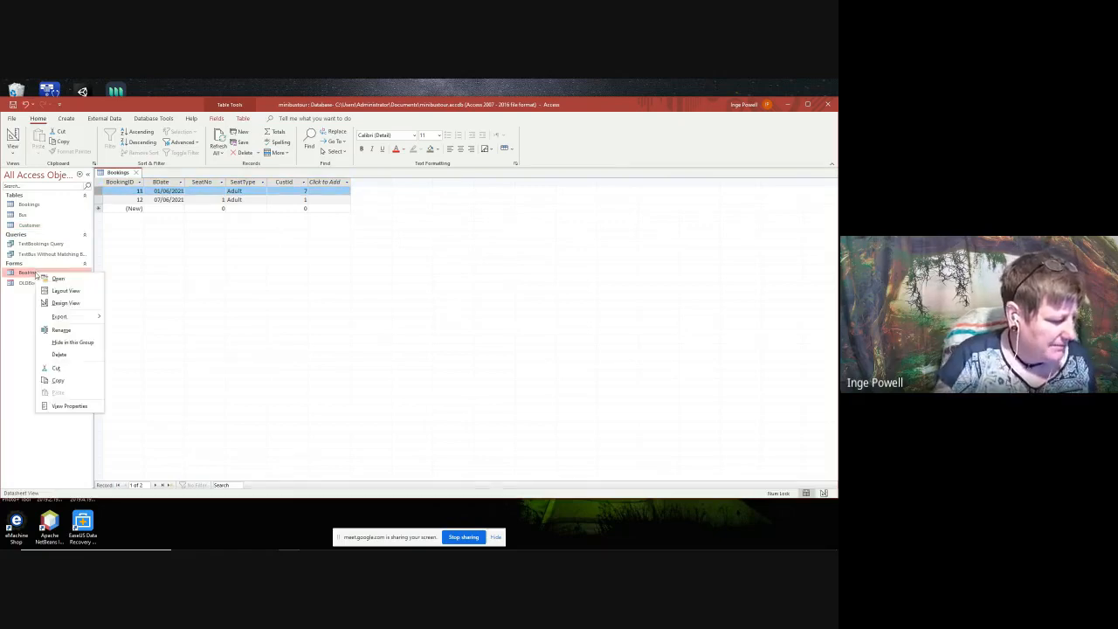
click(68, 302)
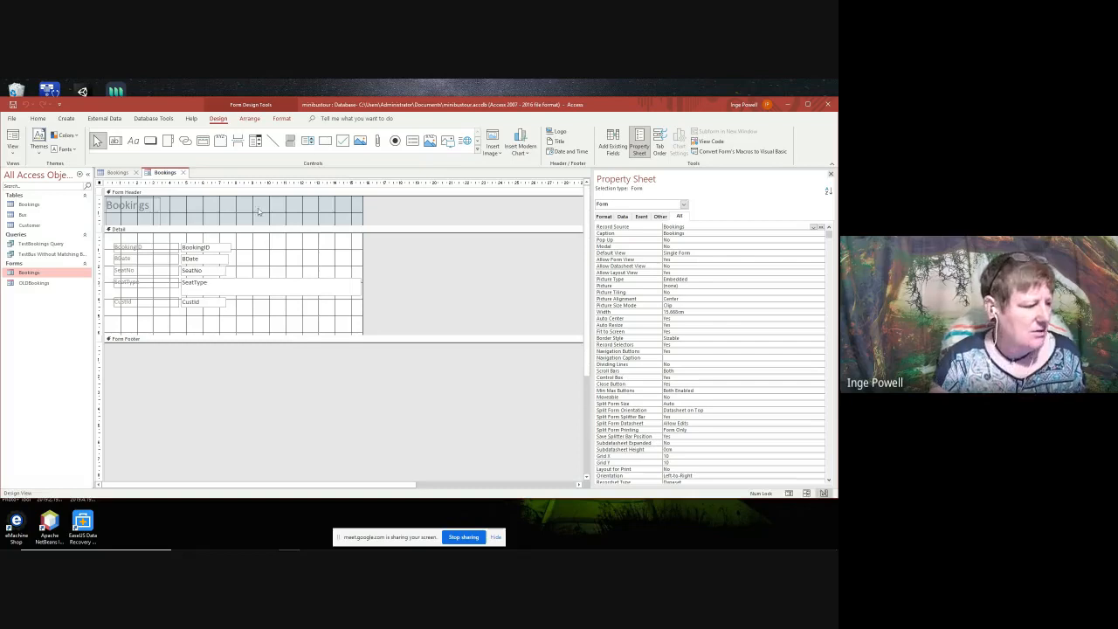
- Open the Bus table to review its list of seats, and close it again
click(23, 214)
double_click(23, 216)
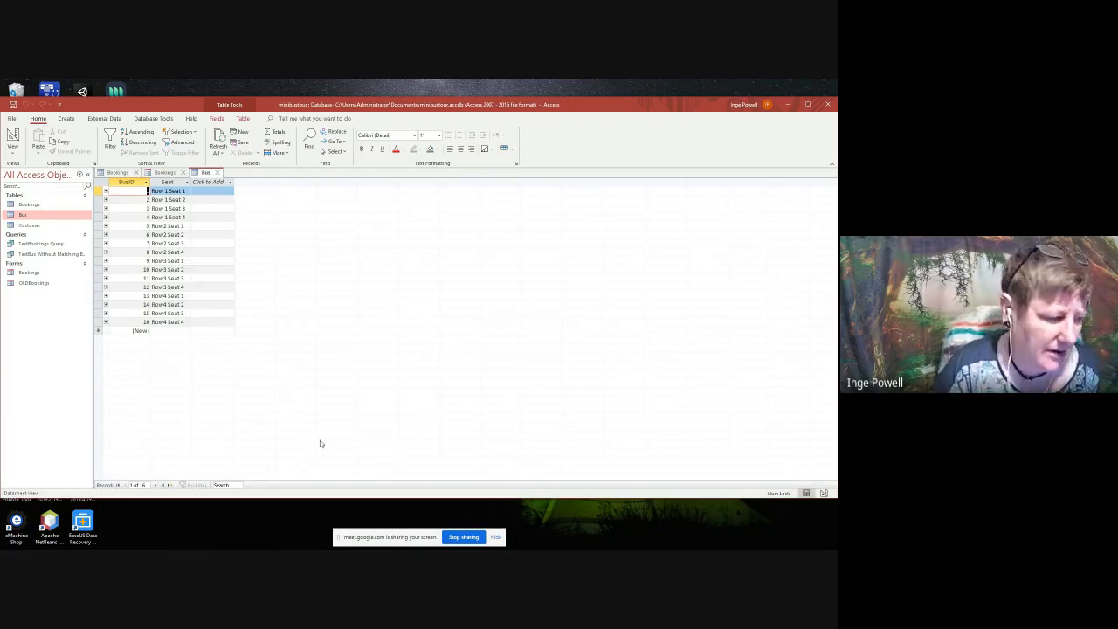
click(218, 173)
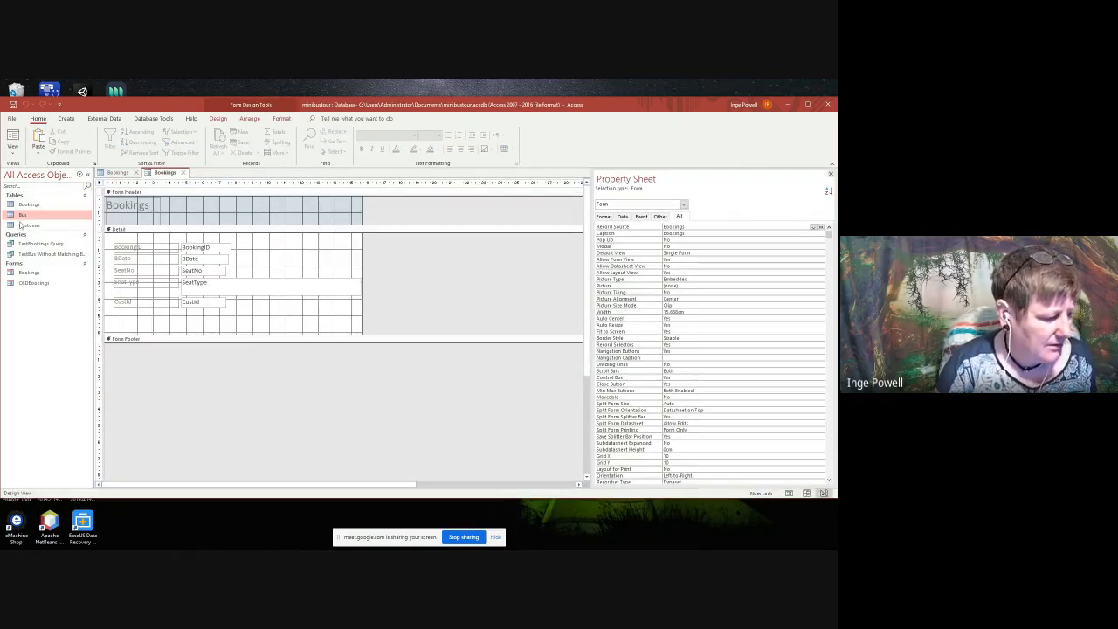
- Close the Bookings form and table, and open the Bookings table in Design View at the BDate field's data type
click(31, 204)
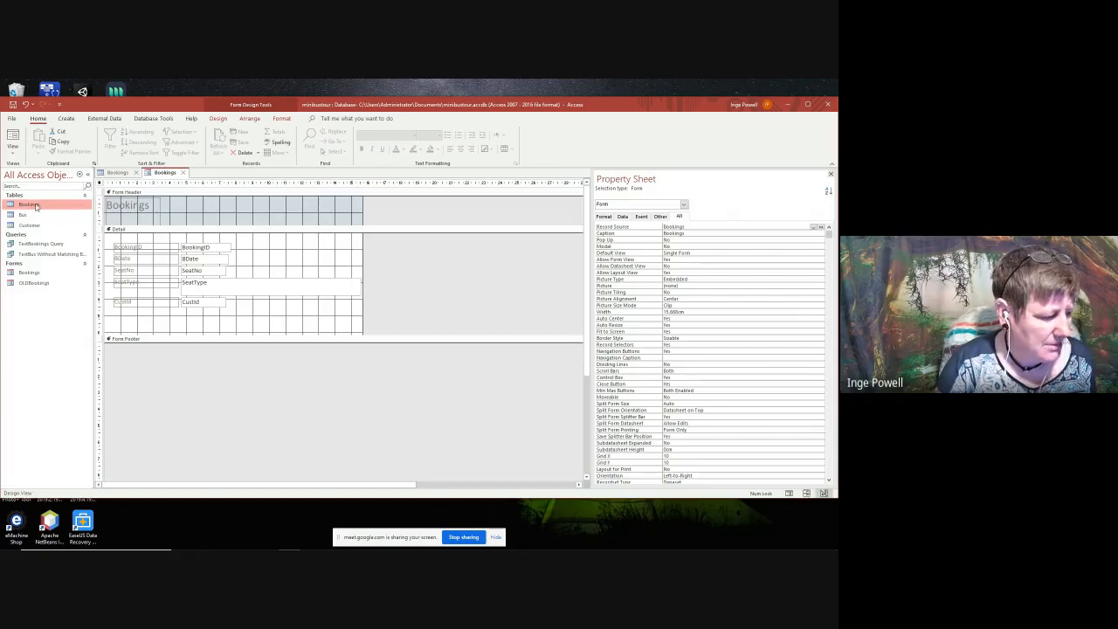
click(185, 174)
click(137, 174)
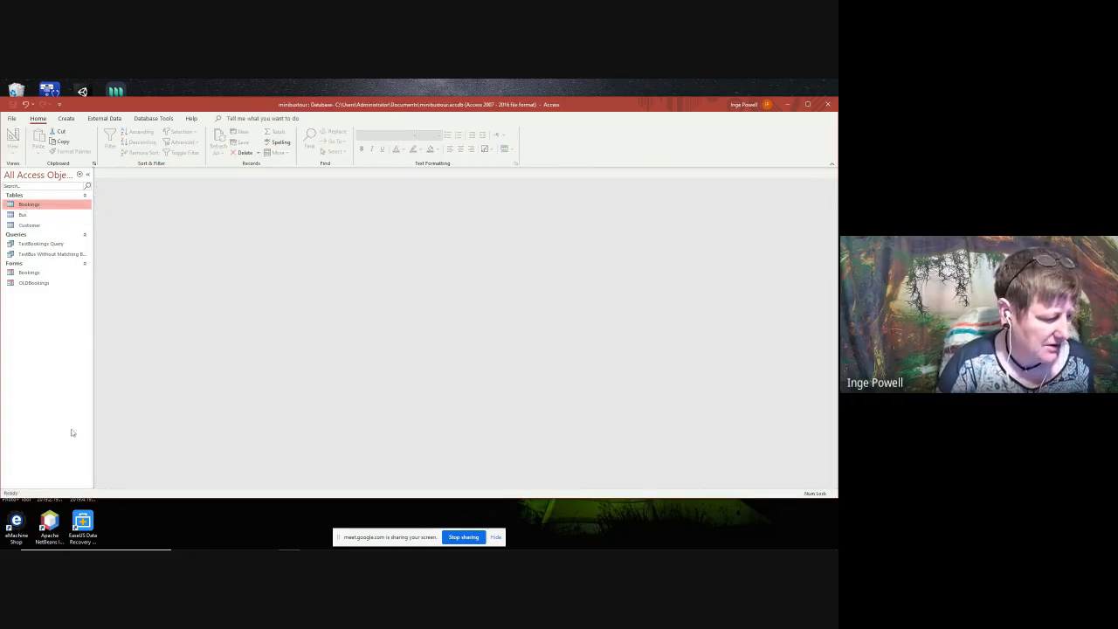
right_click(40, 207)
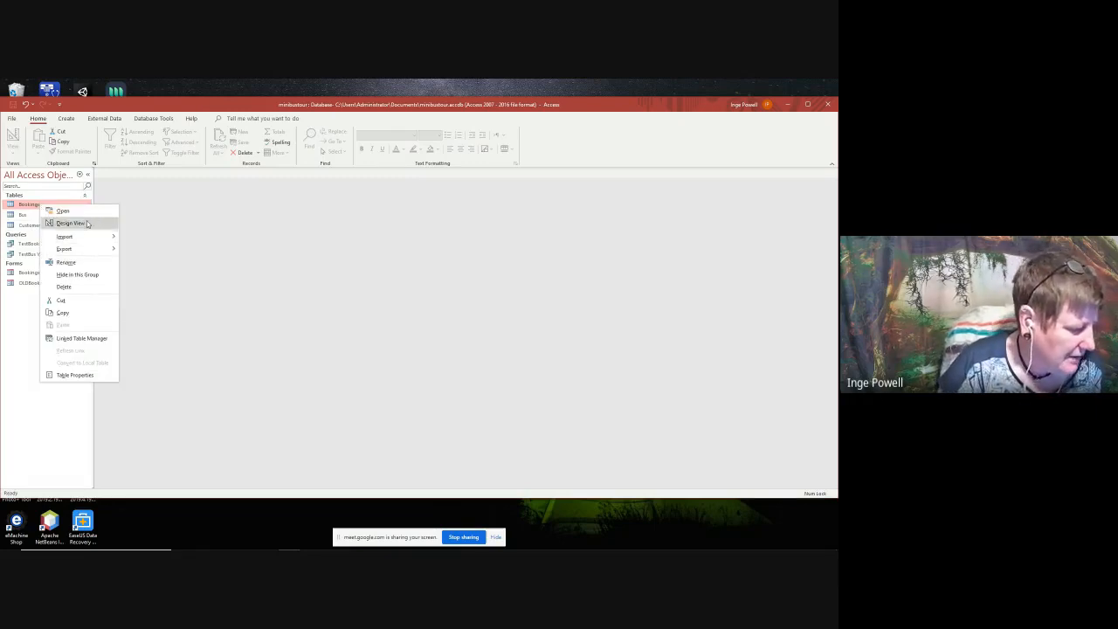
click(72, 224)
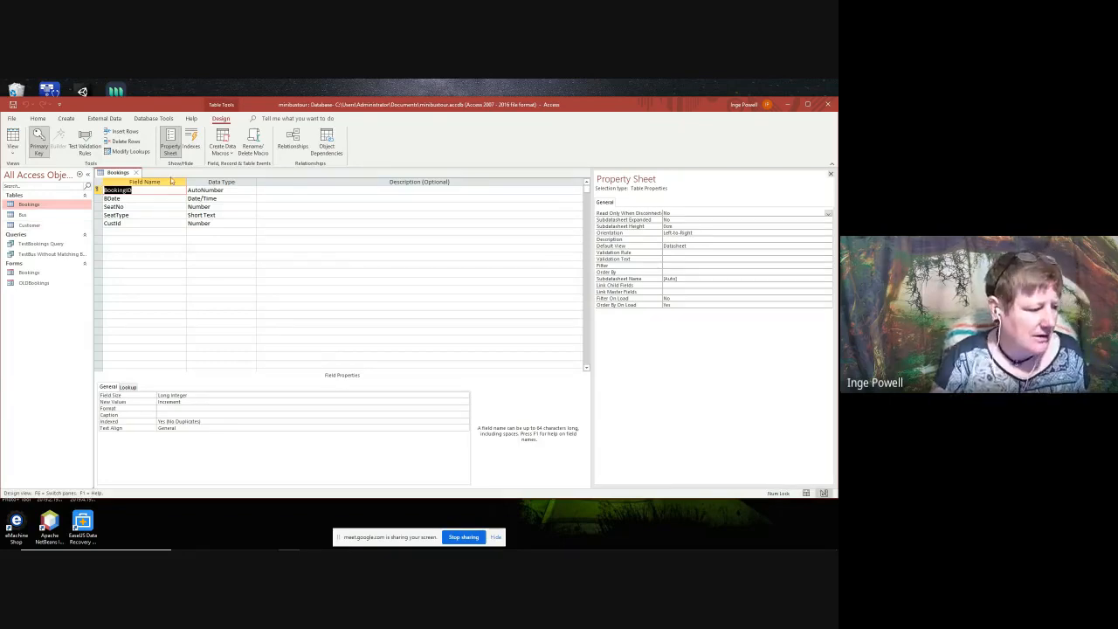
click(228, 198)
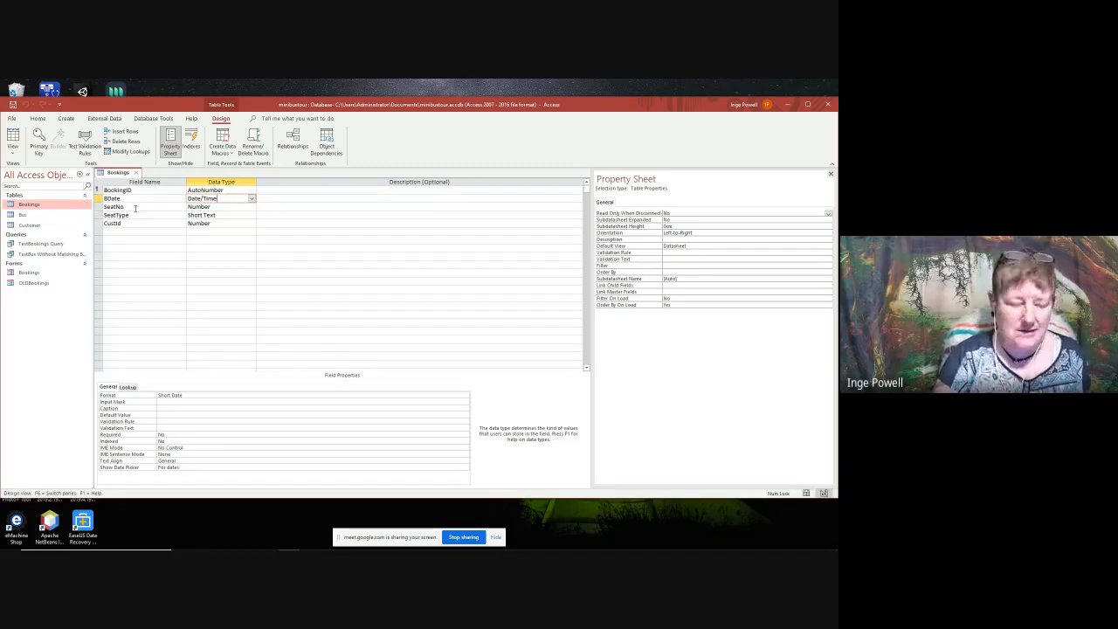
- Set the SeatNo field's lookup display control to Combo Box
click(214, 206)
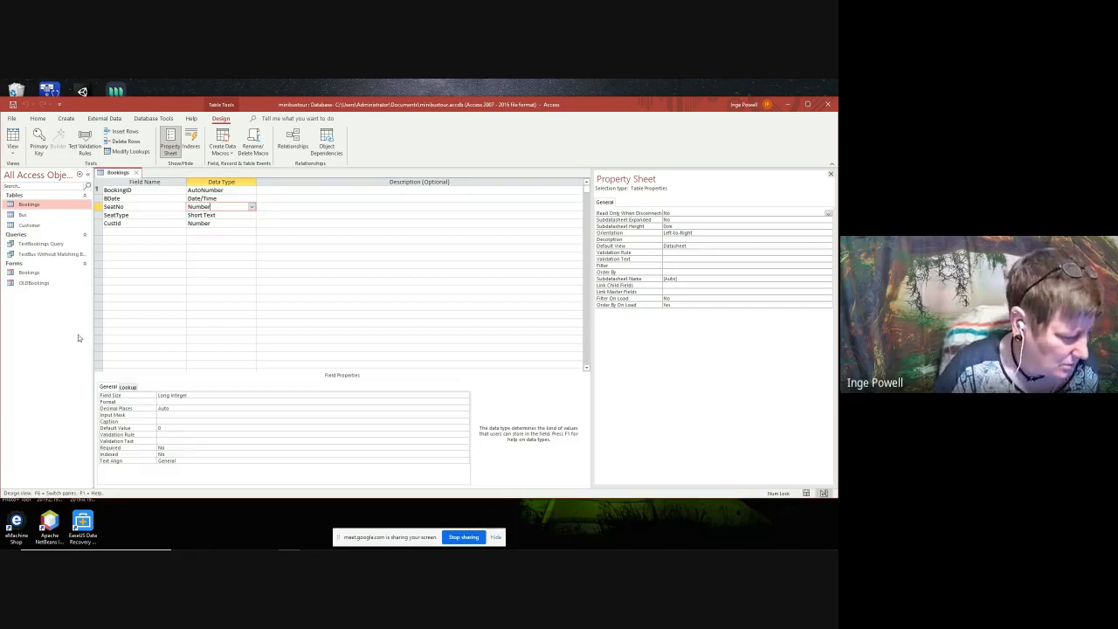
click(128, 387)
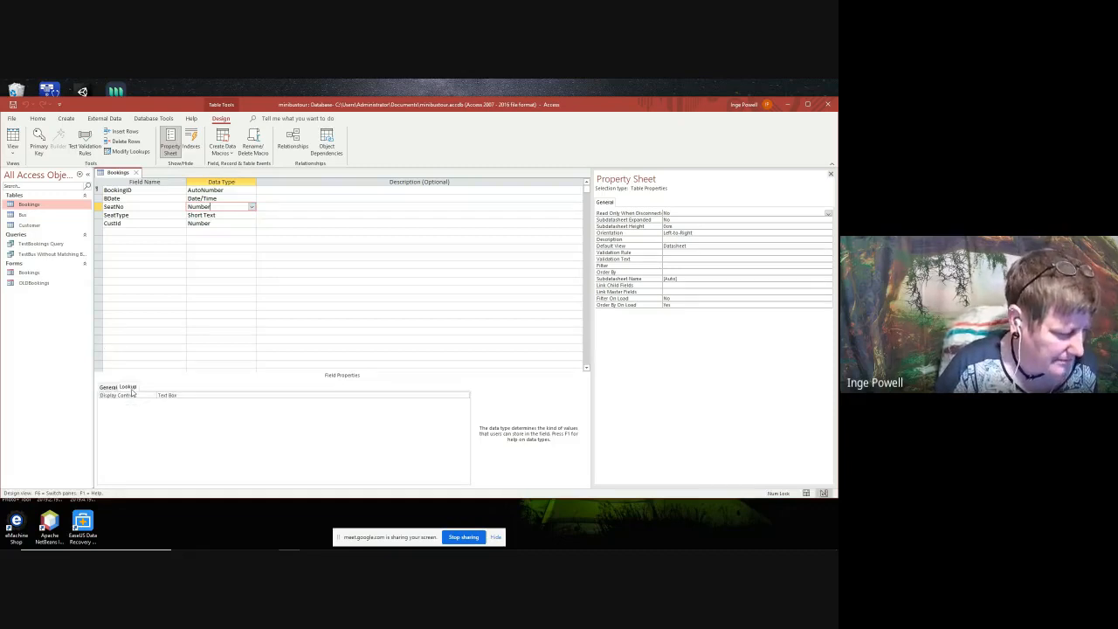
click(426, 397)
click(465, 397)
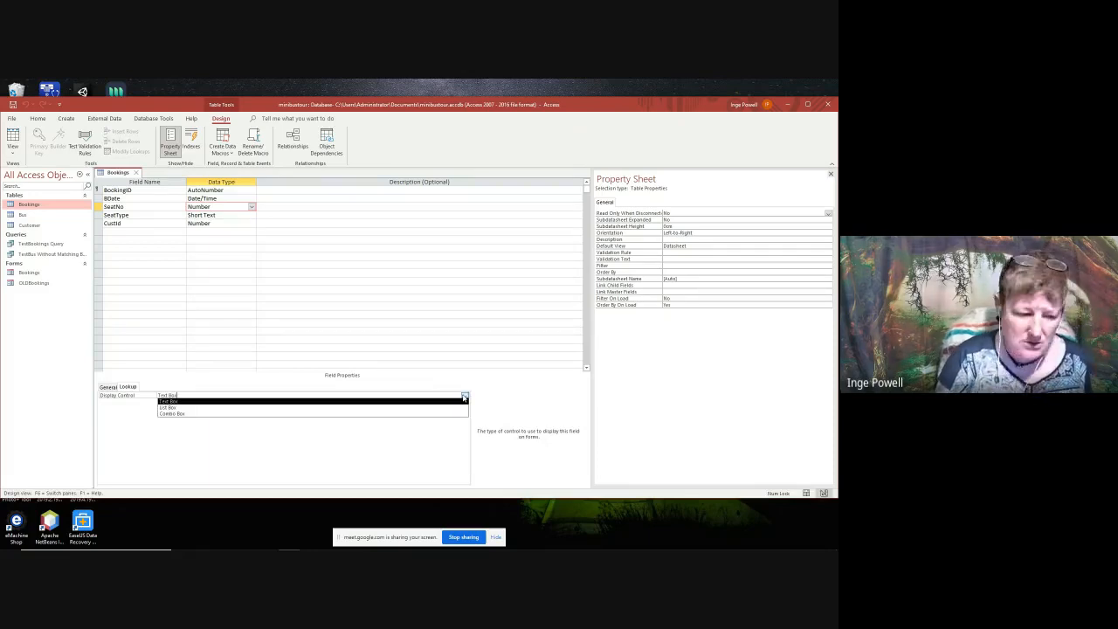
click(187, 414)
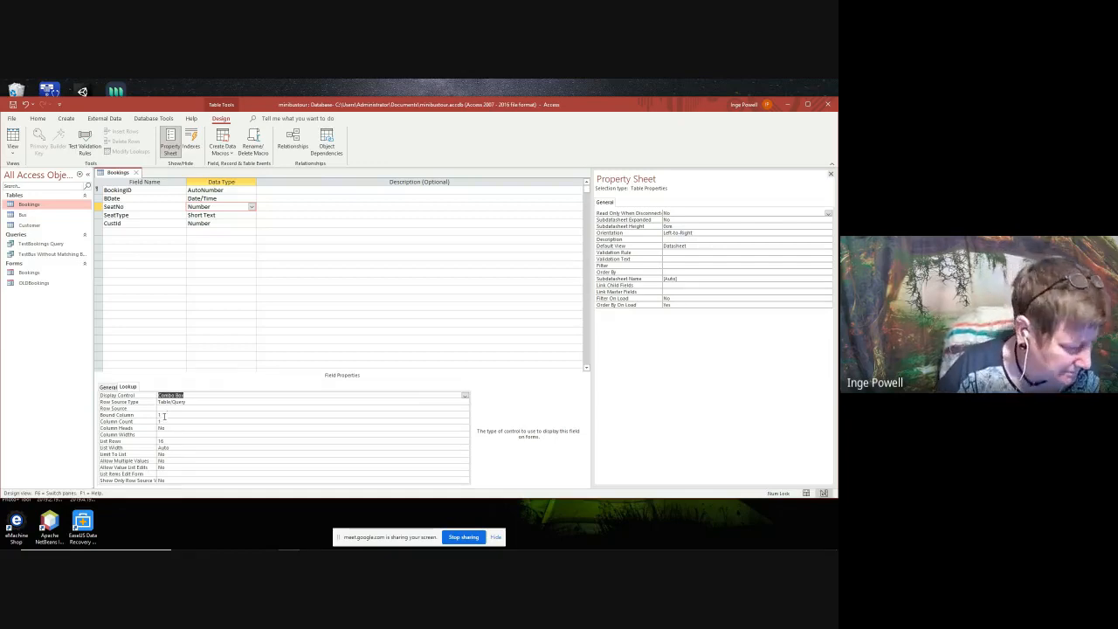
- Set the SeatNo lookup to a column count of 2 with the Bus table as row source, and close the table with its changes saved
click(165, 420)
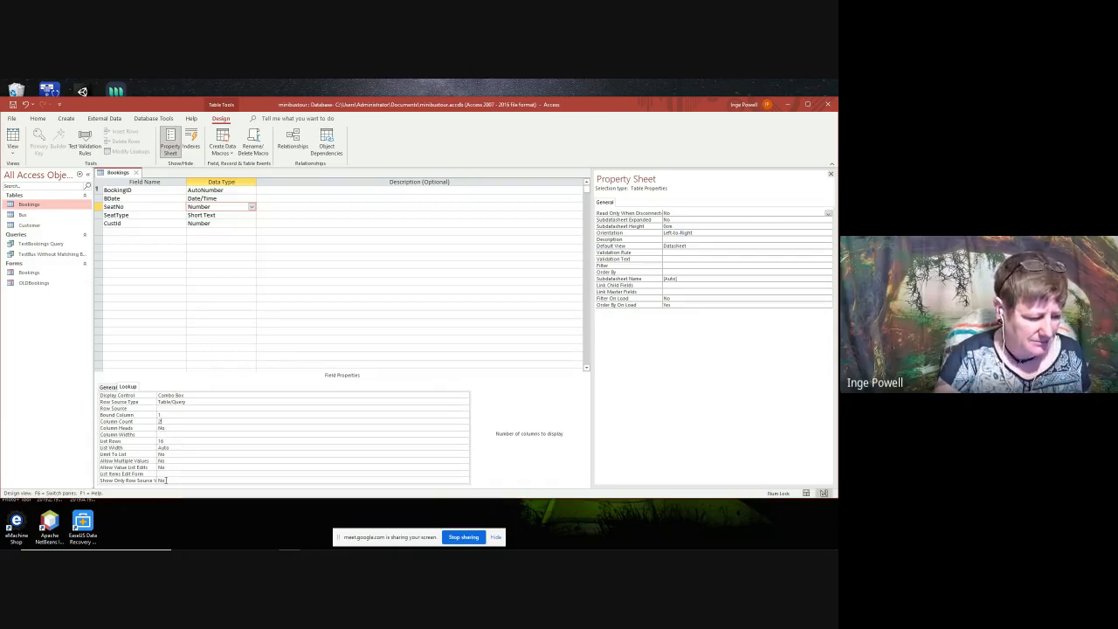
click(170, 408)
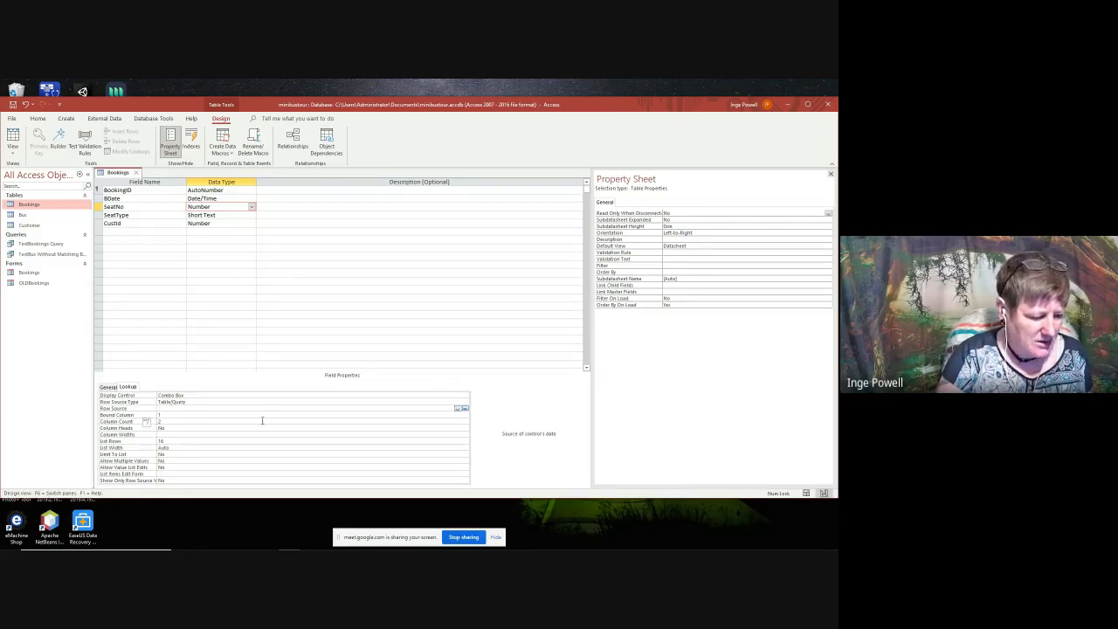
click(460, 408)
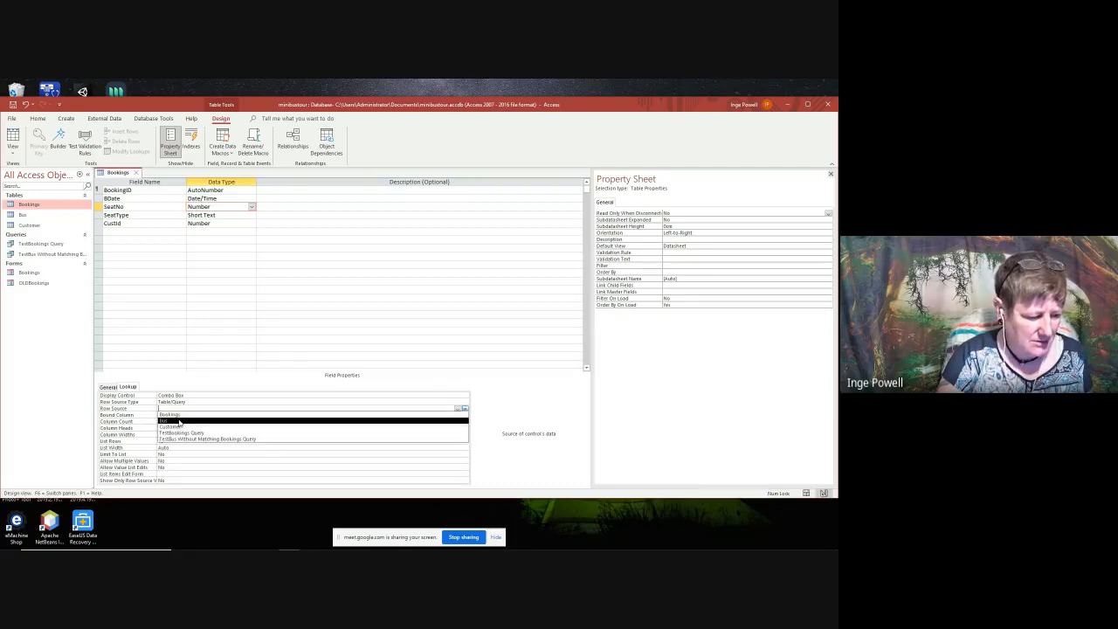
click(179, 422)
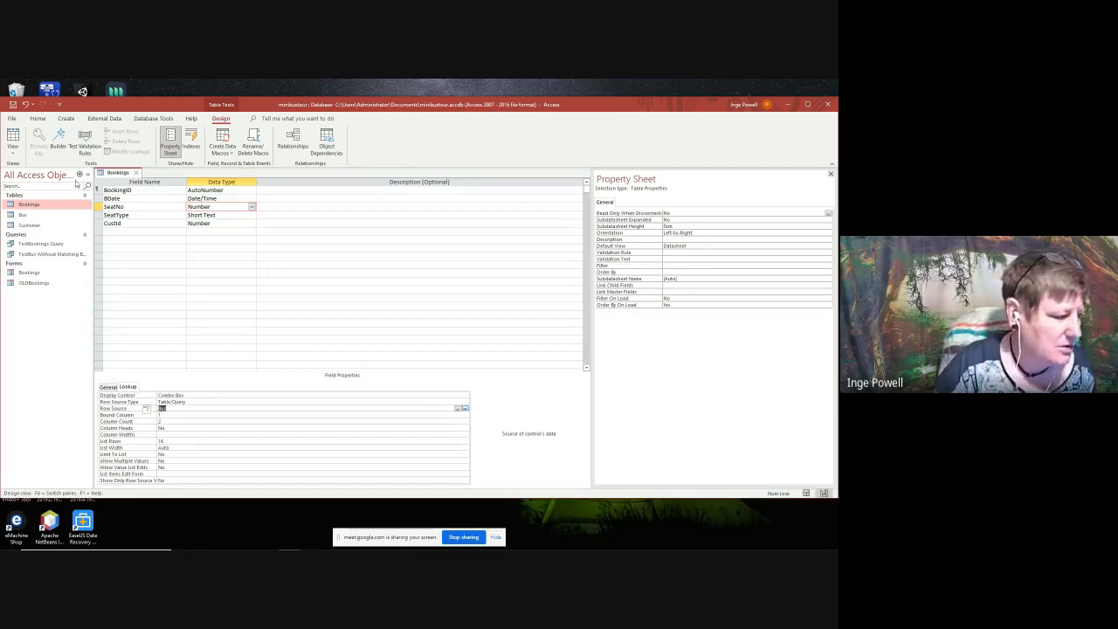
click(136, 173)
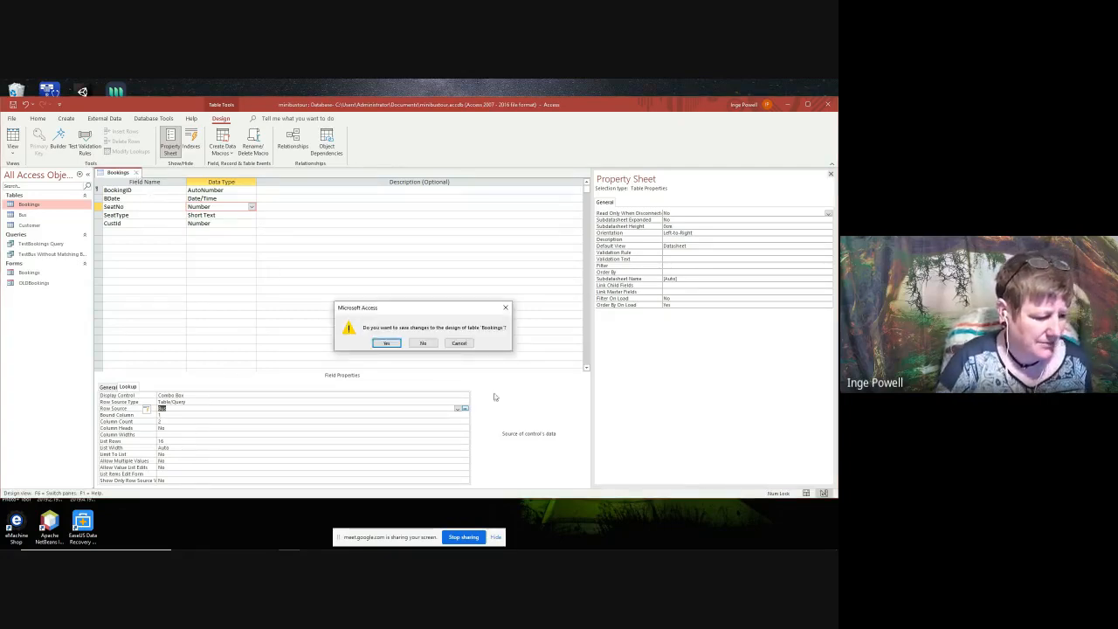
click(386, 343)
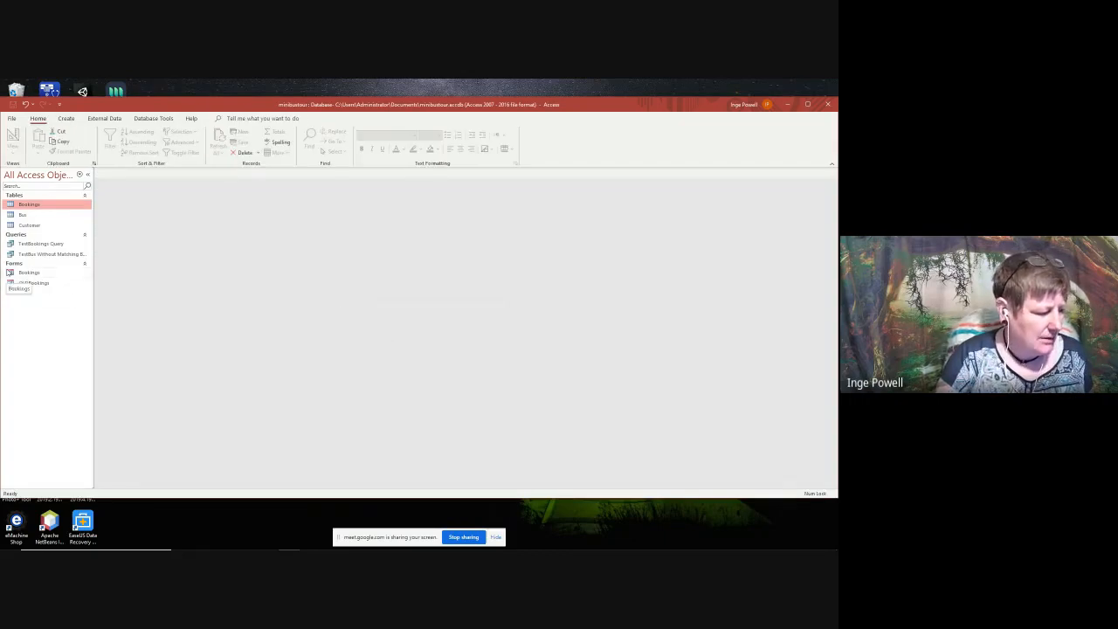
- Permanently delete the existing Bookings form
click(32, 274)
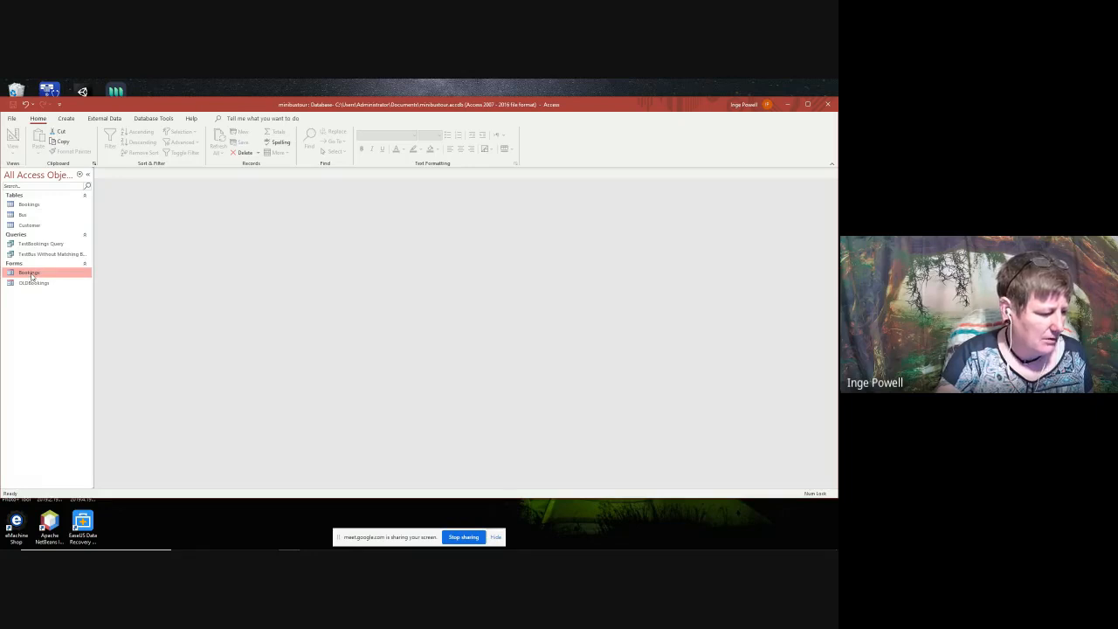
right_click(33, 276)
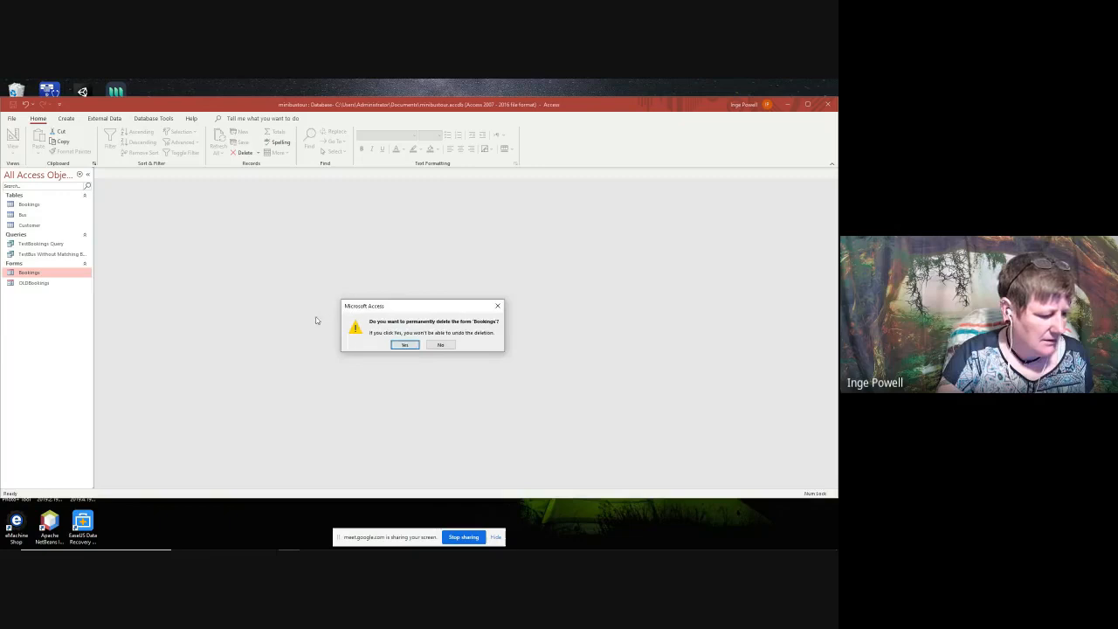
click(402, 344)
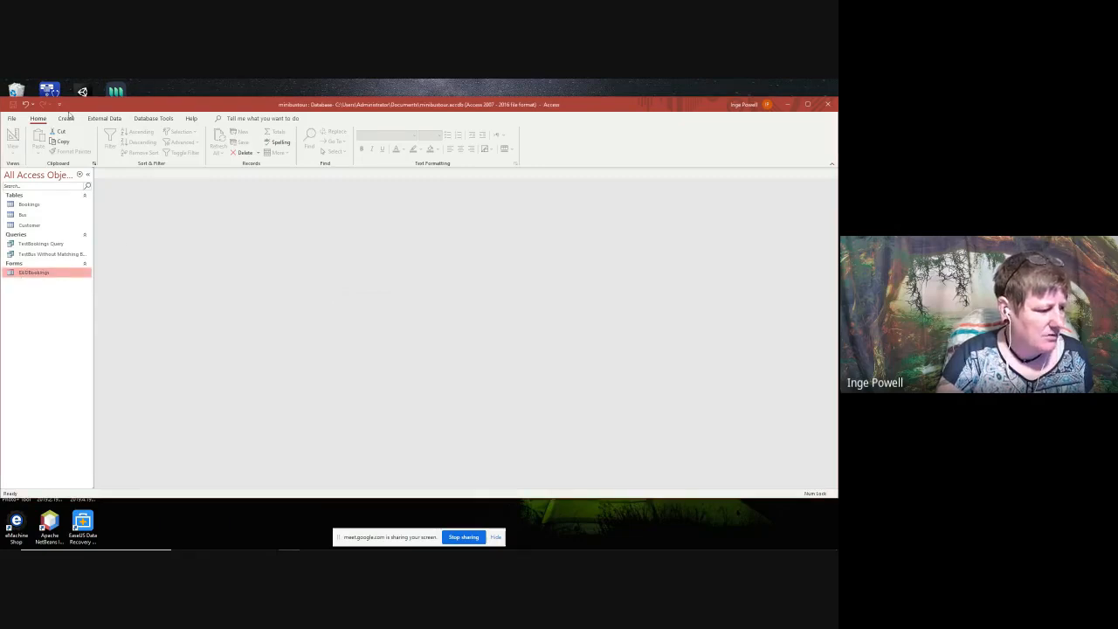
- Create a Columnar form with the Form Wizard that includes all fields of the Bookings table
click(66, 118)
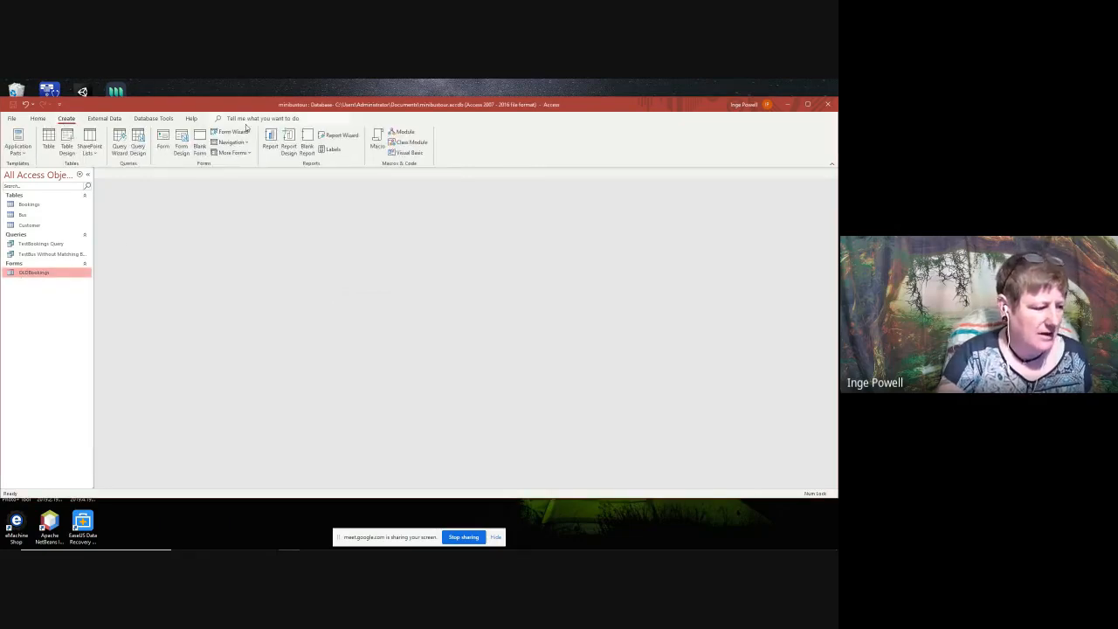
click(234, 132)
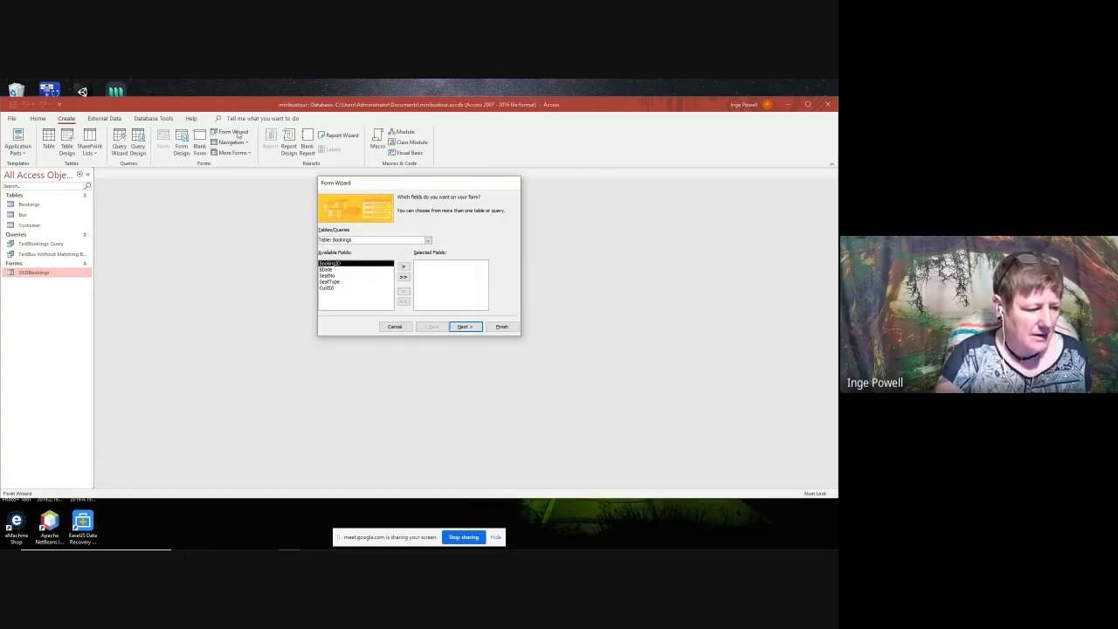
click(404, 276)
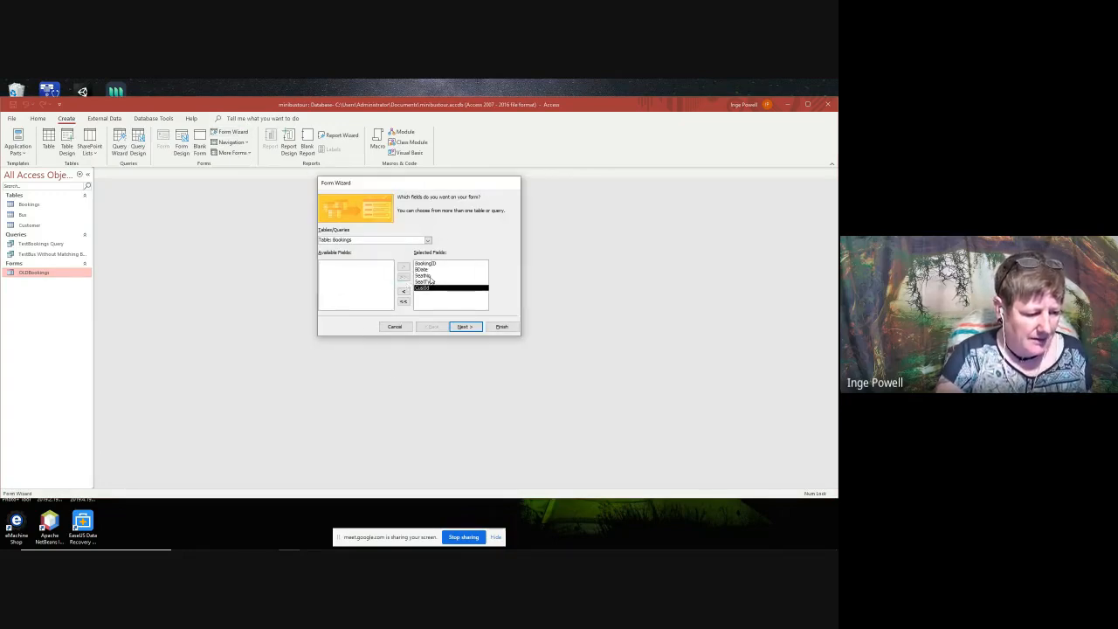
click(475, 328)
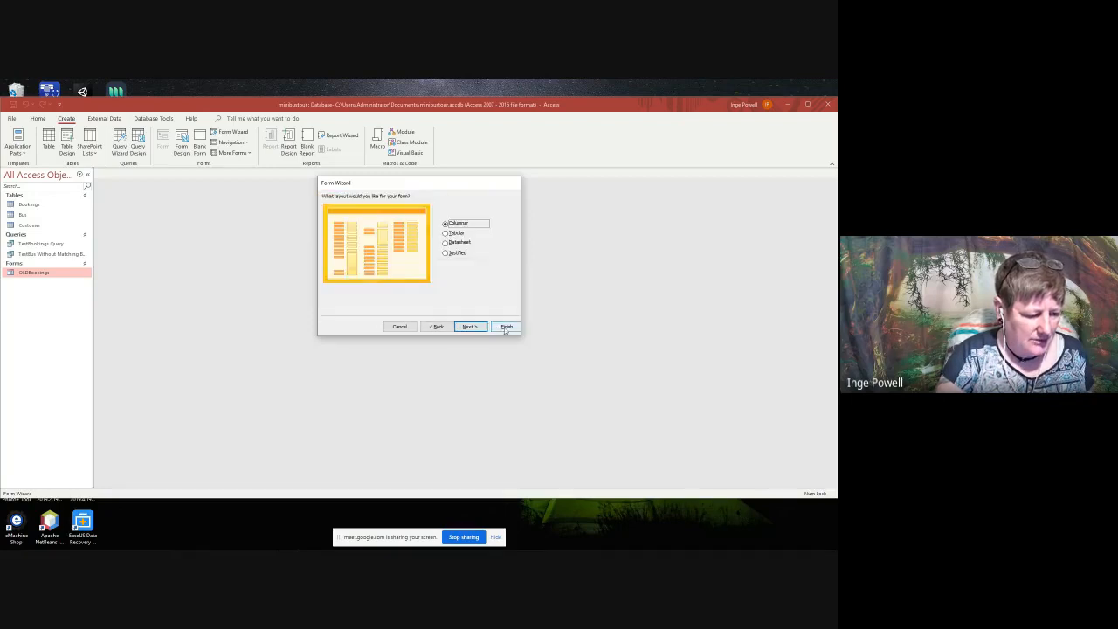
click(506, 327)
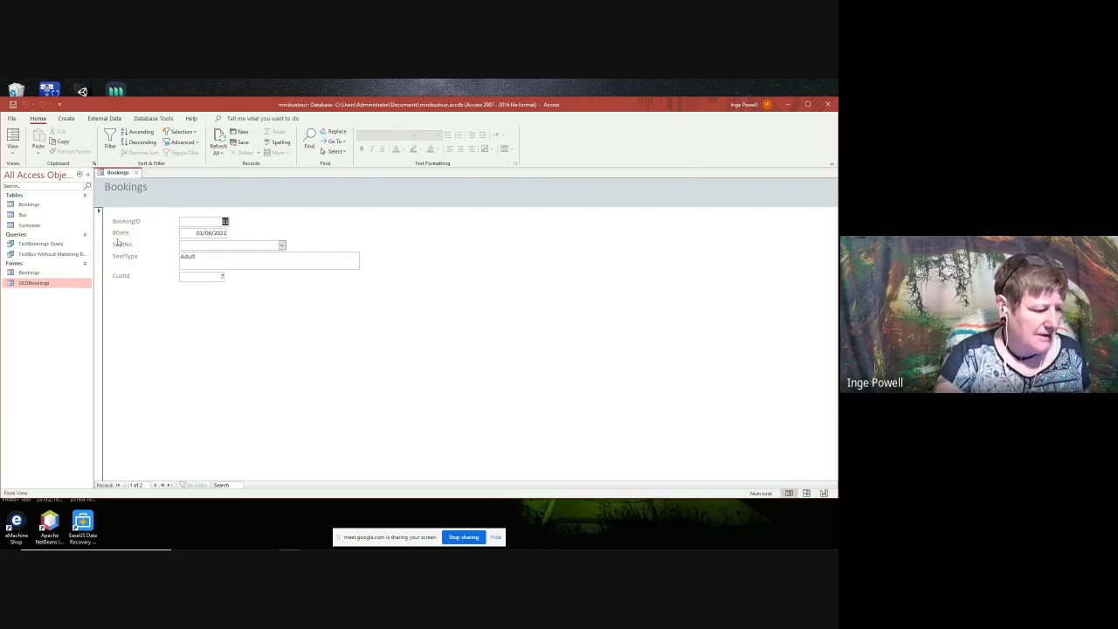
- Test the SeatNo list on the first booking by choosing seat 16 and then seat 7, and close the form
click(281, 246)
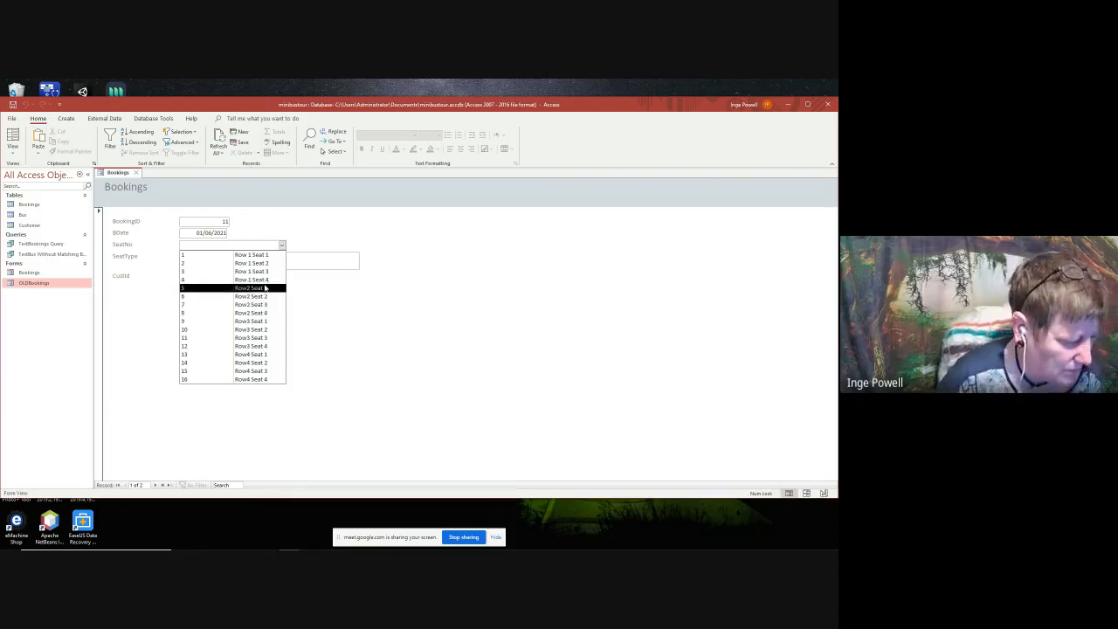
click(256, 380)
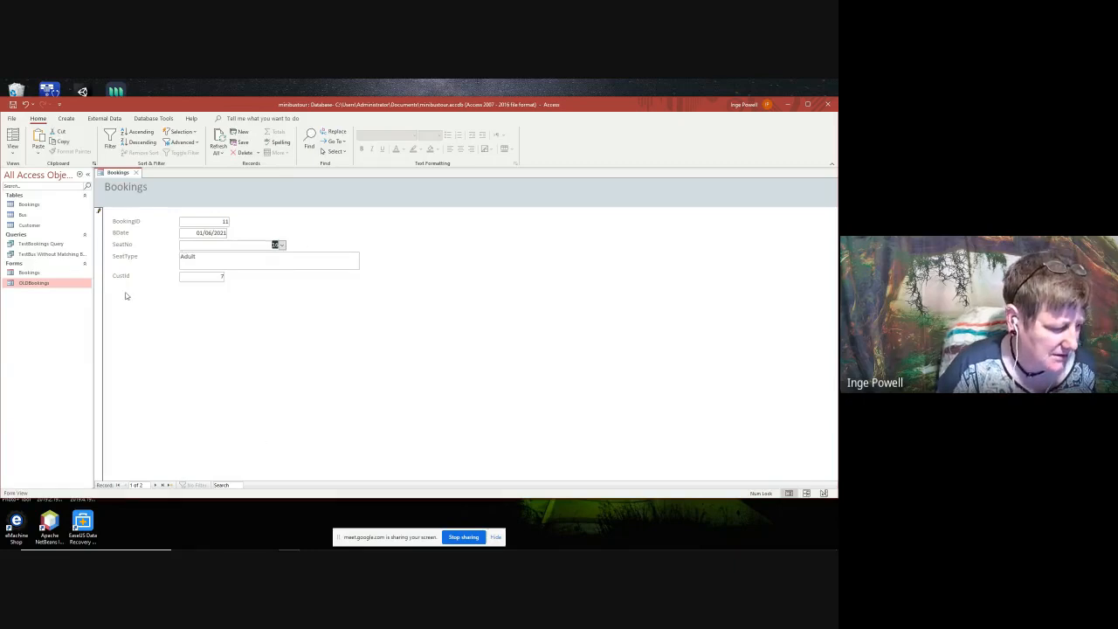
double_click(221, 276)
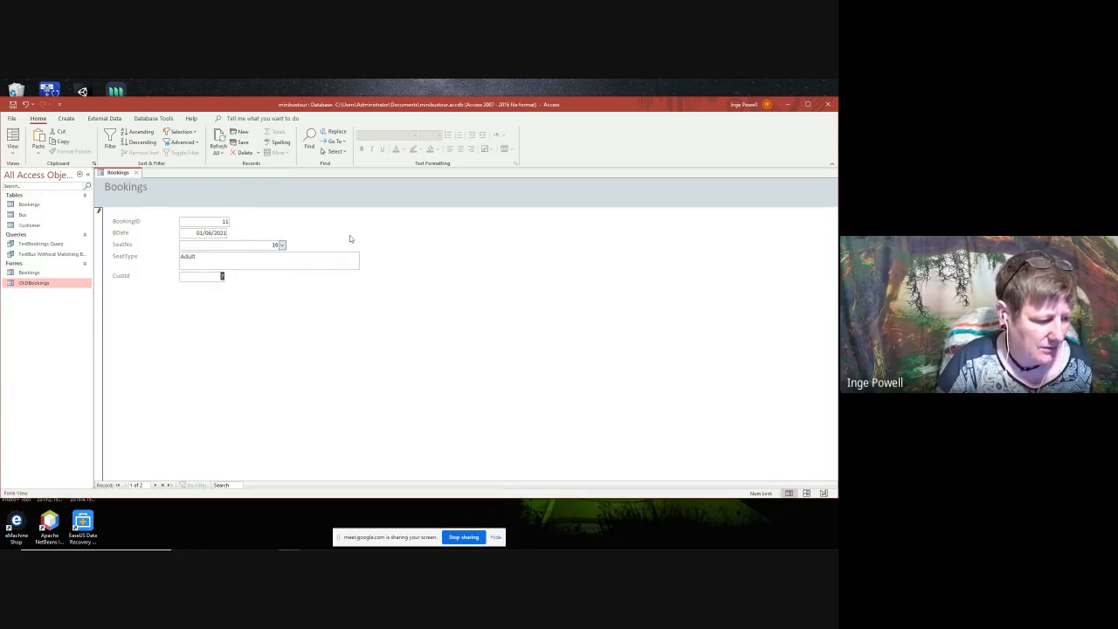
click(278, 246)
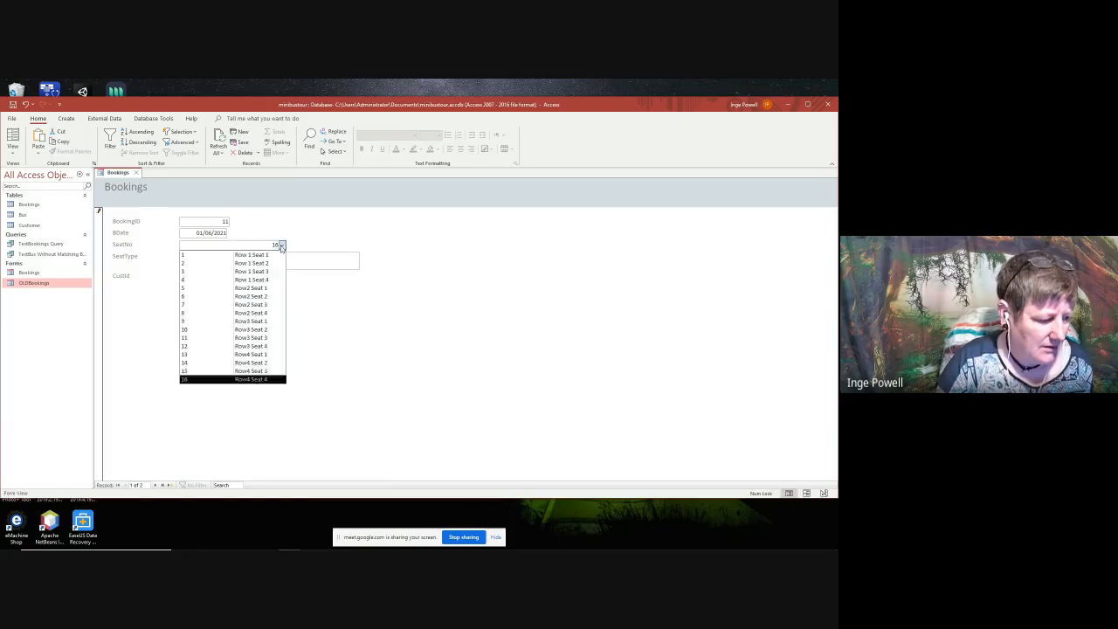
click(258, 305)
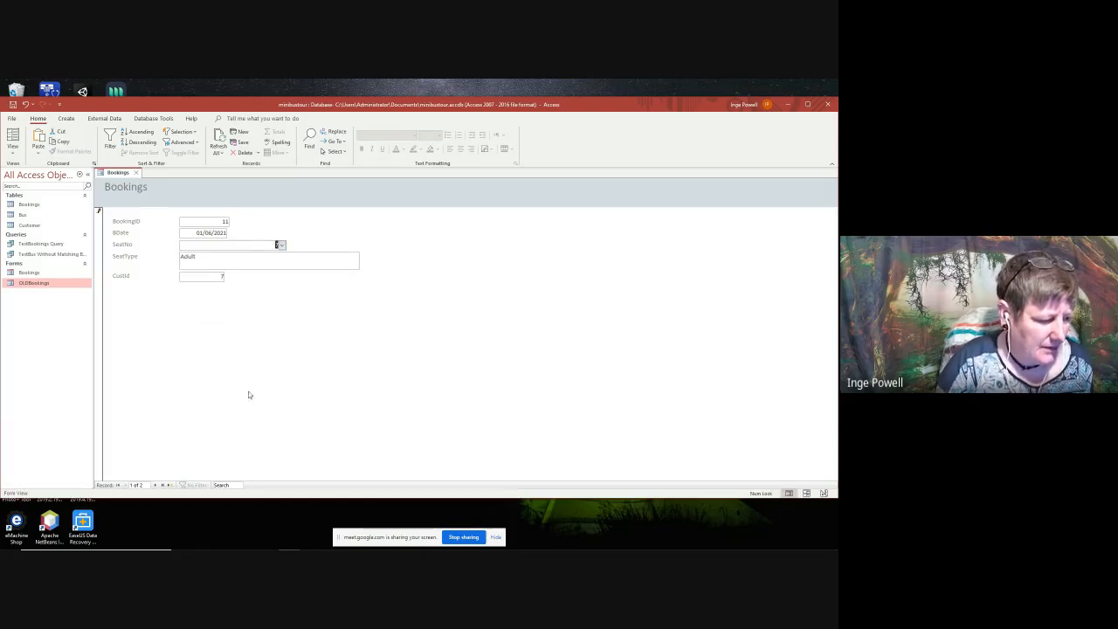
click(134, 173)
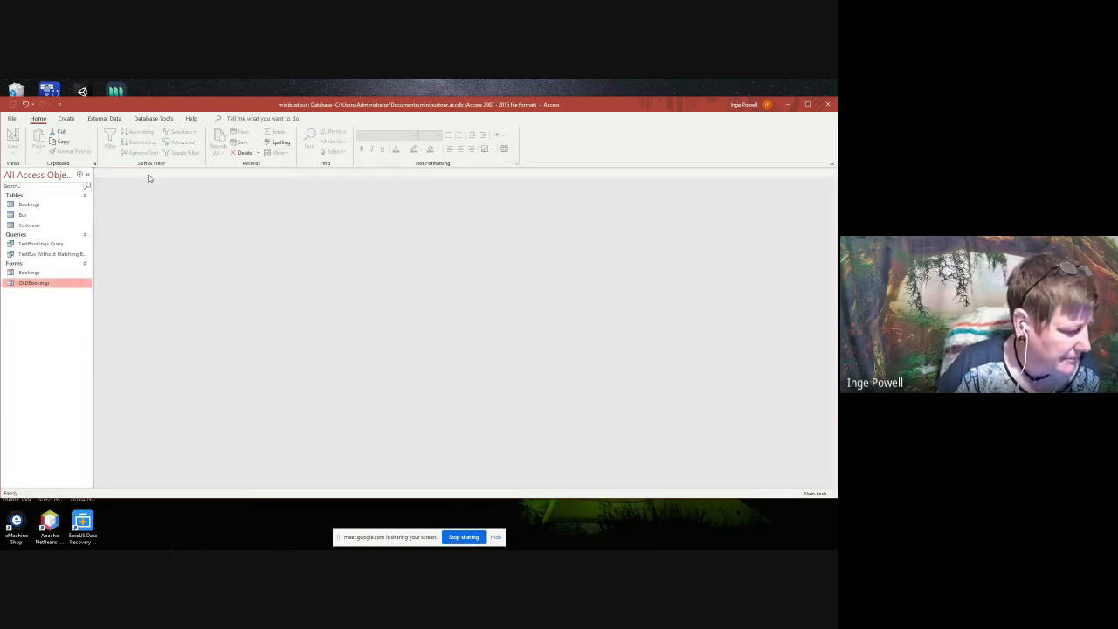
- Open the Bookings table in Design View and review the SeatNo field's lookup settings
click(37, 205)
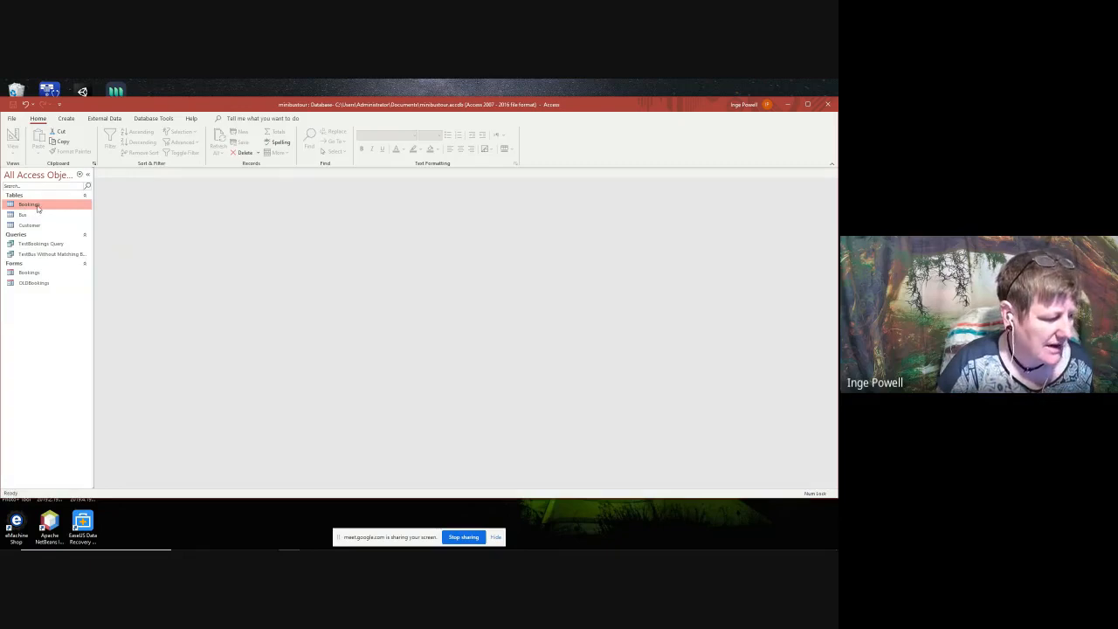
right_click(38, 208)
click(68, 226)
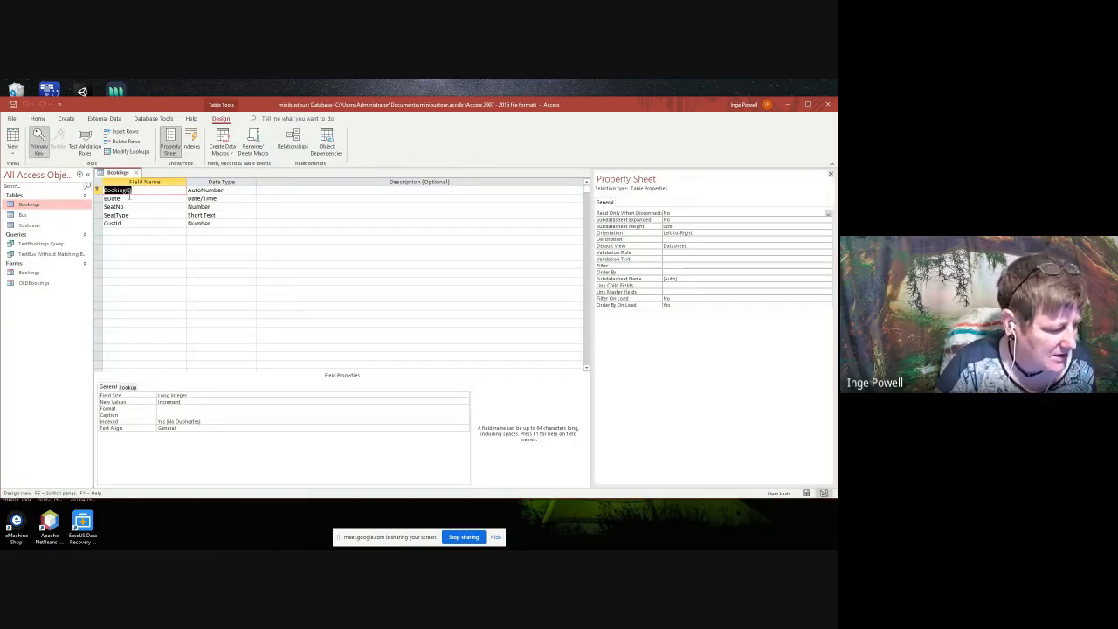
click(204, 206)
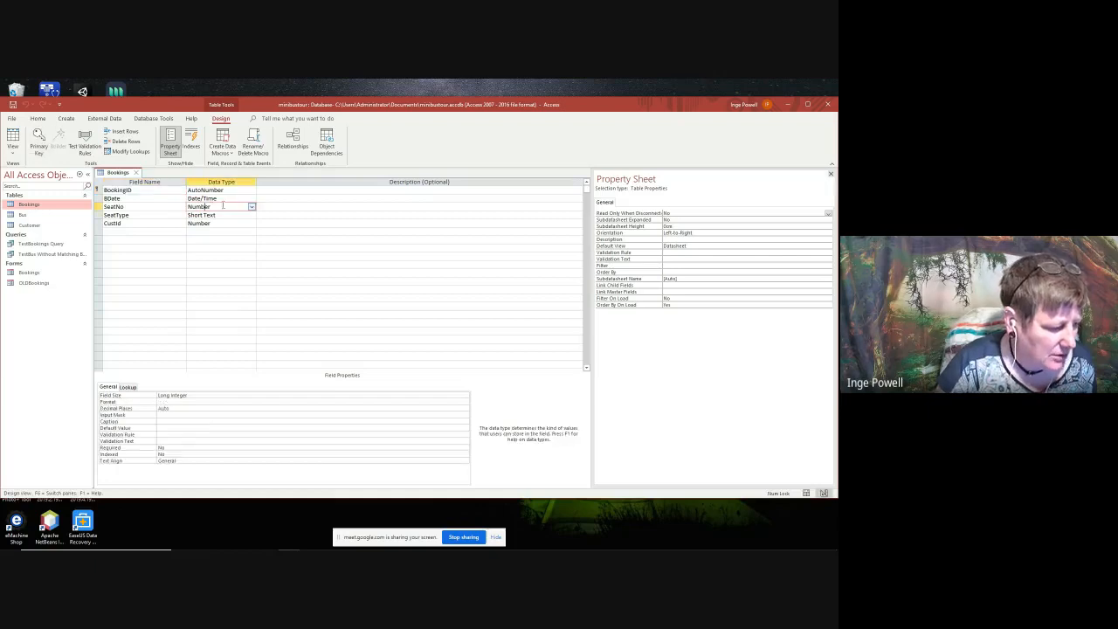
click(129, 388)
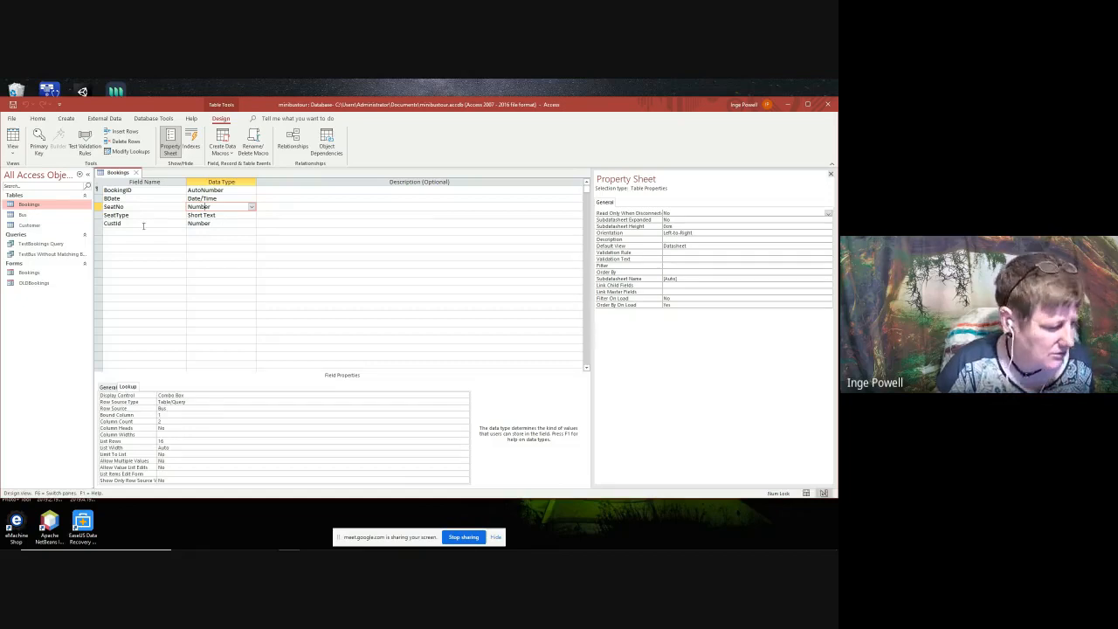
- Set the SeatType field's lookup display control to Combo Box and its row source type to Value List
click(215, 214)
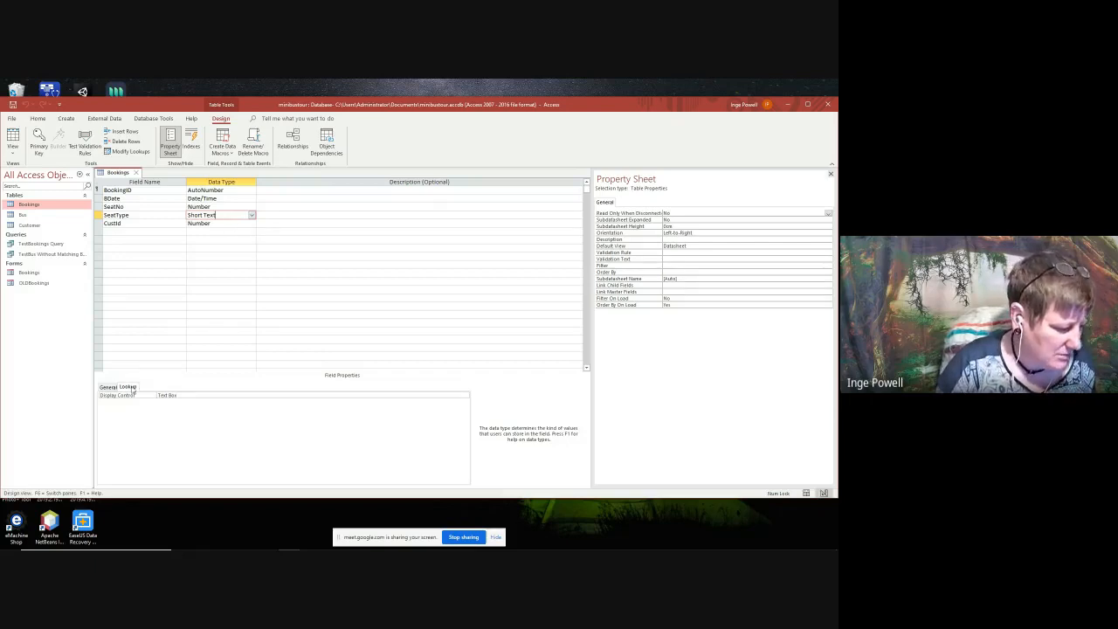
click(170, 396)
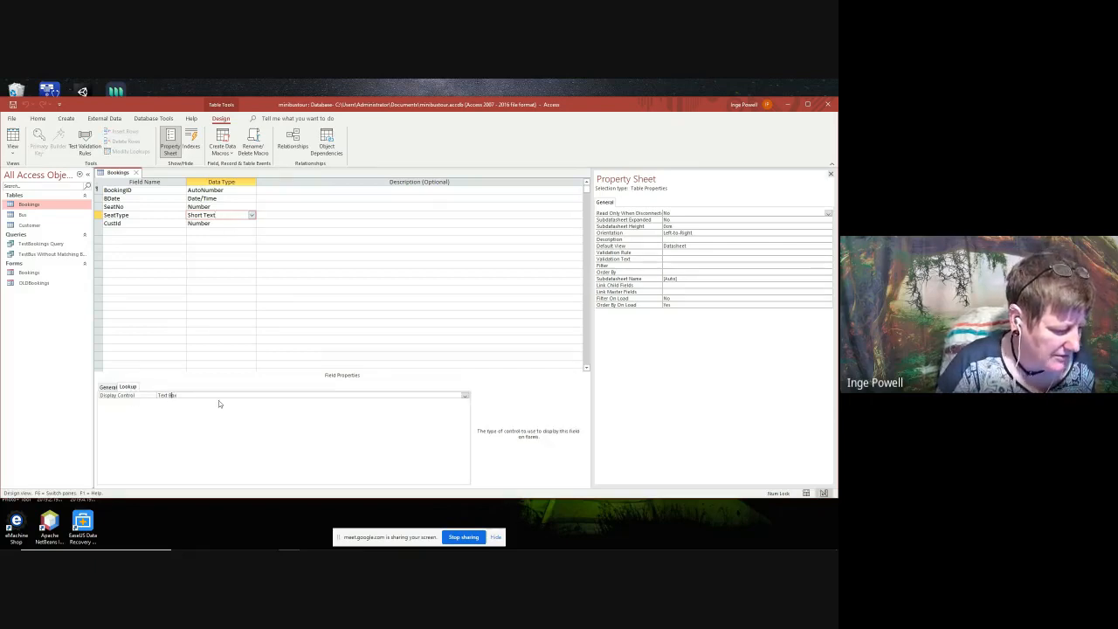
click(465, 396)
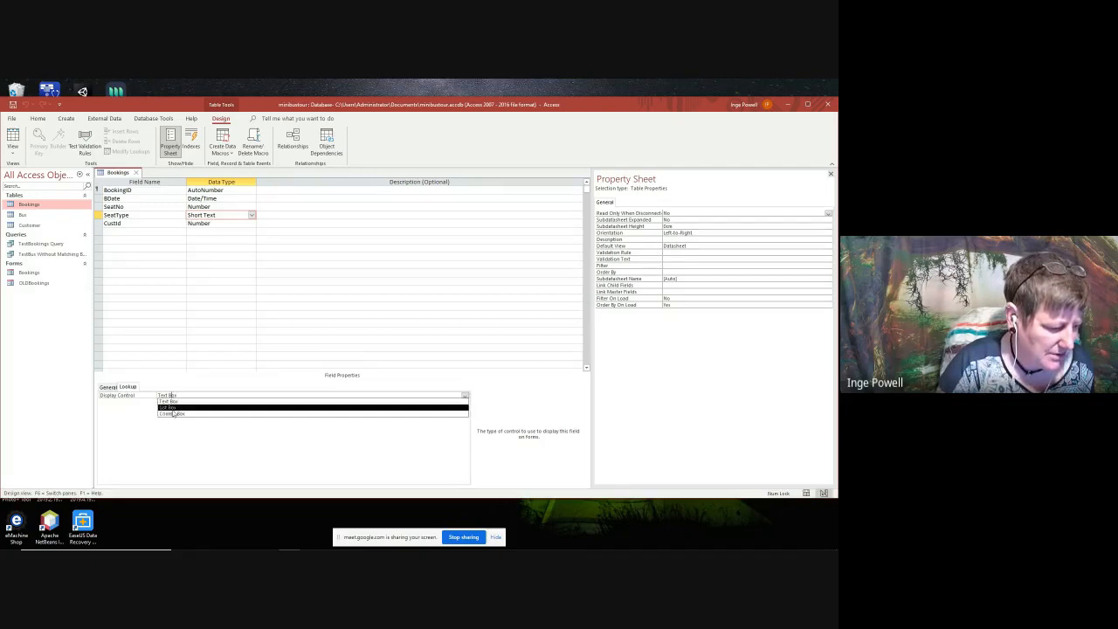
click(174, 412)
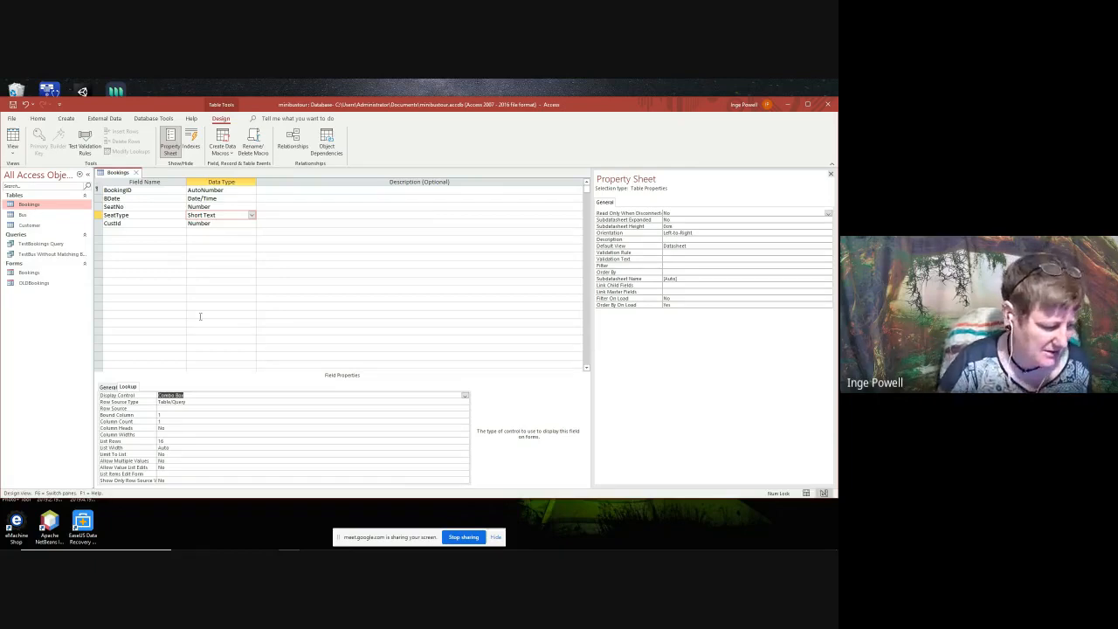
click(197, 403)
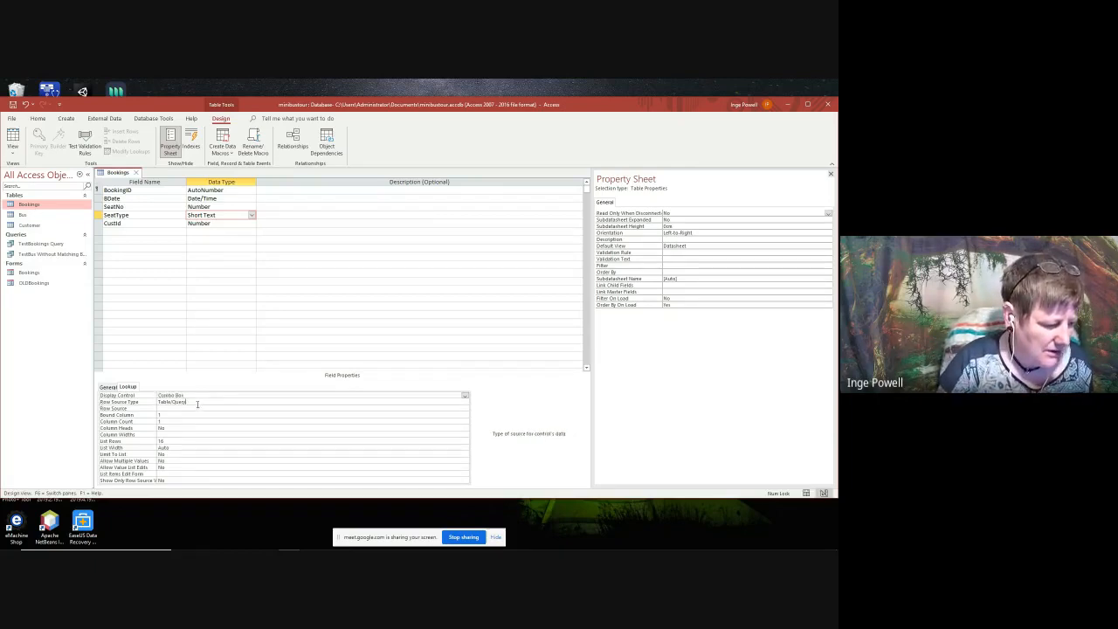
click(465, 401)
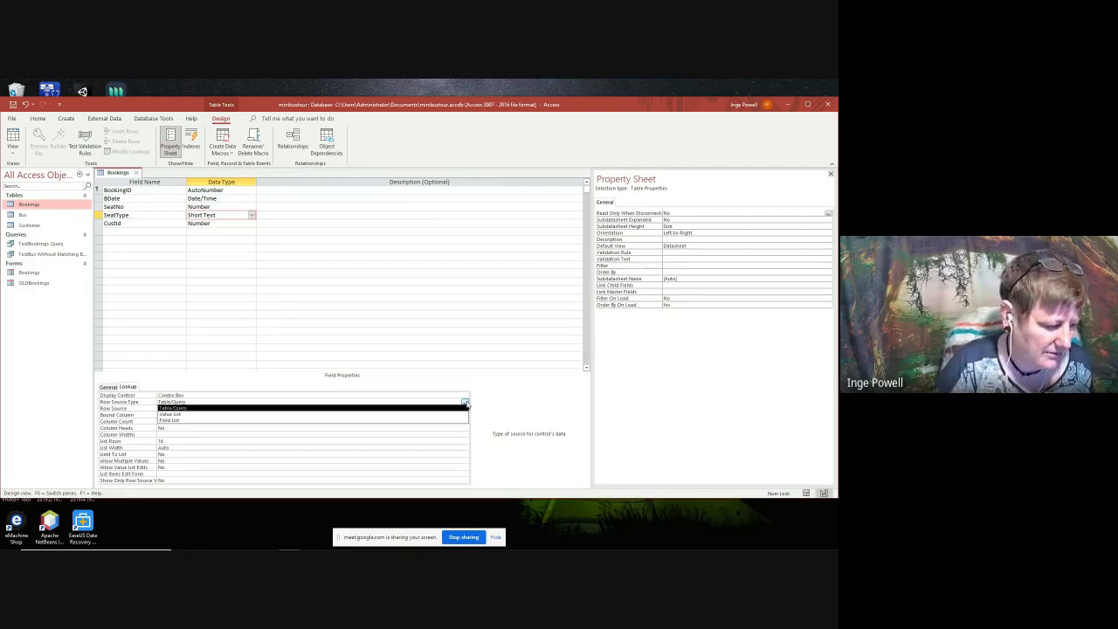
click(189, 414)
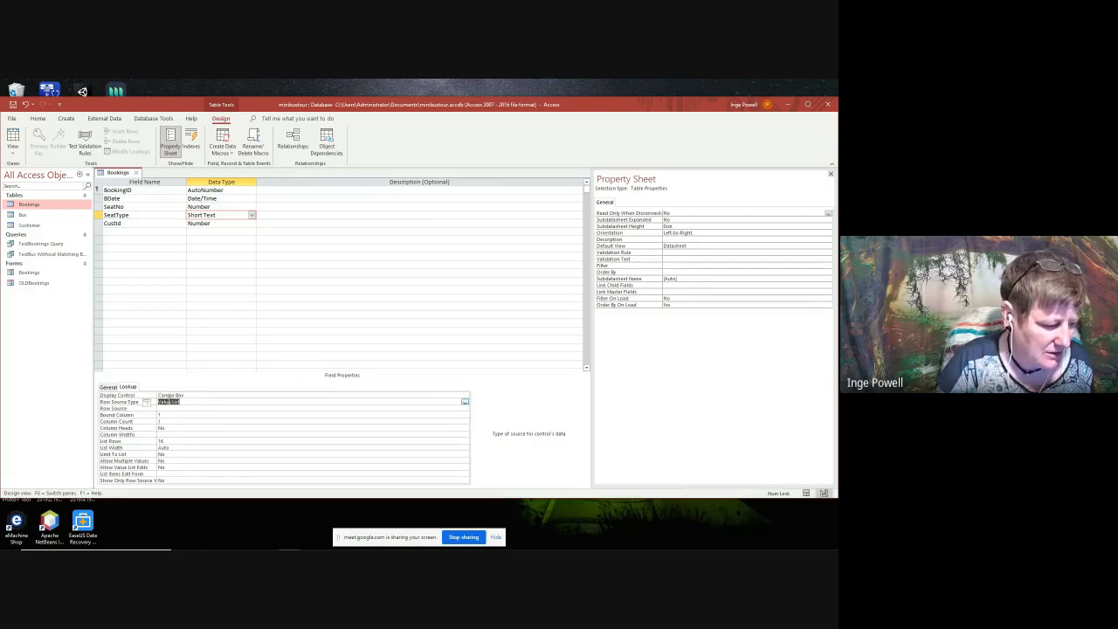
- Enter Adult, Child and OAP as the row source values for the SeatType field's lookup
click(169, 407)
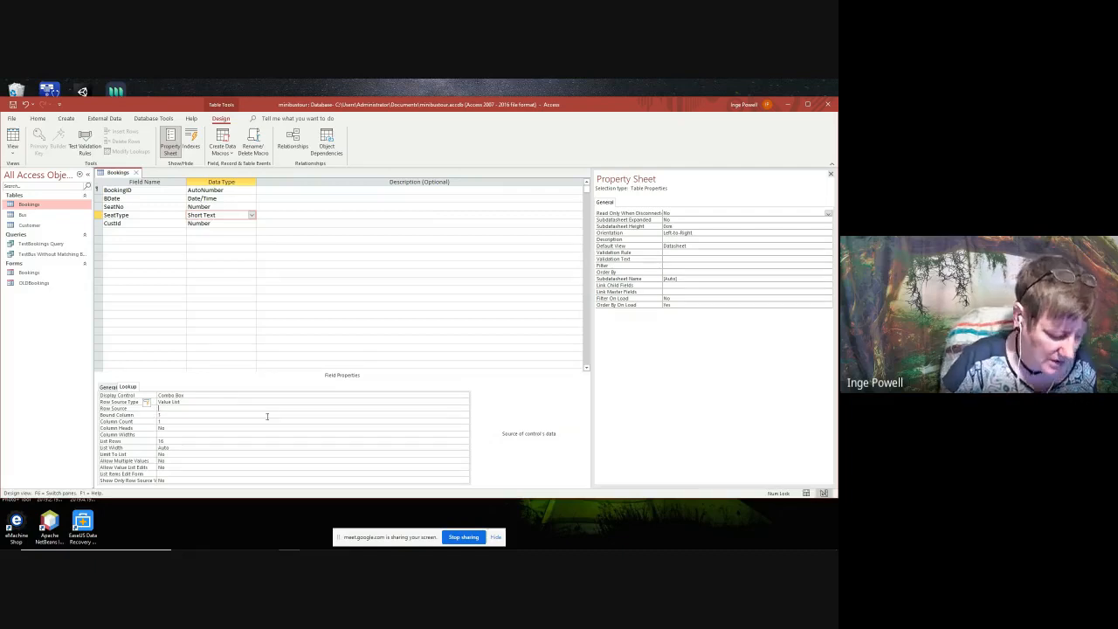
text(Adult, Chil)
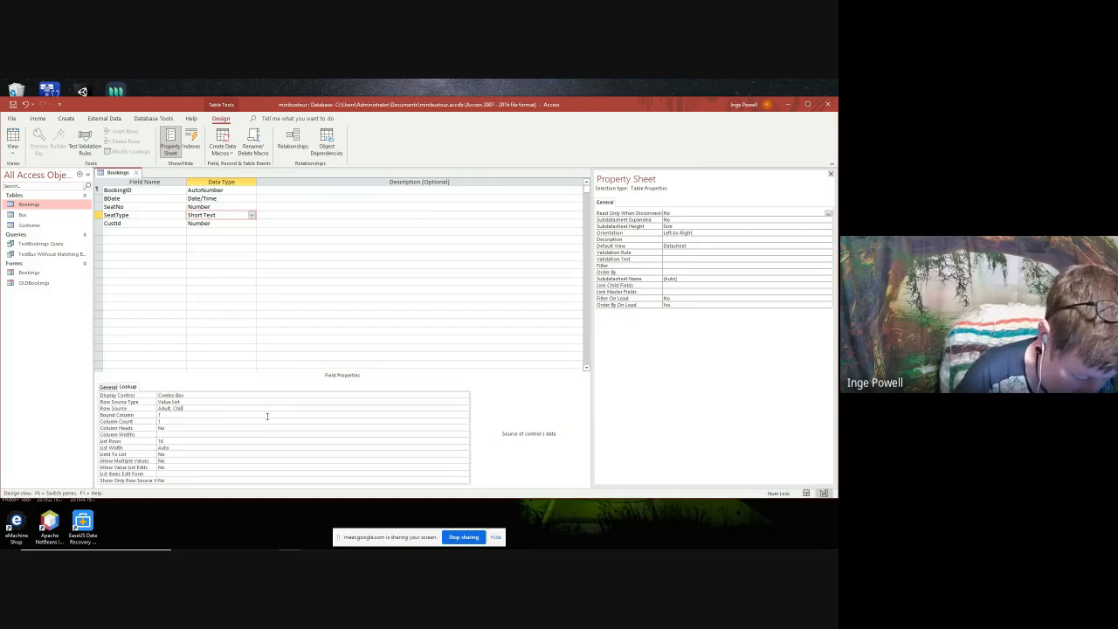
text(Old)
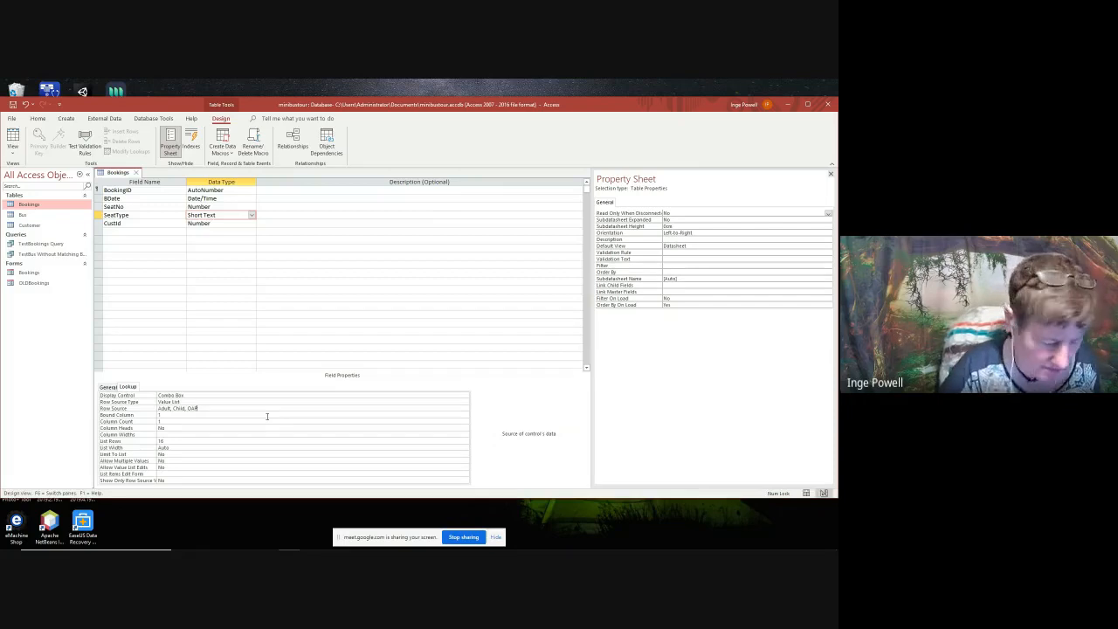
click(183, 422)
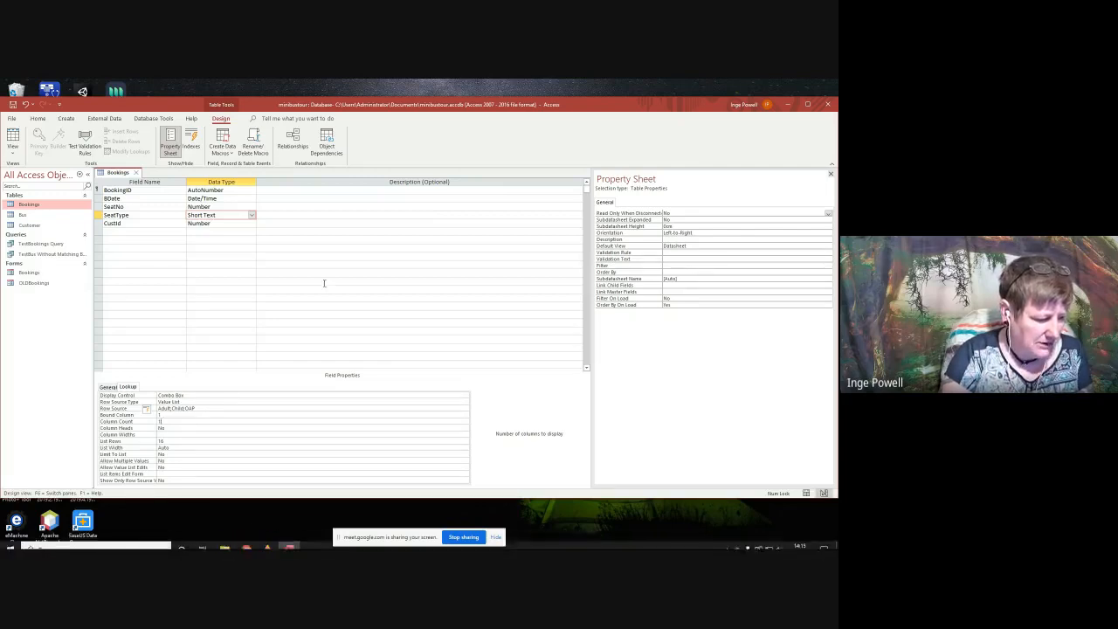
click(234, 258)
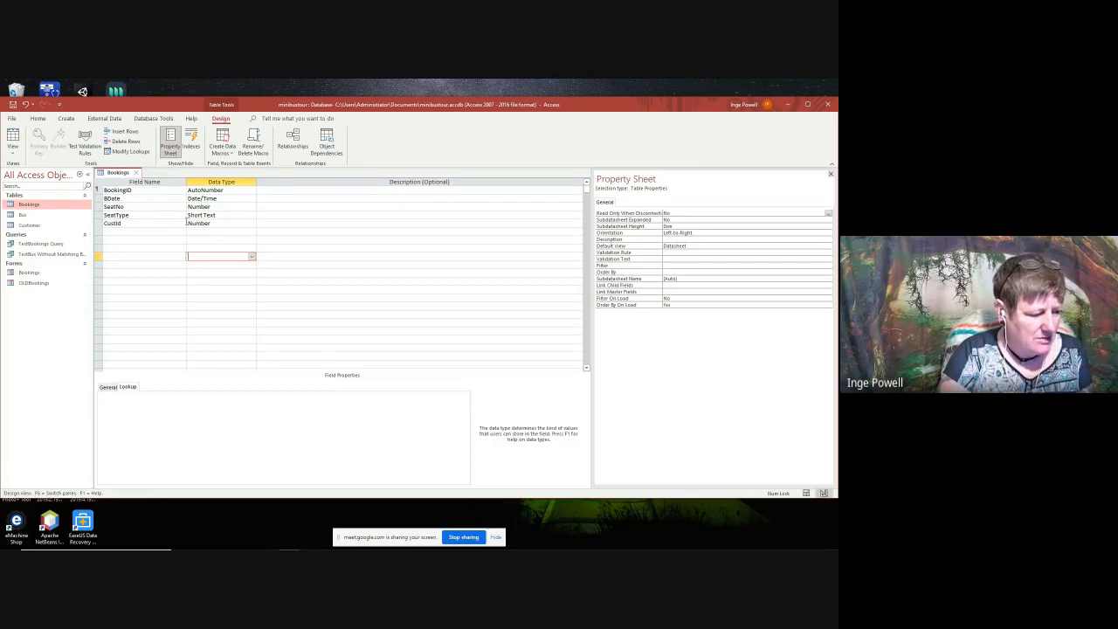
- Set the CustId field's lookup display control to Combo Box
click(244, 222)
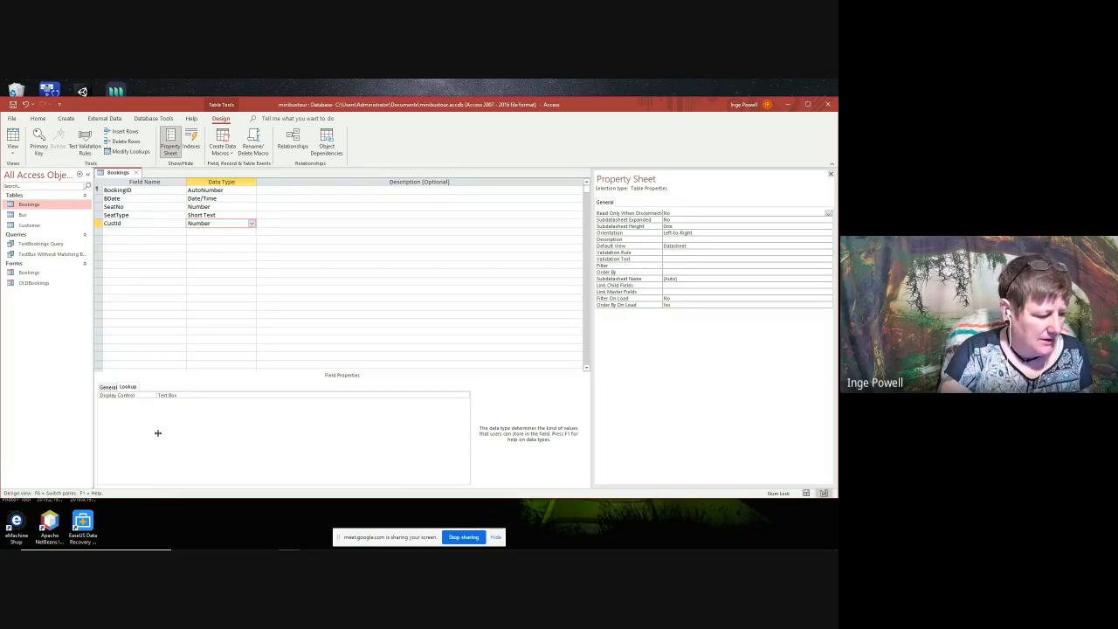
click(188, 395)
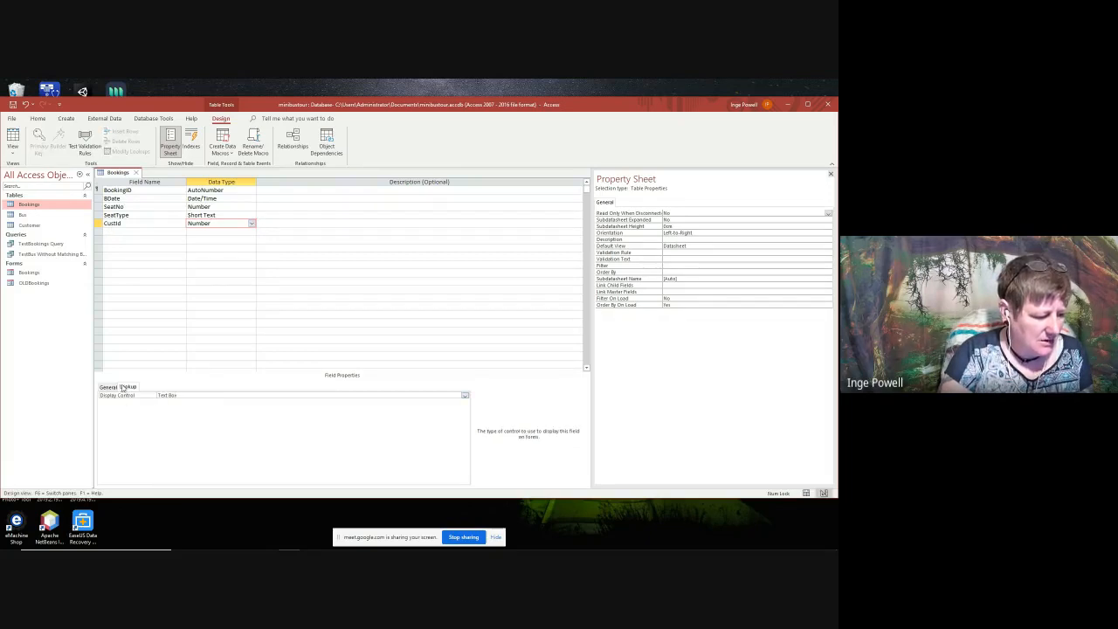
click(105, 387)
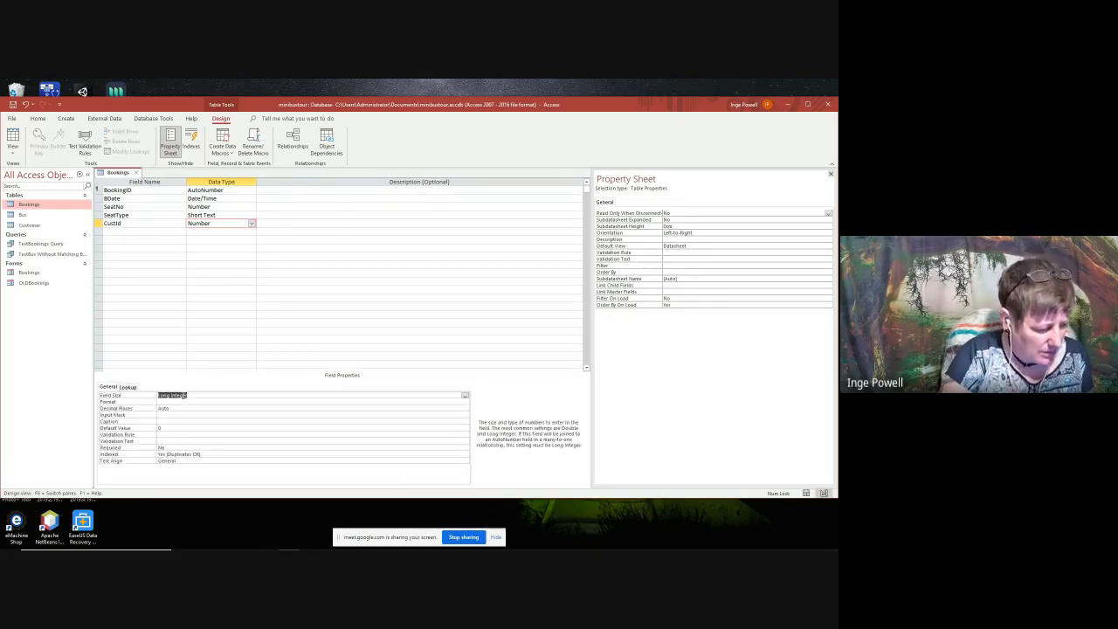
click(128, 388)
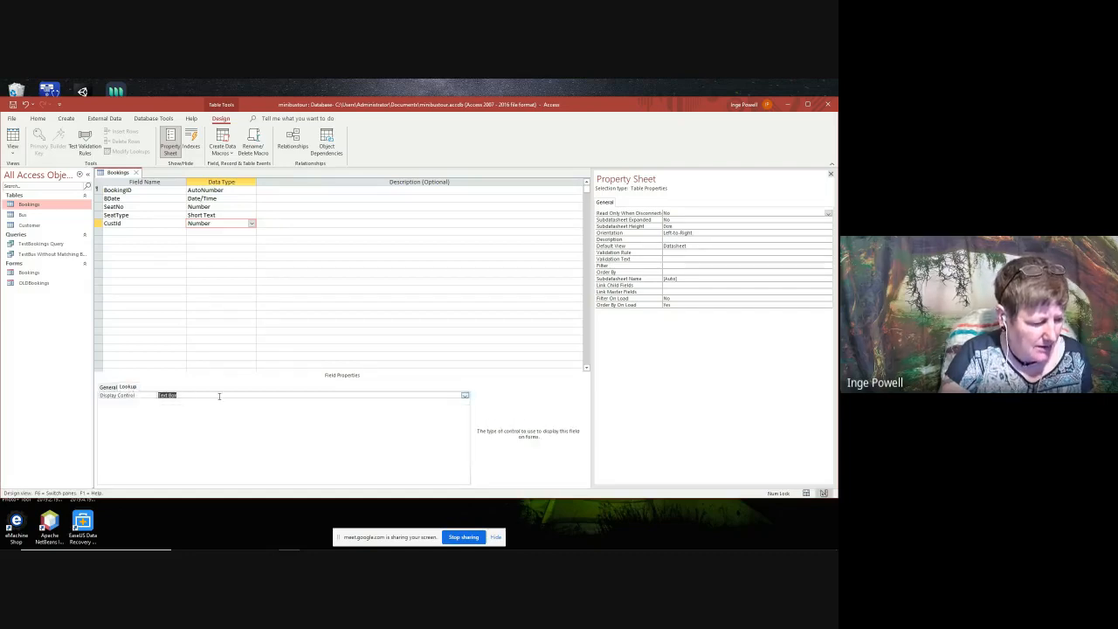
click(464, 395)
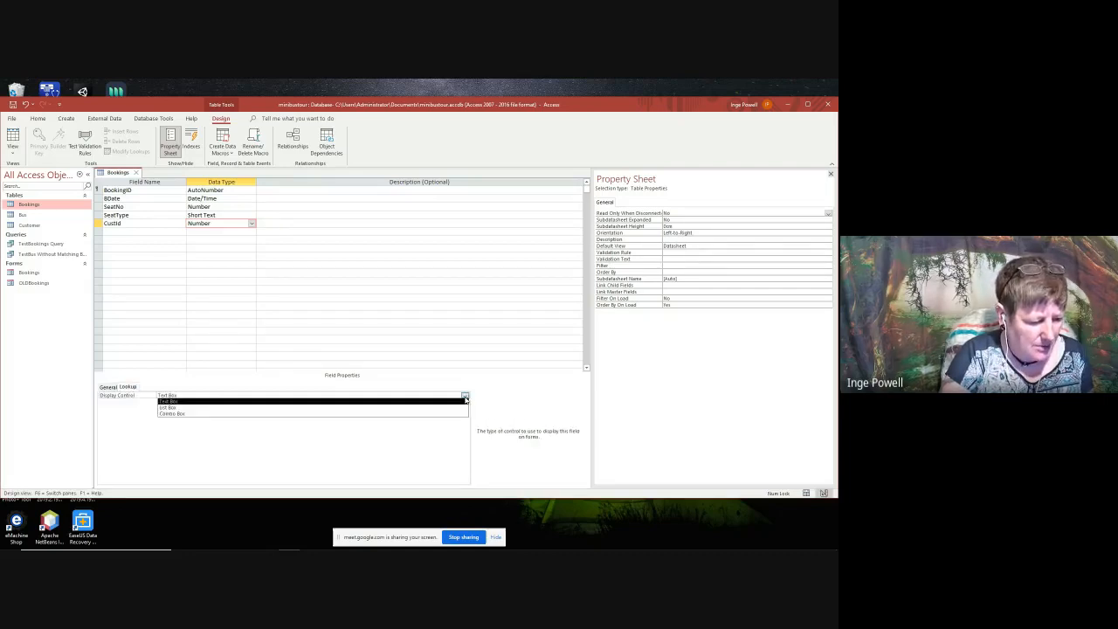
click(195, 414)
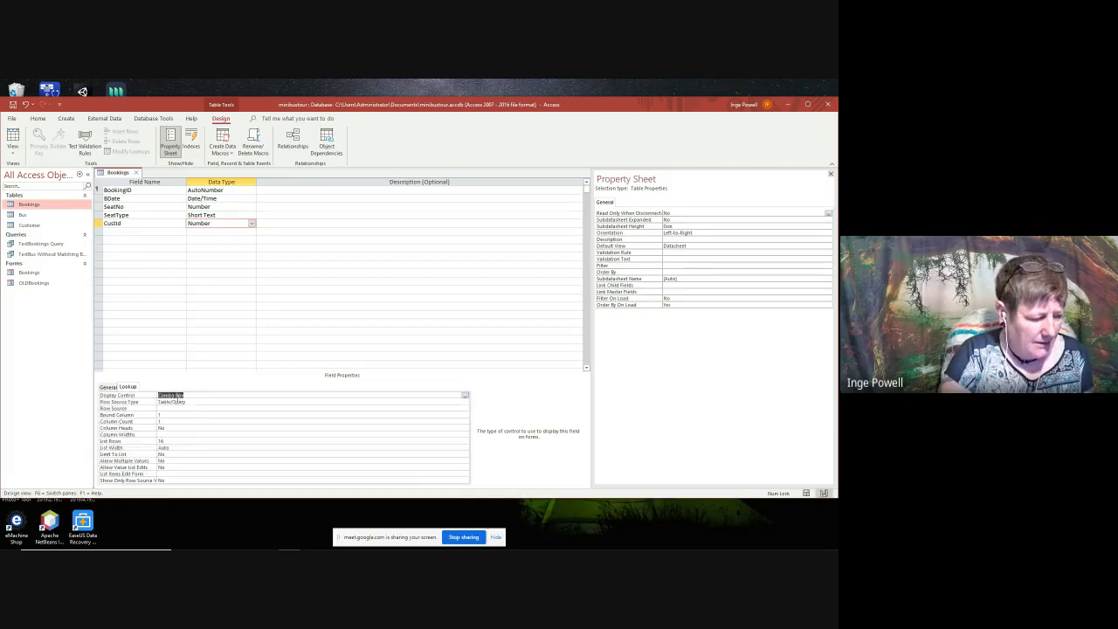
- Set the CustId lookup's row source to the Customer table with a column count of 3, and close the Bookings table, saving its design
click(179, 409)
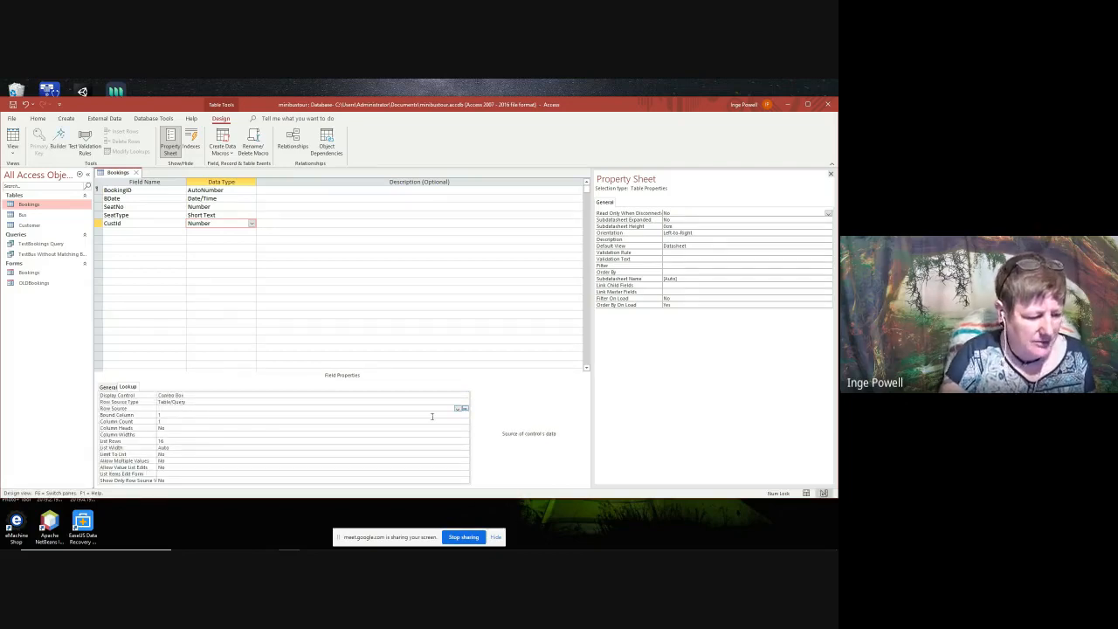
click(462, 410)
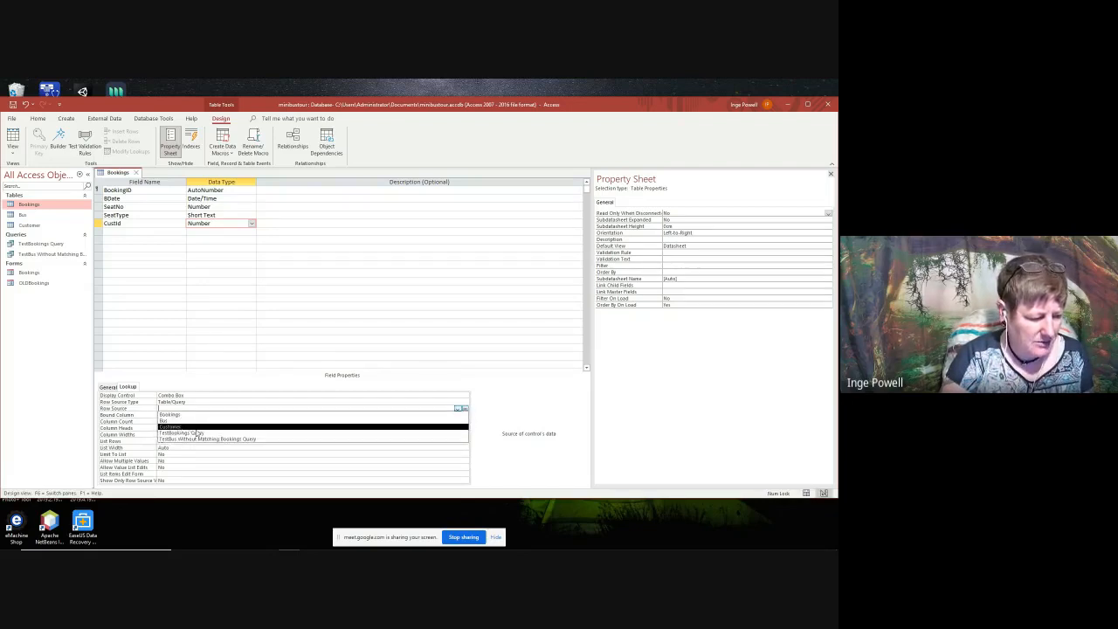
click(199, 426)
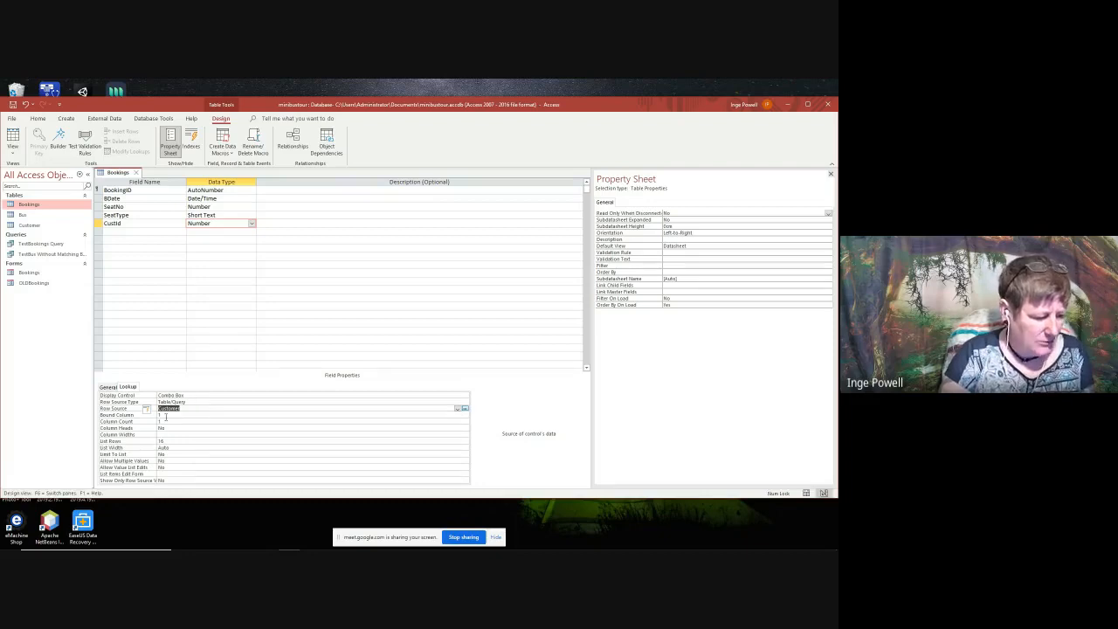
click(165, 421)
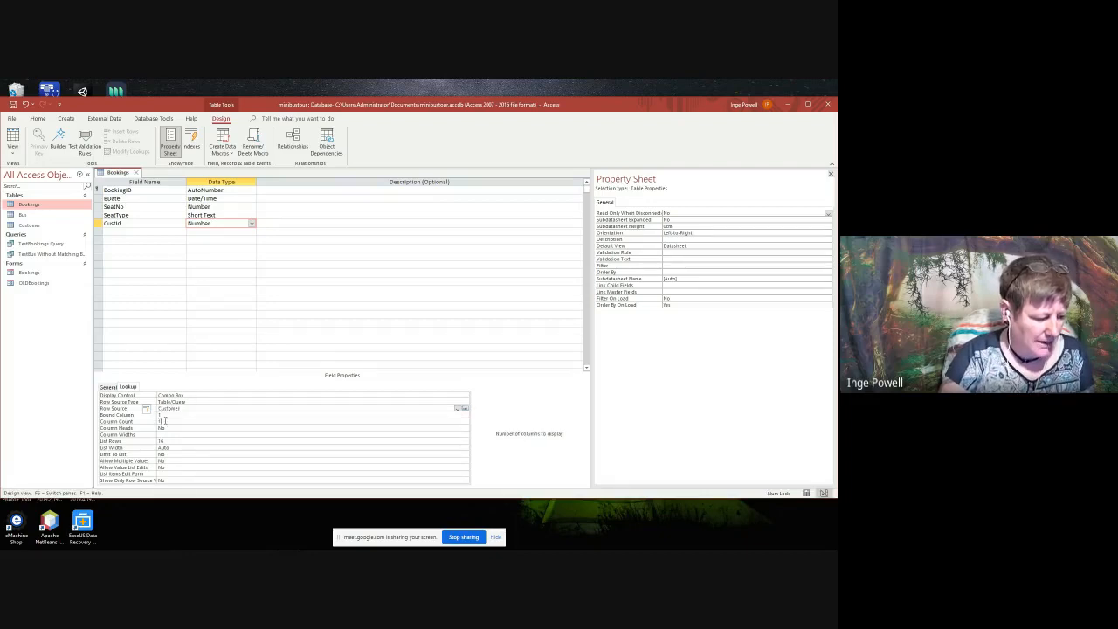
drag(165, 421, 157, 422)
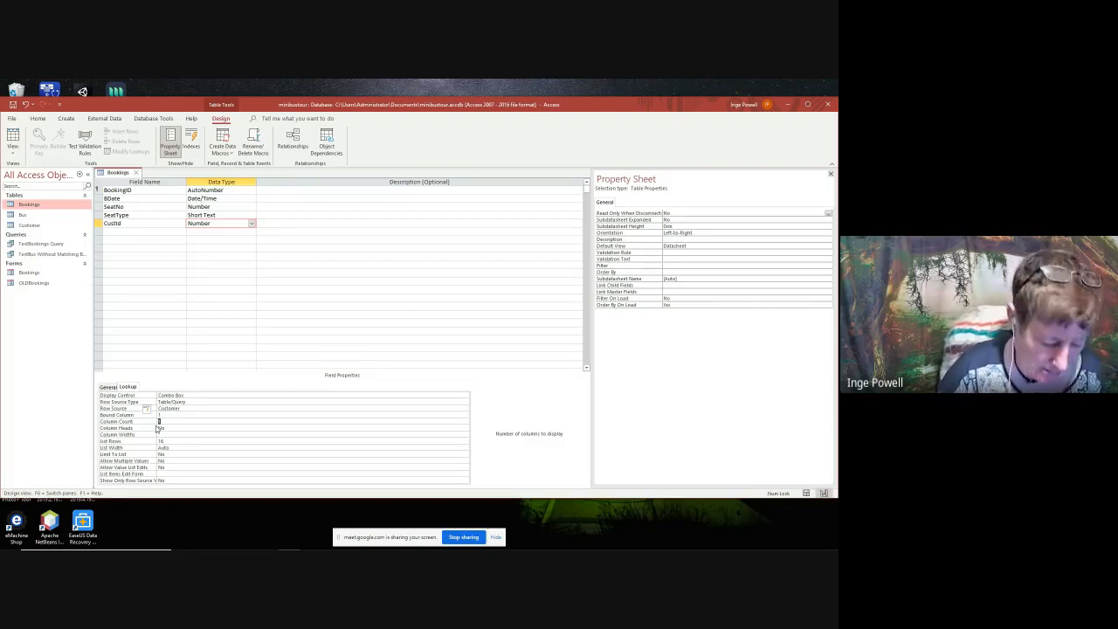
text(3)
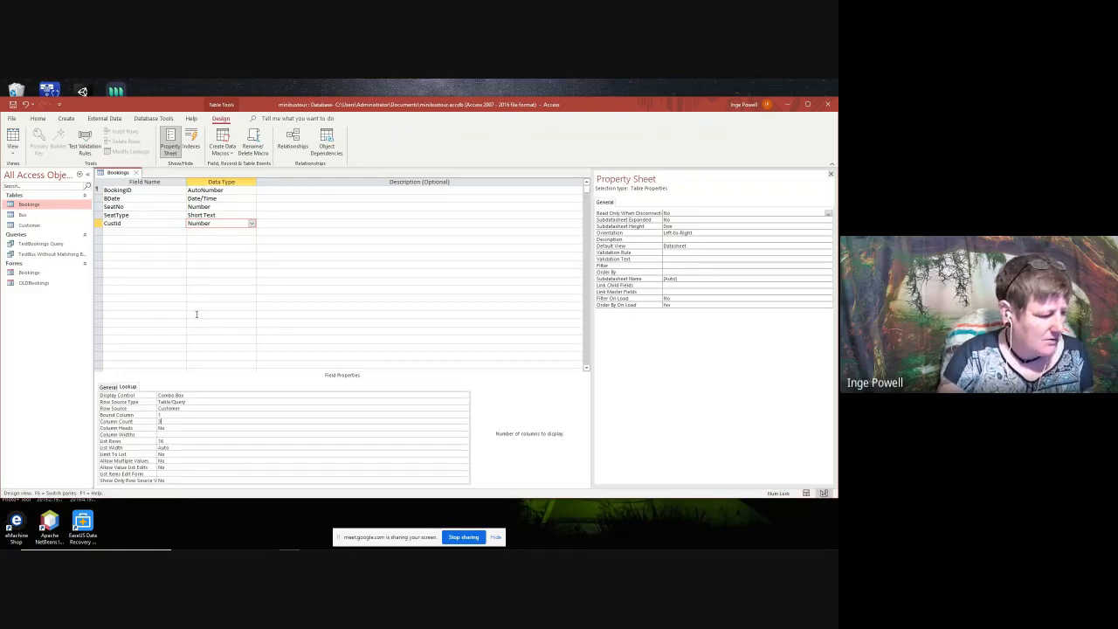
click(136, 173)
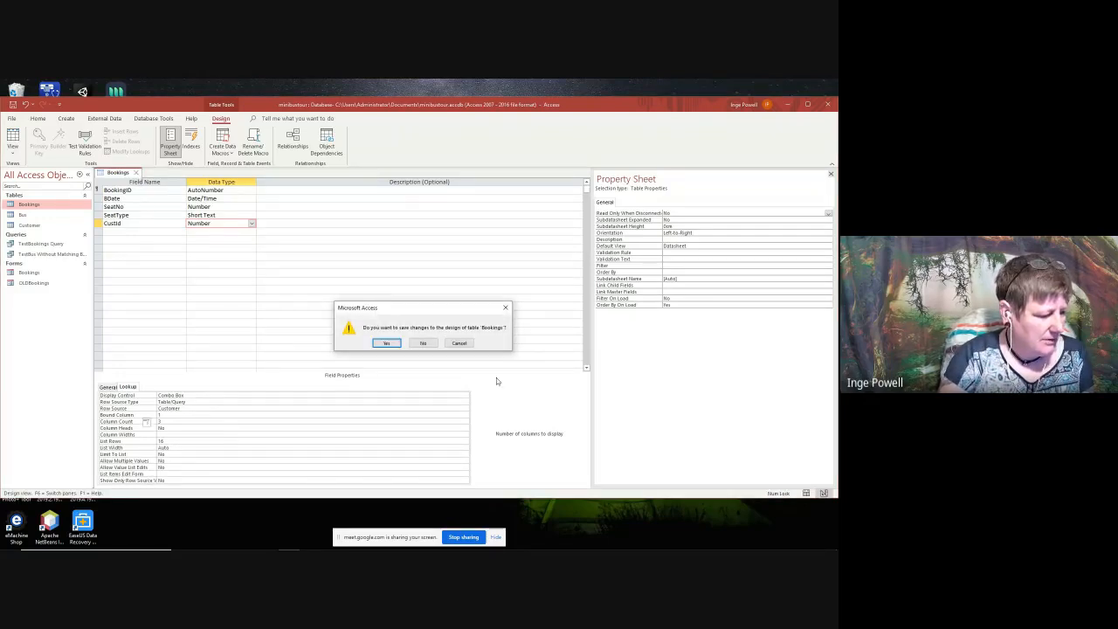
click(388, 344)
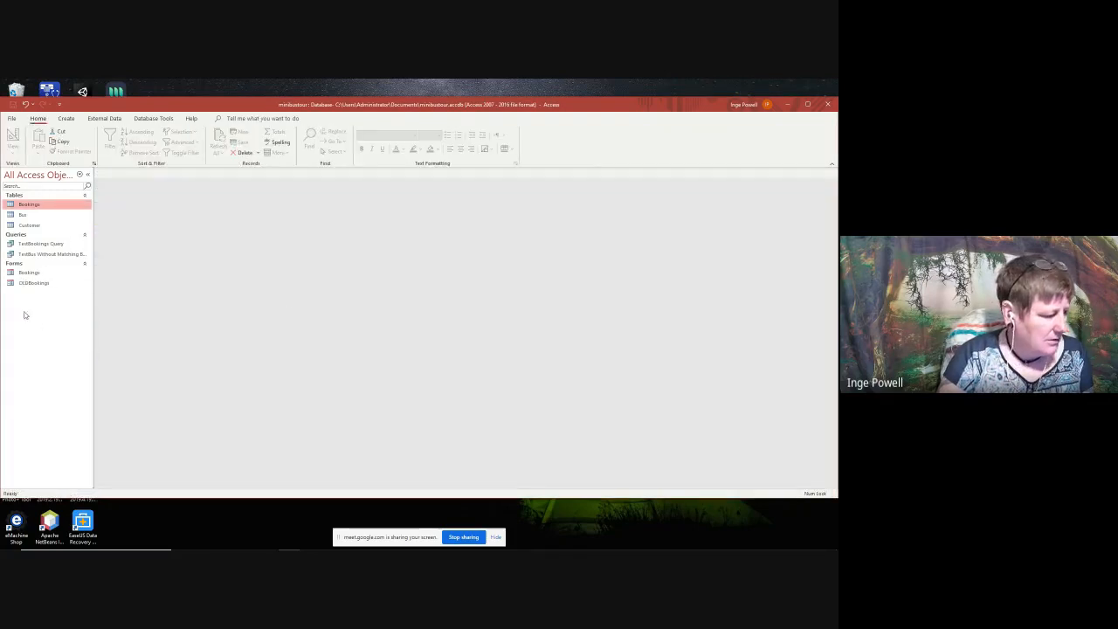
- Open the existing Bookings form to check whether its CustId field offers a list, and close it
double_click(30, 272)
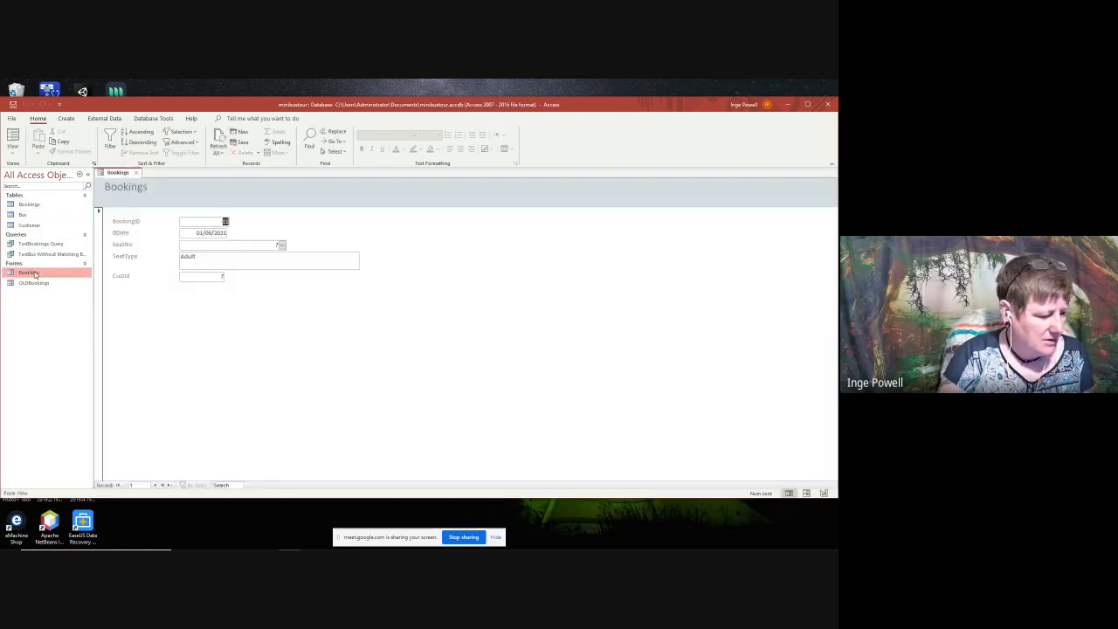
click(229, 276)
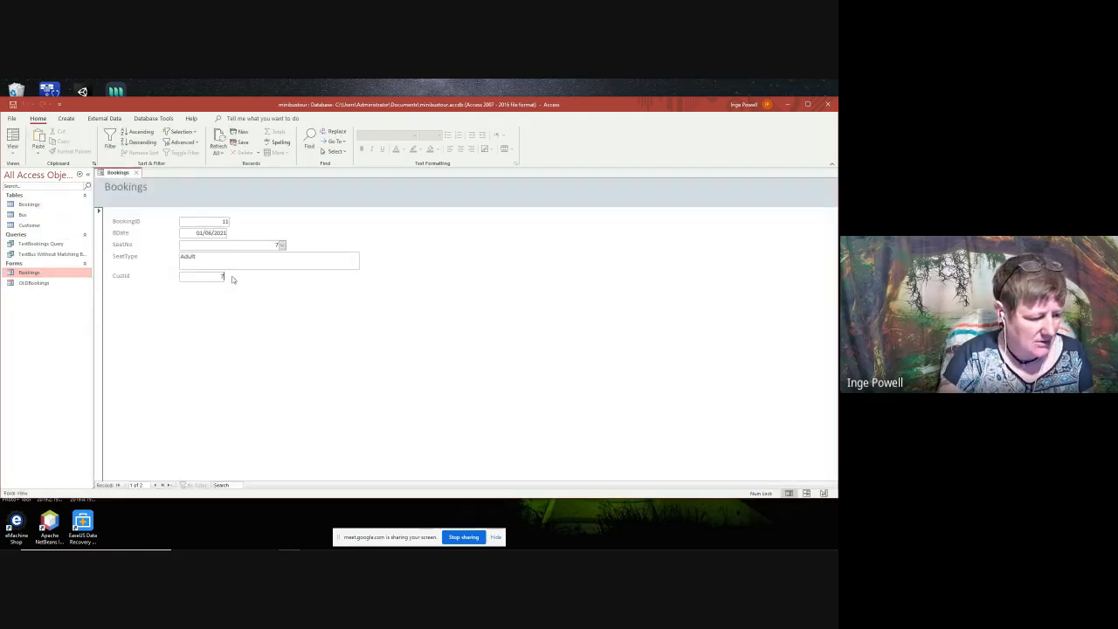
click(136, 173)
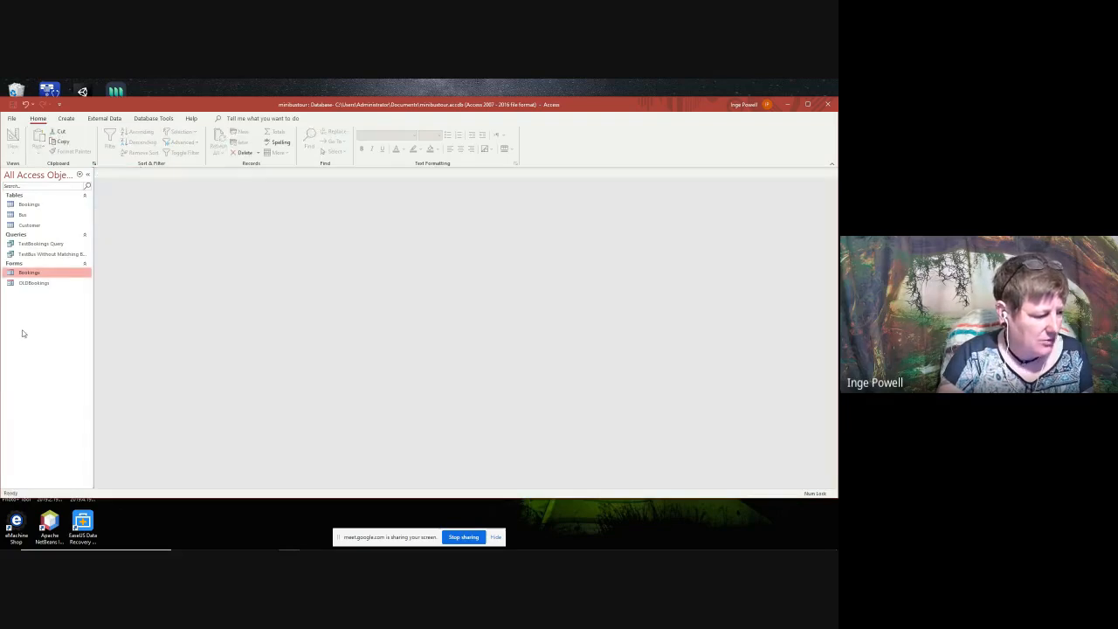
- Permanently delete the Bookings form, keeping the OLDBookings form
right_click(33, 274)
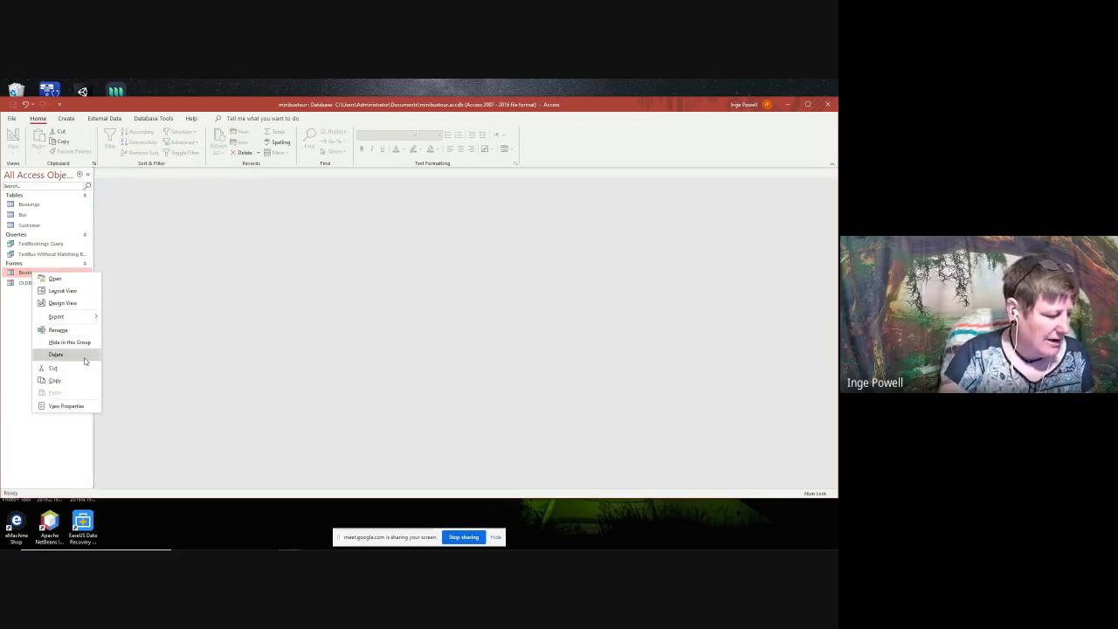
click(56, 355)
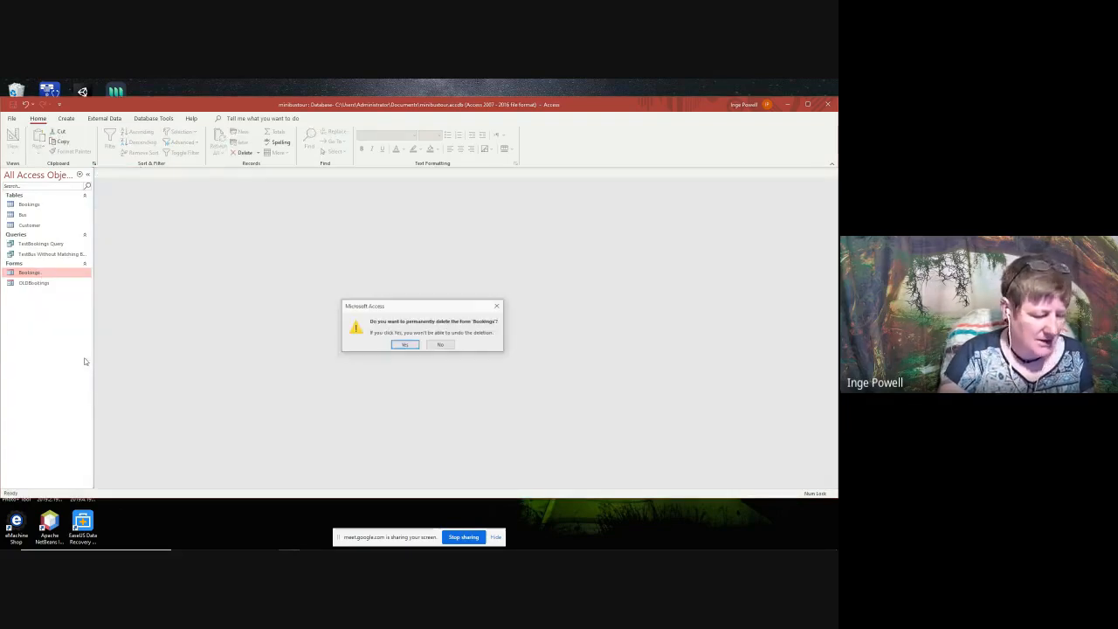
click(403, 345)
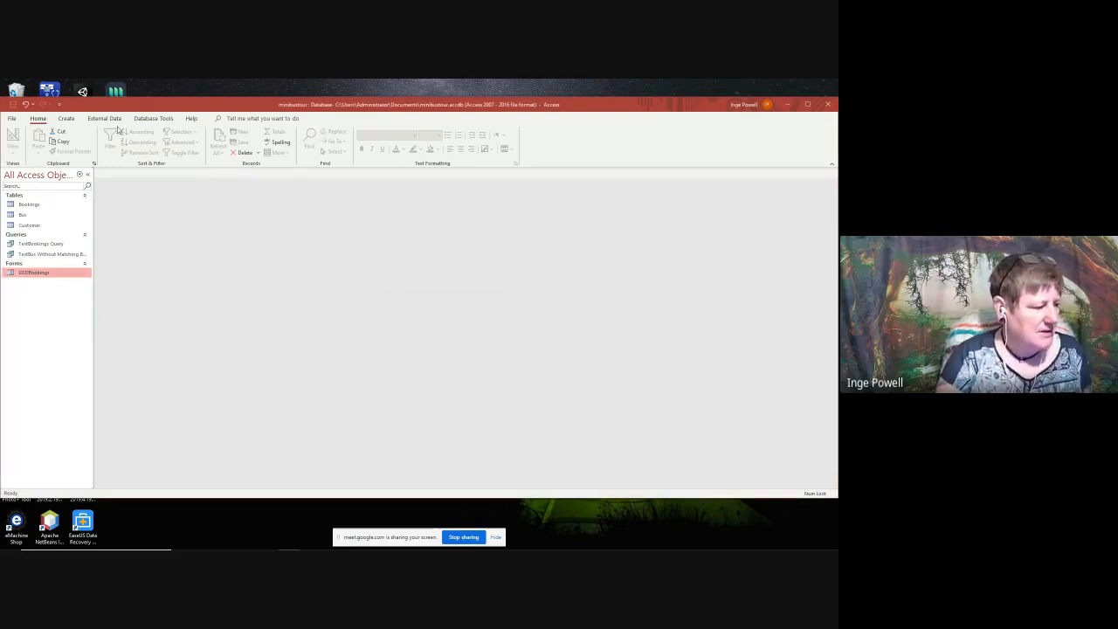
- Recreate the Bookings form with the Form Wizard, using all fields of the Bookings table and the default remaining options
click(66, 118)
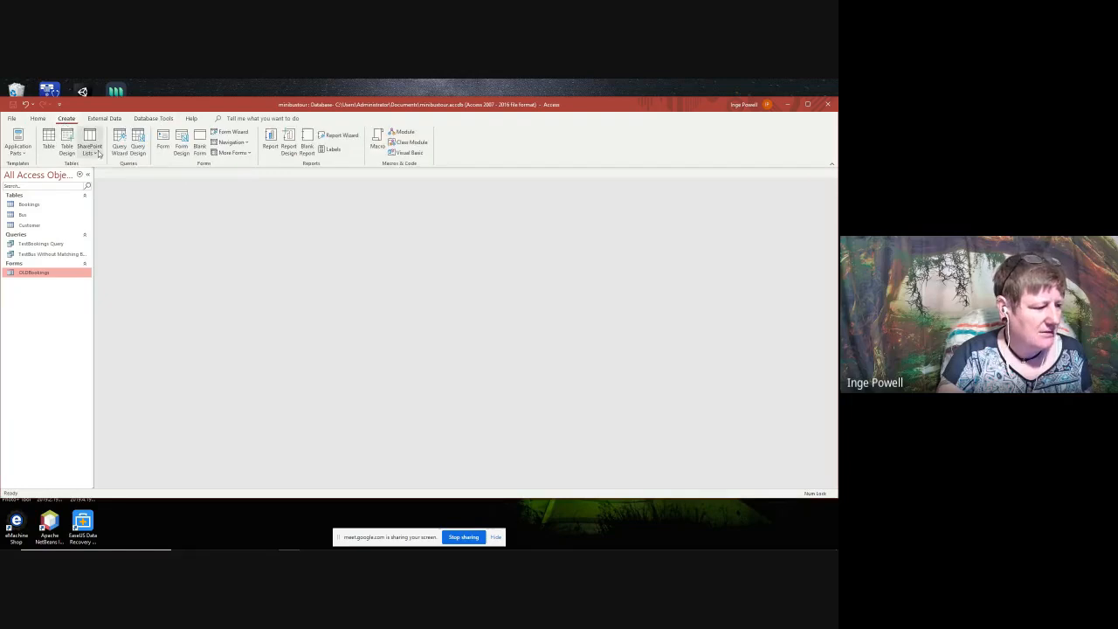
click(234, 132)
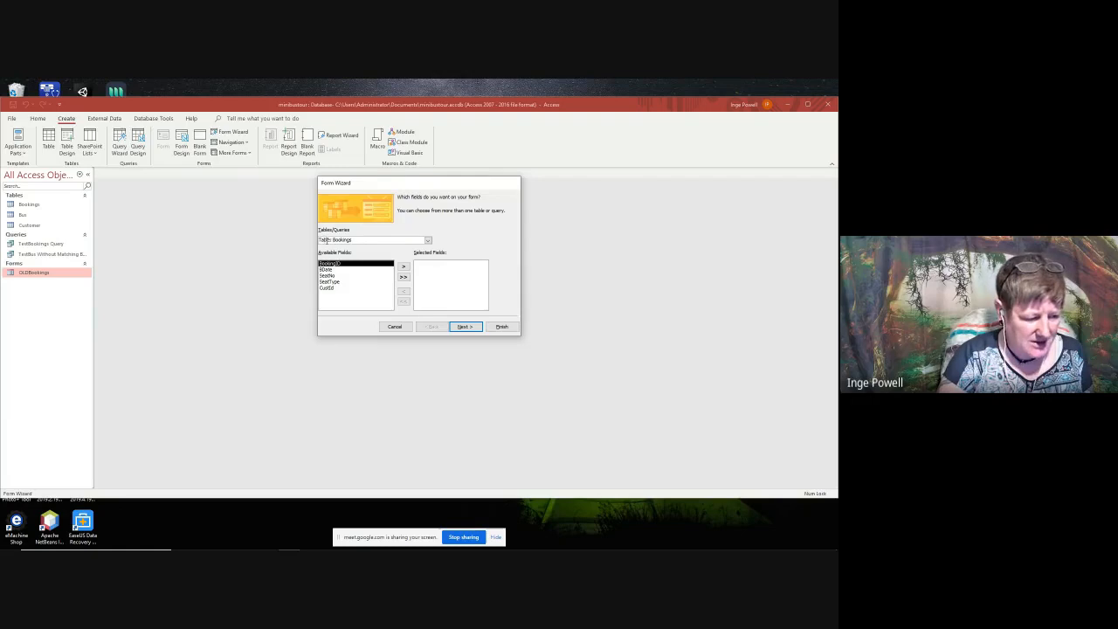
click(403, 277)
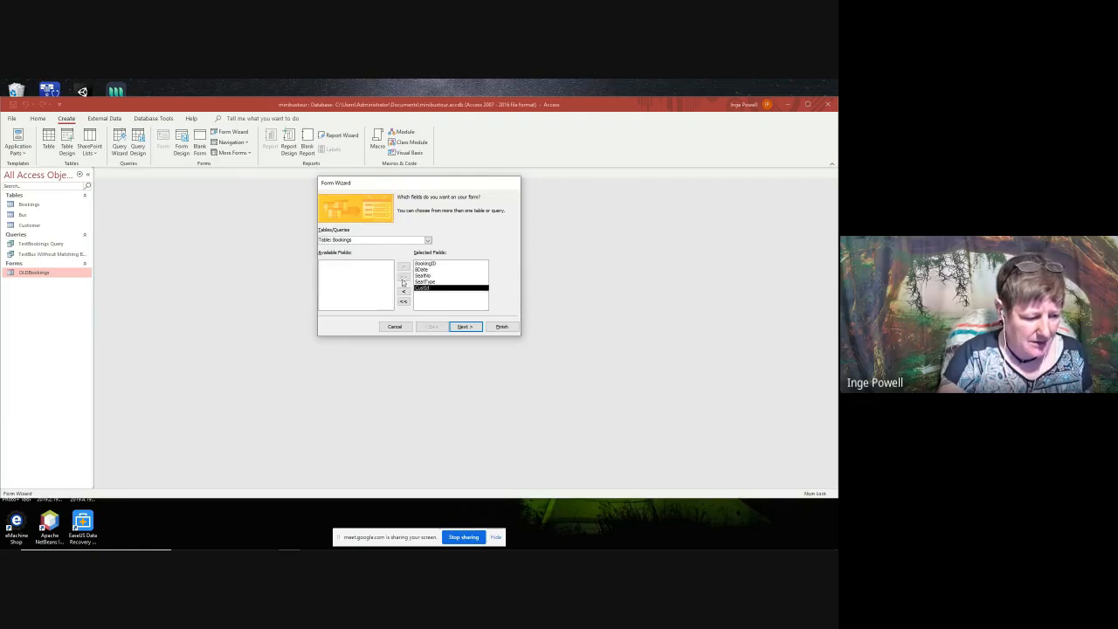
click(465, 326)
click(507, 327)
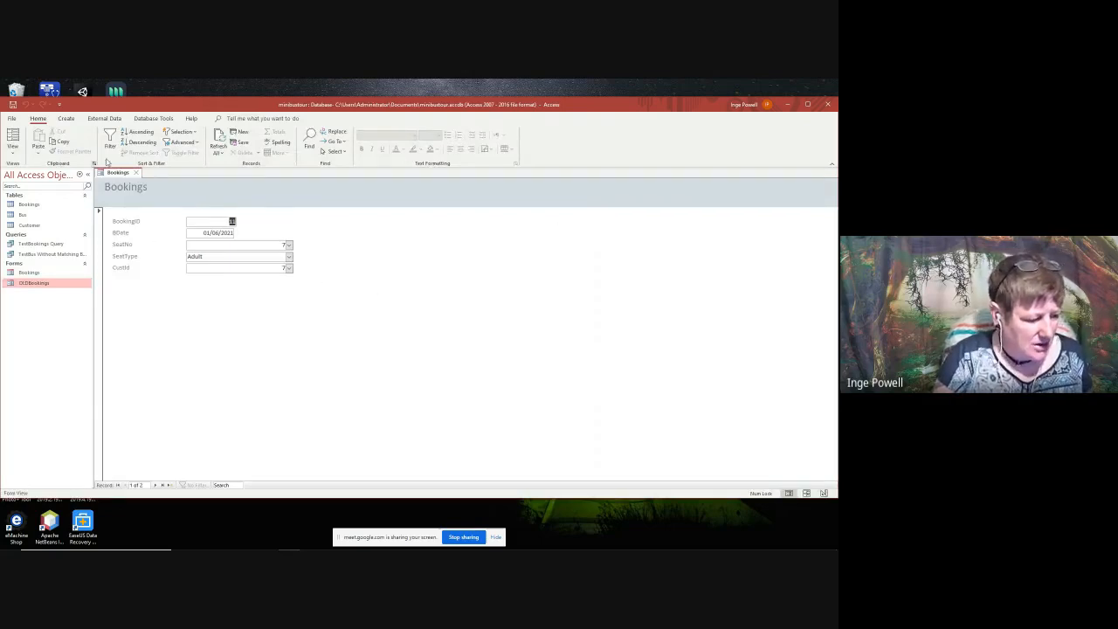
- On the first booking, set BDate to 17/06/2021 with the date picker and choose seat 1 (Row 1 Seat 1) for SeatNo
click(233, 233)
click(237, 232)
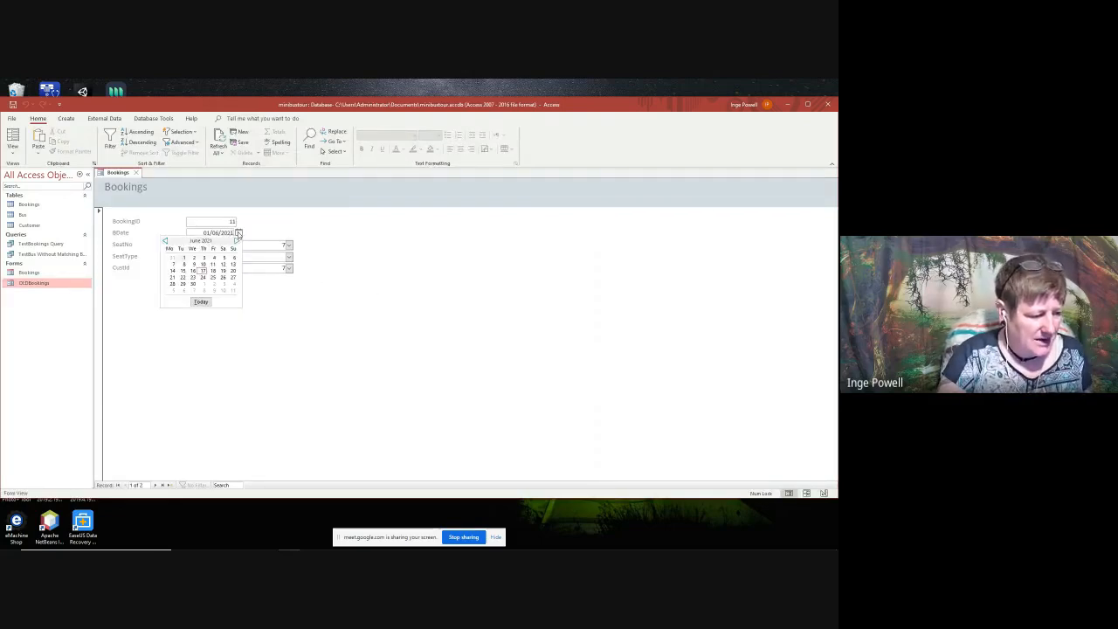
click(205, 273)
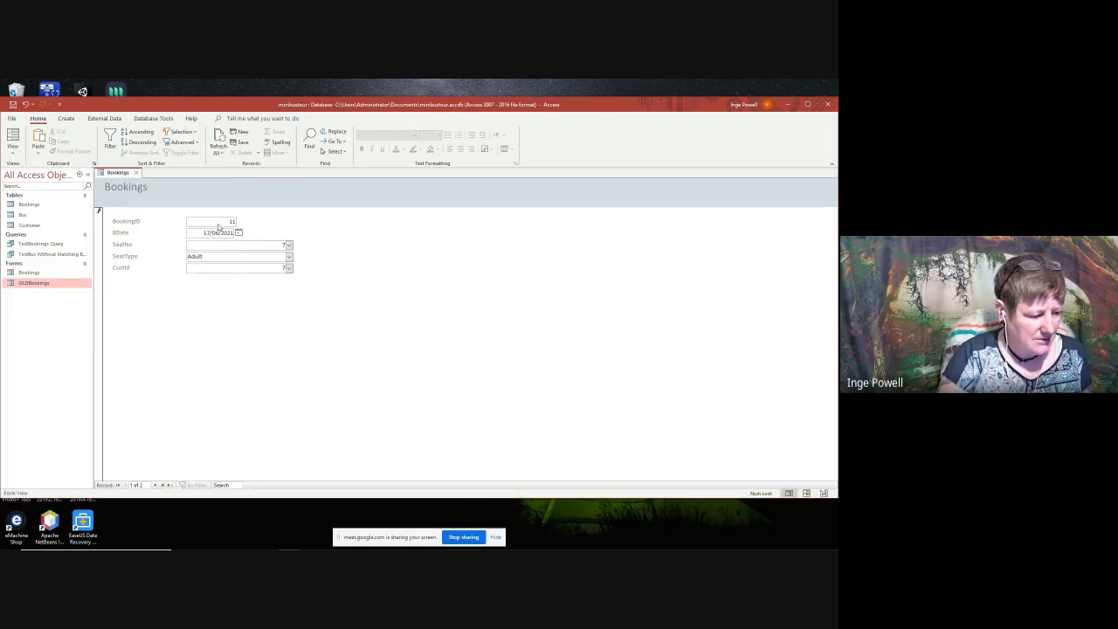
click(287, 246)
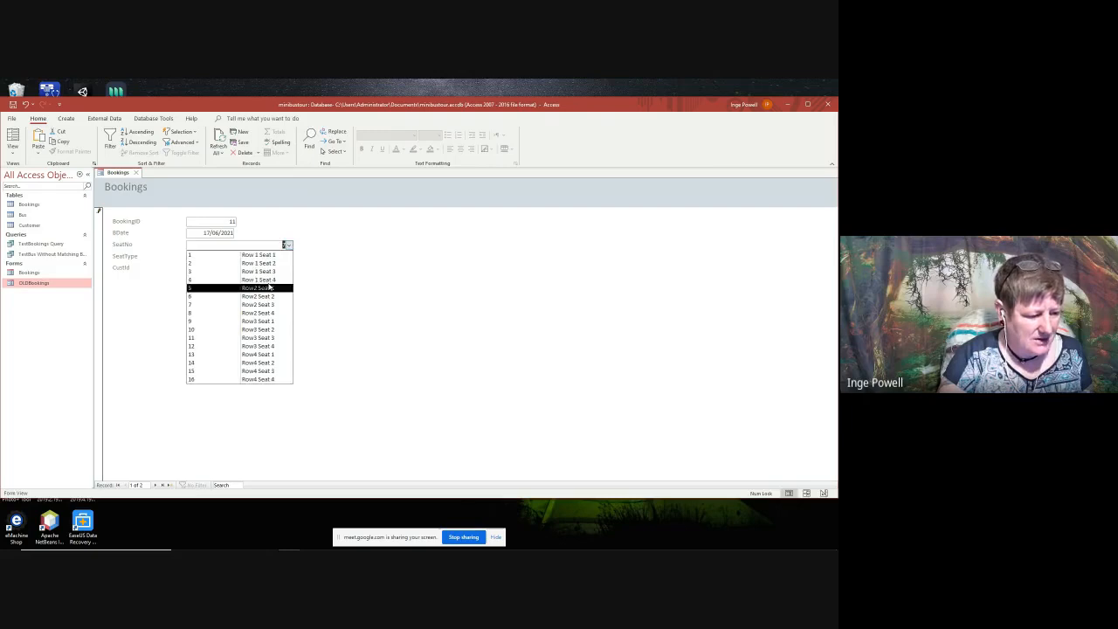
click(270, 256)
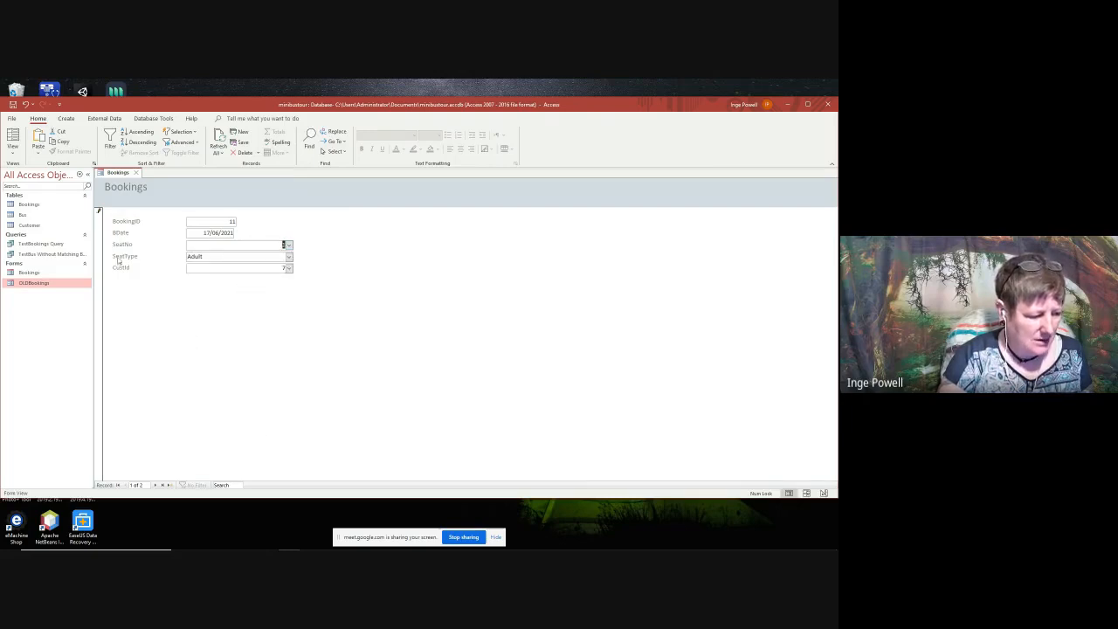
- Set the first booking's SeatType to Child, choose the eleventh listed customer for CustId, and review the customer list again without changing the choice
click(288, 256)
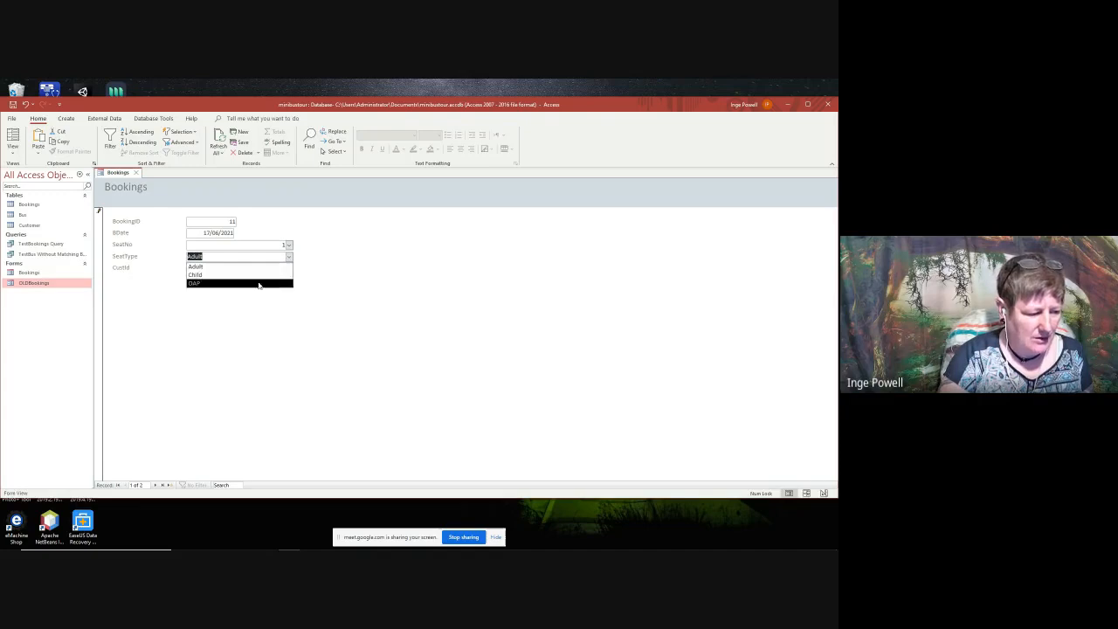
click(261, 276)
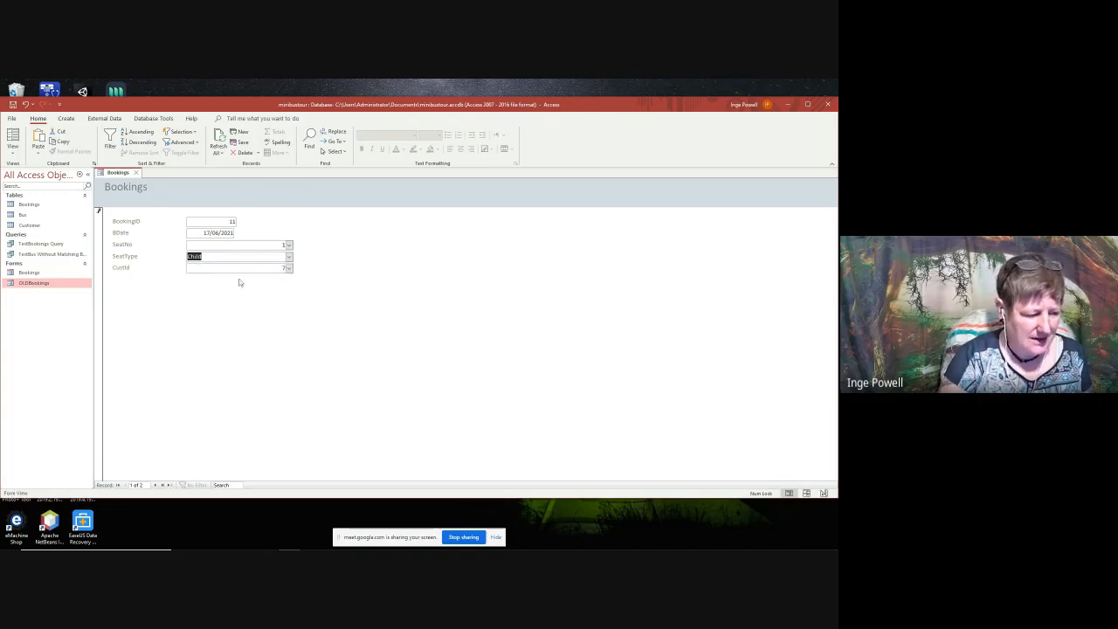
click(288, 268)
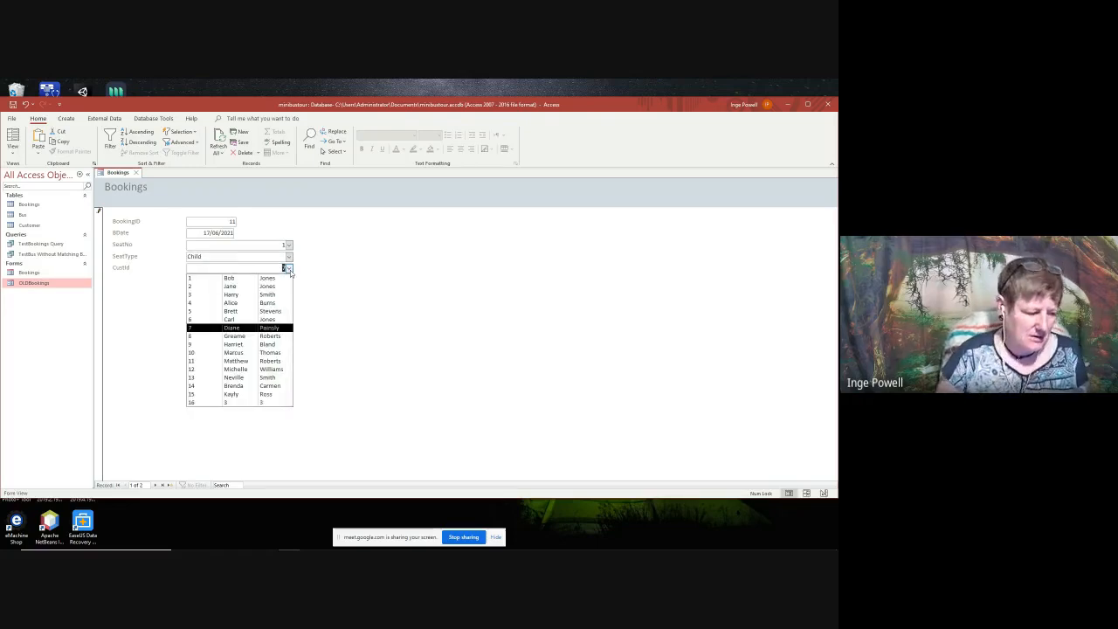
click(264, 362)
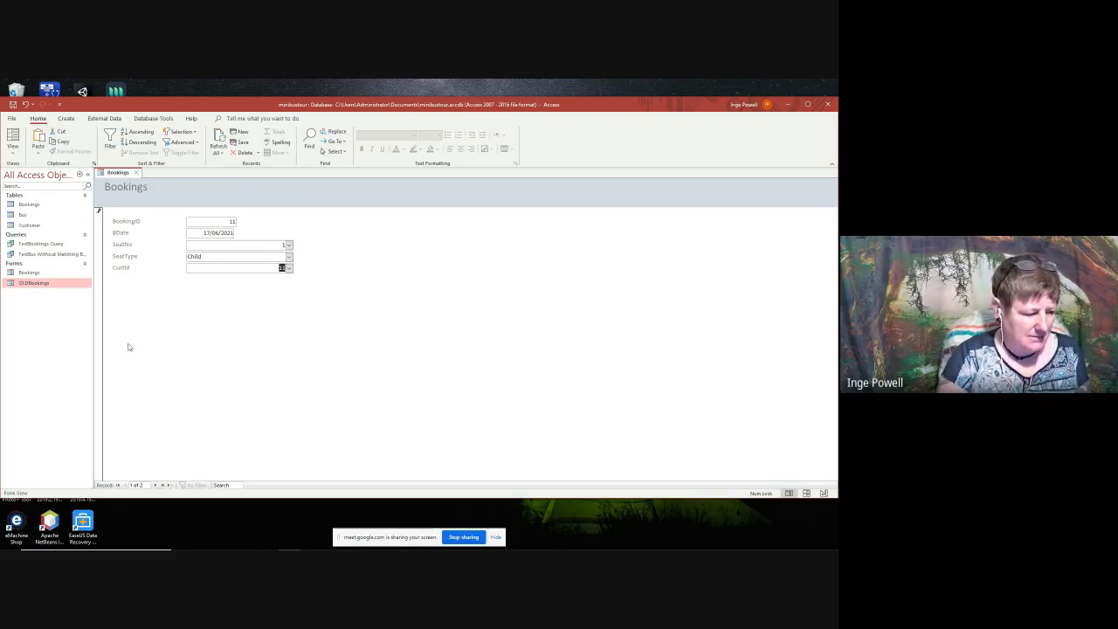
click(291, 267)
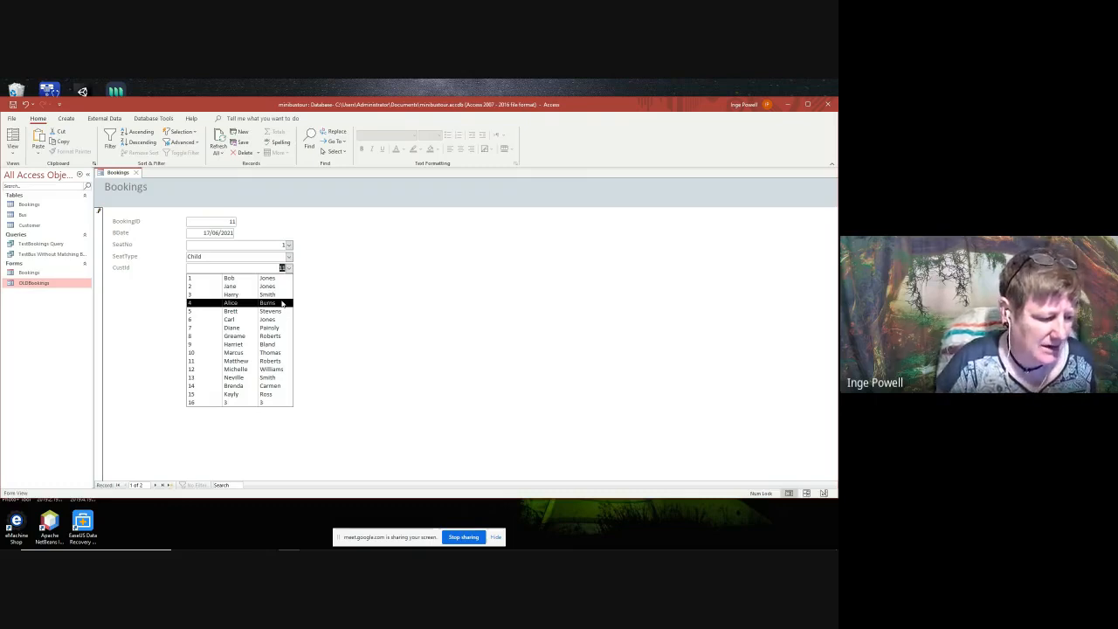
click(355, 264)
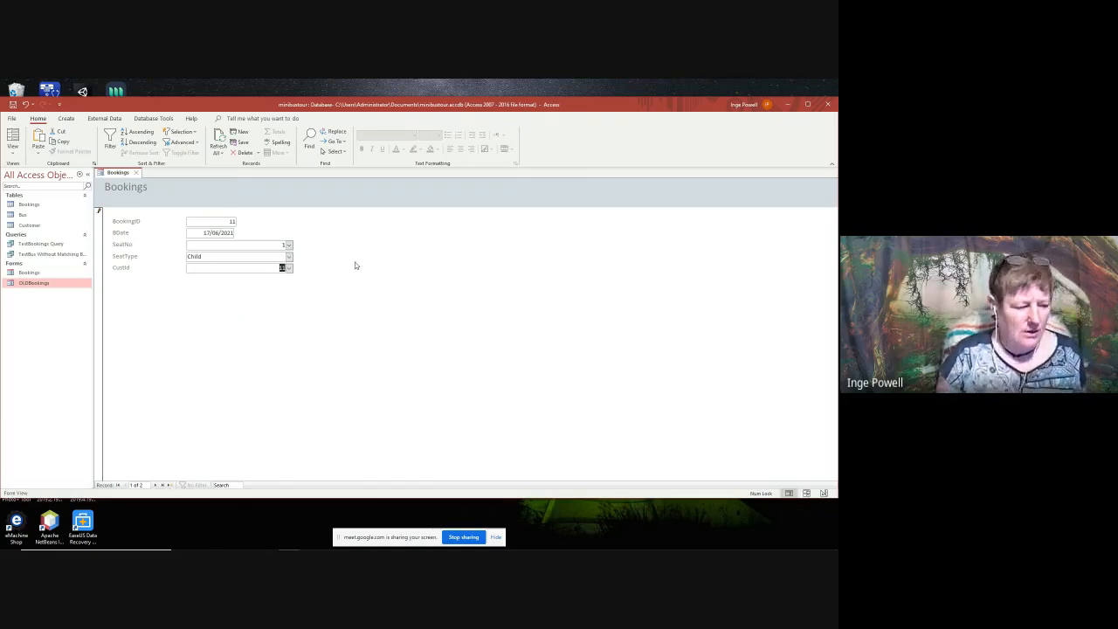